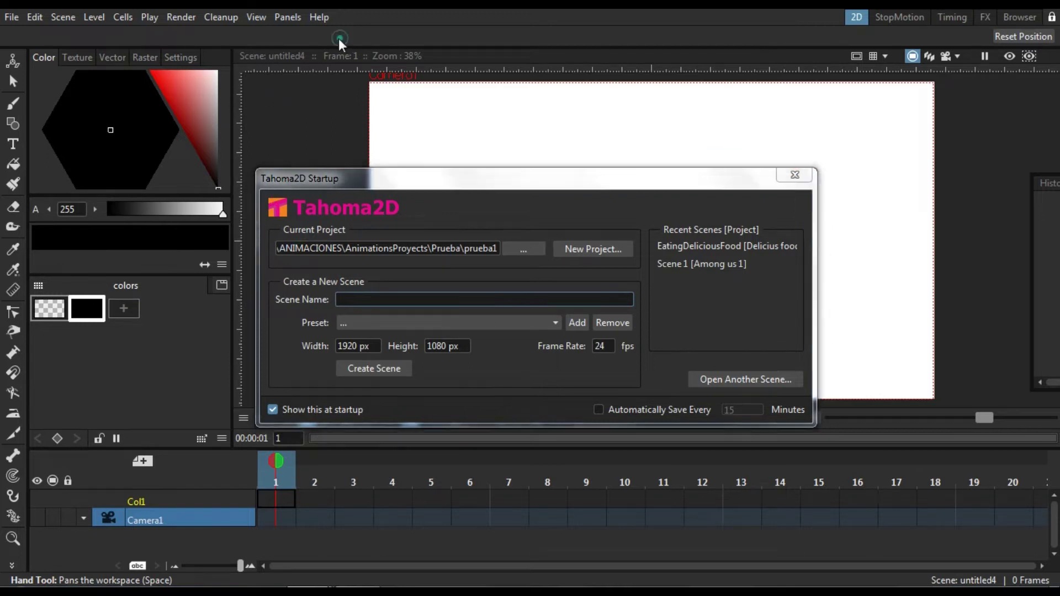
{"action": "left_click", "coordinate": [452, 211]}
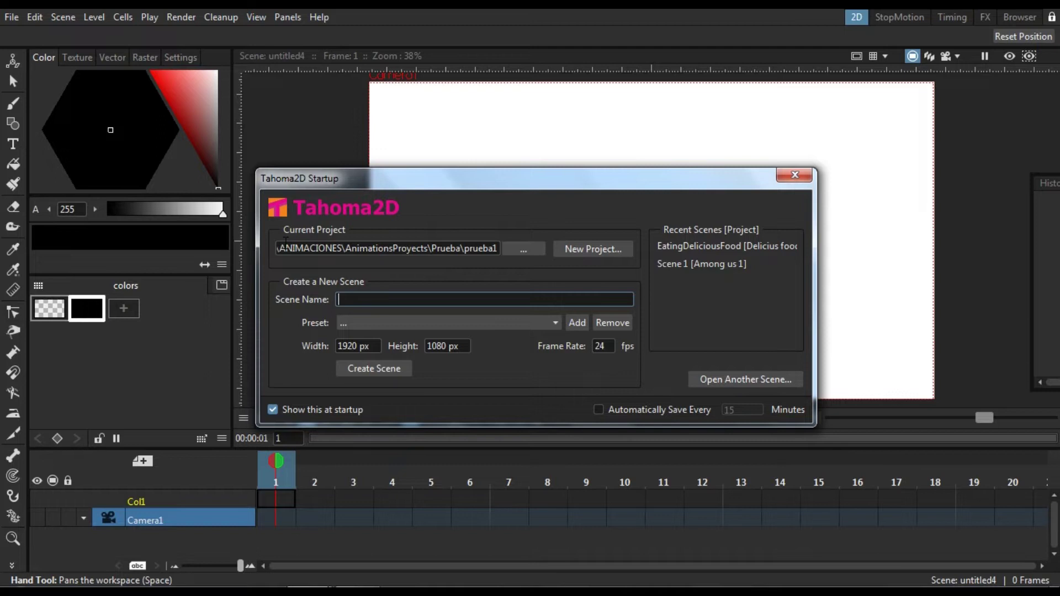
{"action": "left_click_drag", "start_coordinate": [335, 248], "coordinate": [277, 248]}
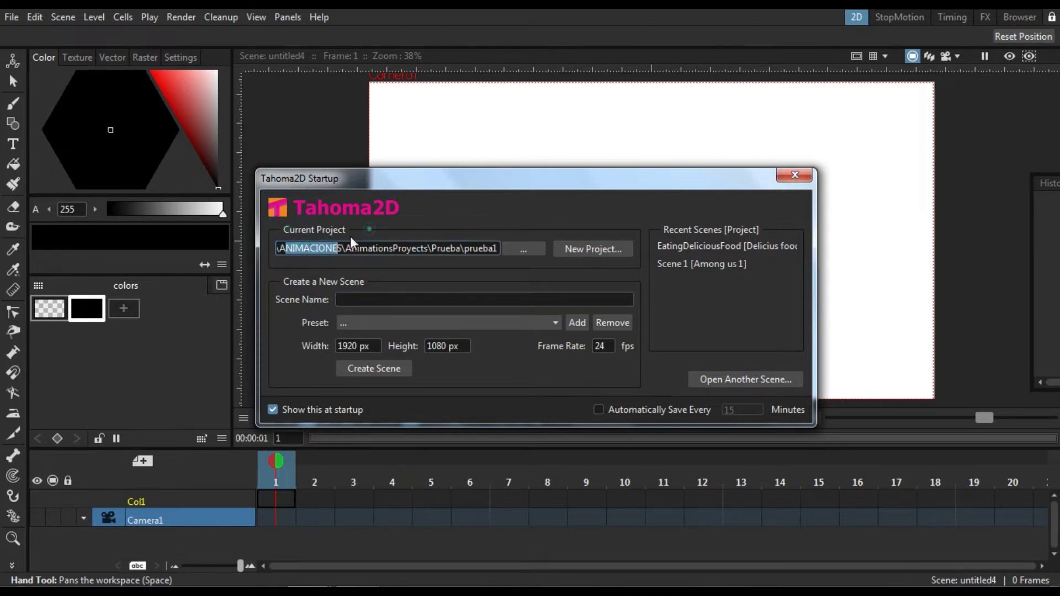
{"action": "left_click_drag", "start_coordinate": [317, 248], "coordinate": [408, 248]}
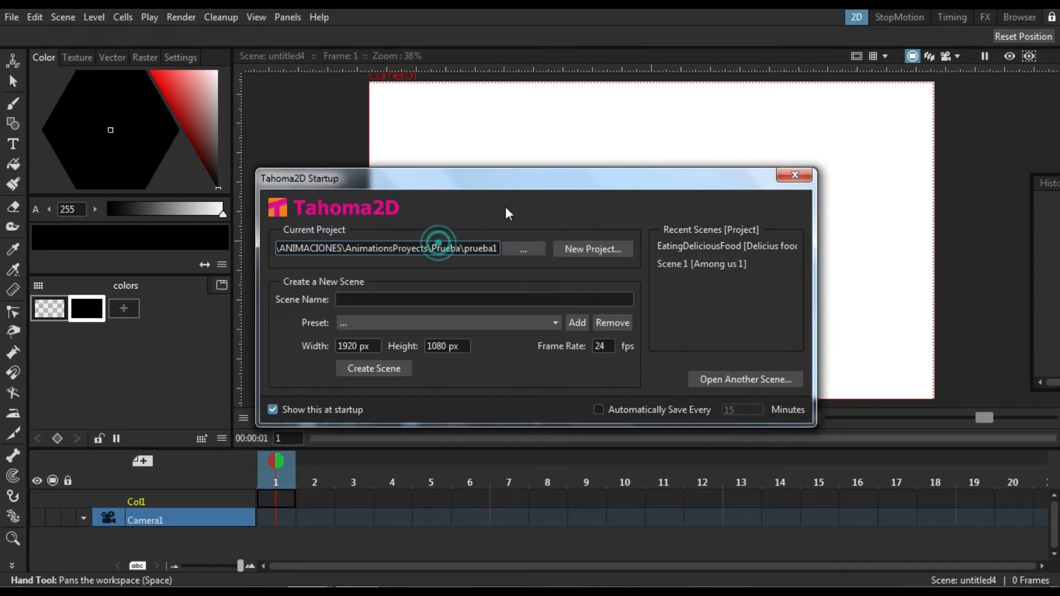
- Create a new project named Tutorial inside the Desktop folder ANIMACIONES\ANIMATIONS\Tutorial
{"action": "left_click", "coordinate": [594, 253]}
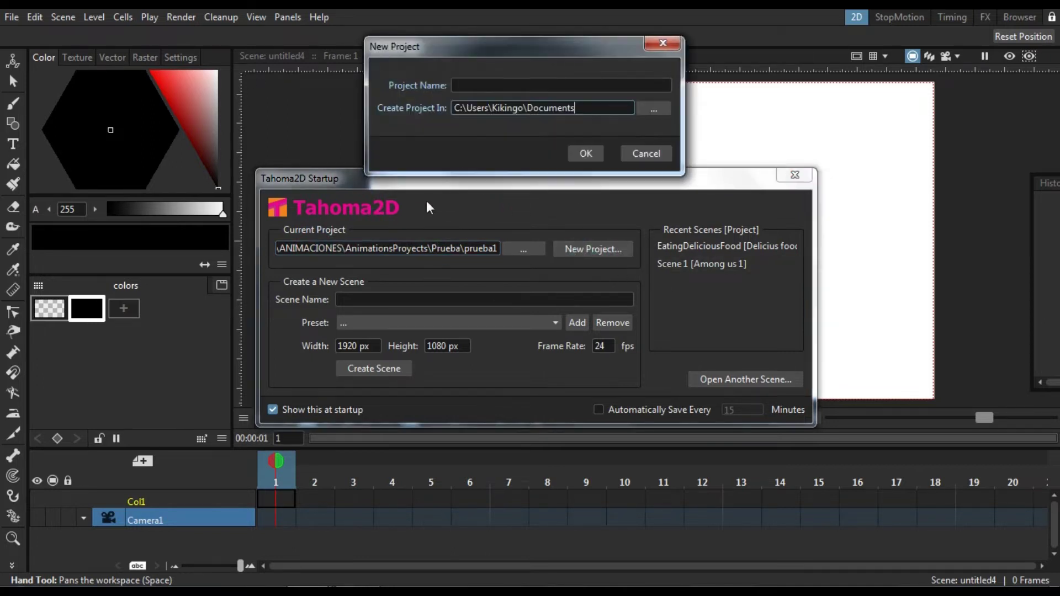
{"action": "type", "text": "Tutorial"}
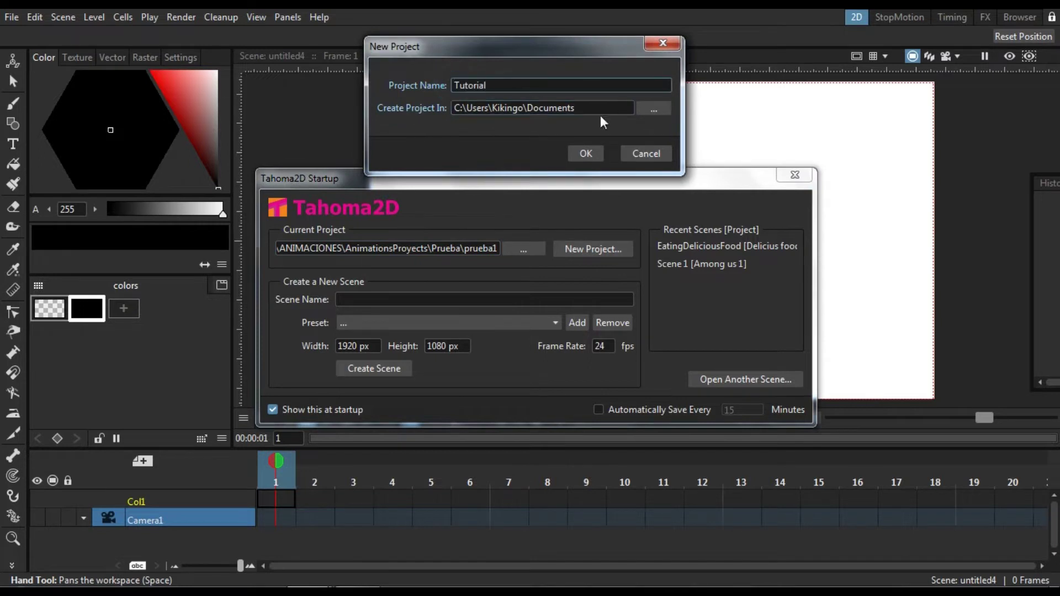
{"action": "left_click", "coordinate": [655, 109]}
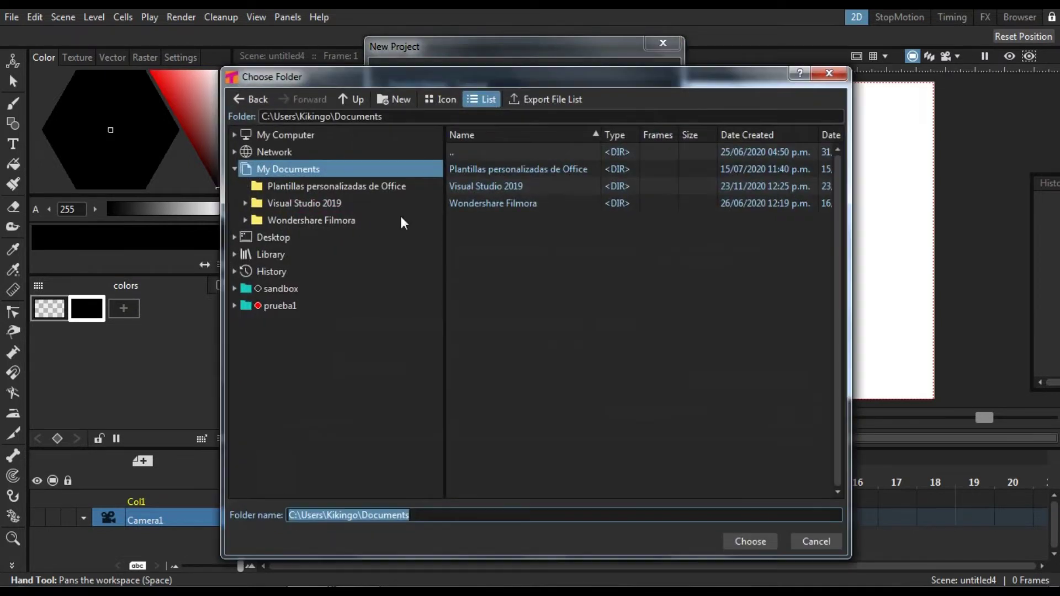
{"action": "left_click", "coordinate": [297, 237]}
{"action": "double_click", "coordinate": [529, 186]}
{"action": "double_click", "coordinate": [530, 168]}
{"action": "double_click", "coordinate": [529, 186]}
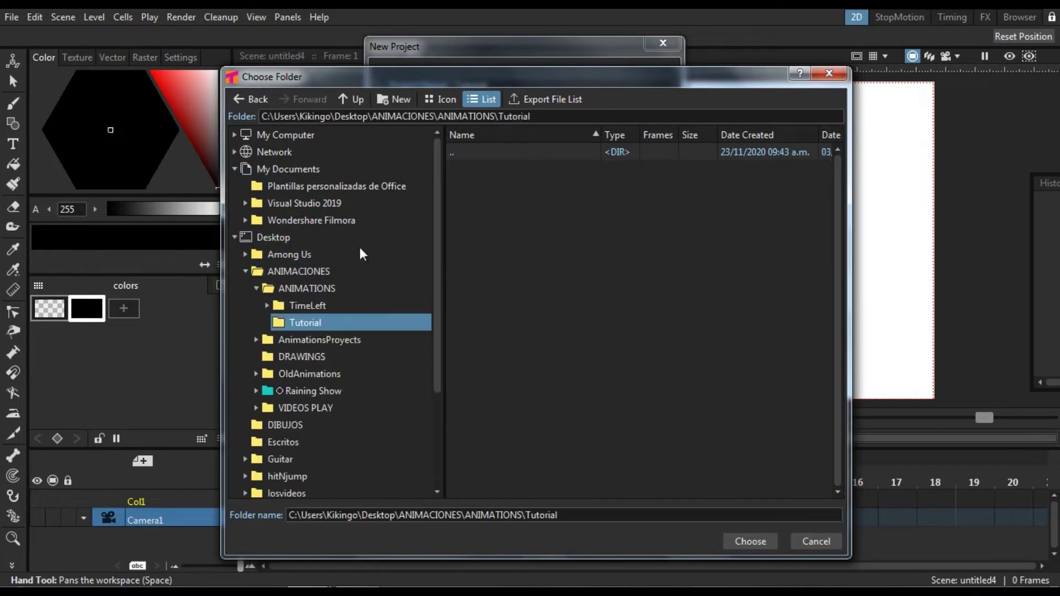
{"action": "left_click", "coordinate": [738, 544]}
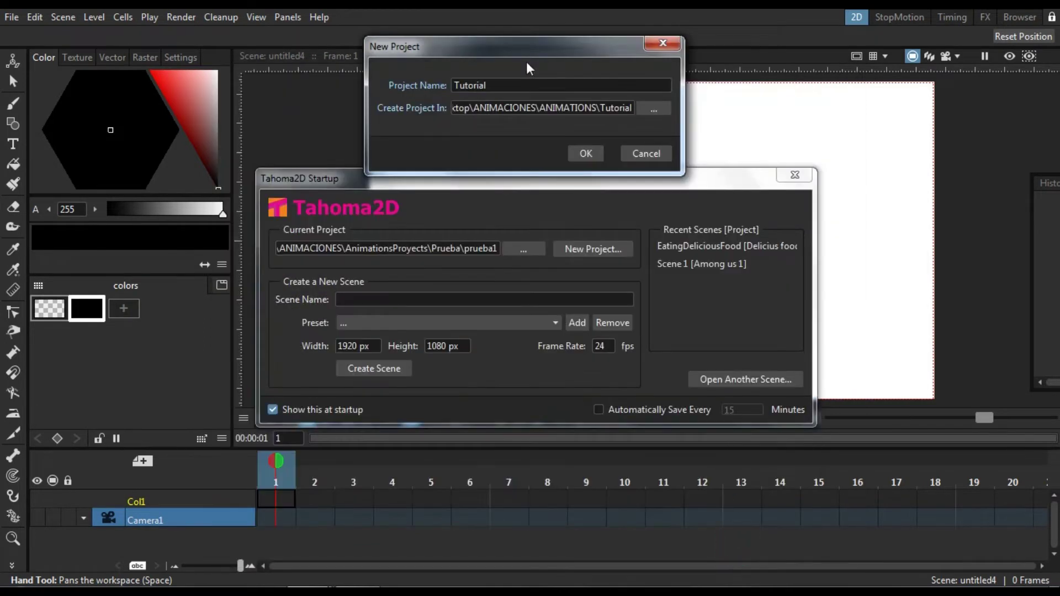
{"action": "left_click", "coordinate": [584, 153]}
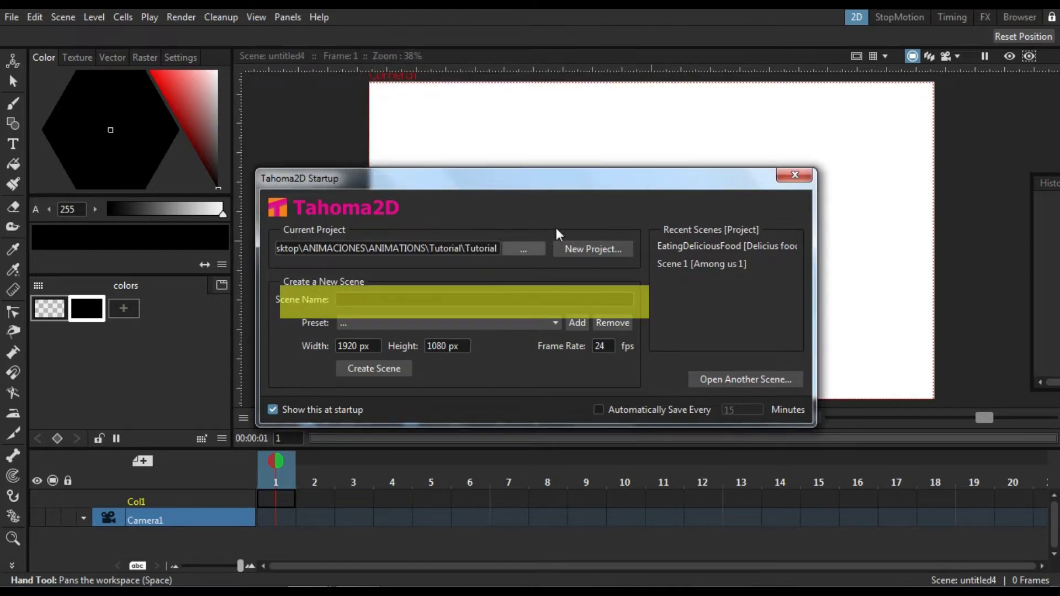
- Name the new scene Tutorial Tahoma and give it the HD 1080, 1920x1080, 16/9 preset
{"action": "left_click", "coordinate": [554, 301]}
{"action": "type", "text": "Tutorial Tahoma"}
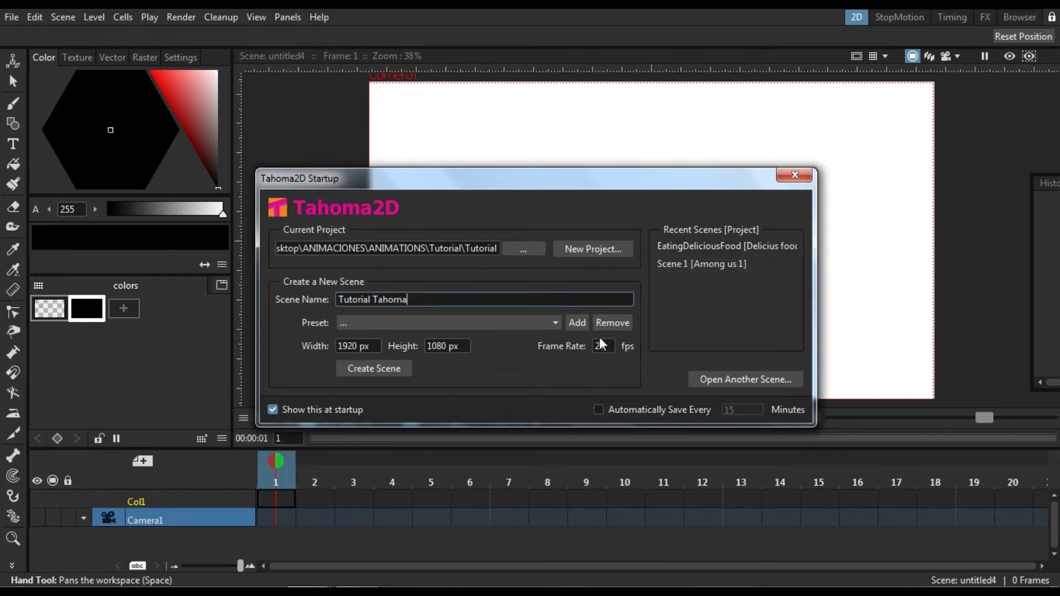
{"action": "left_click", "coordinate": [552, 322]}
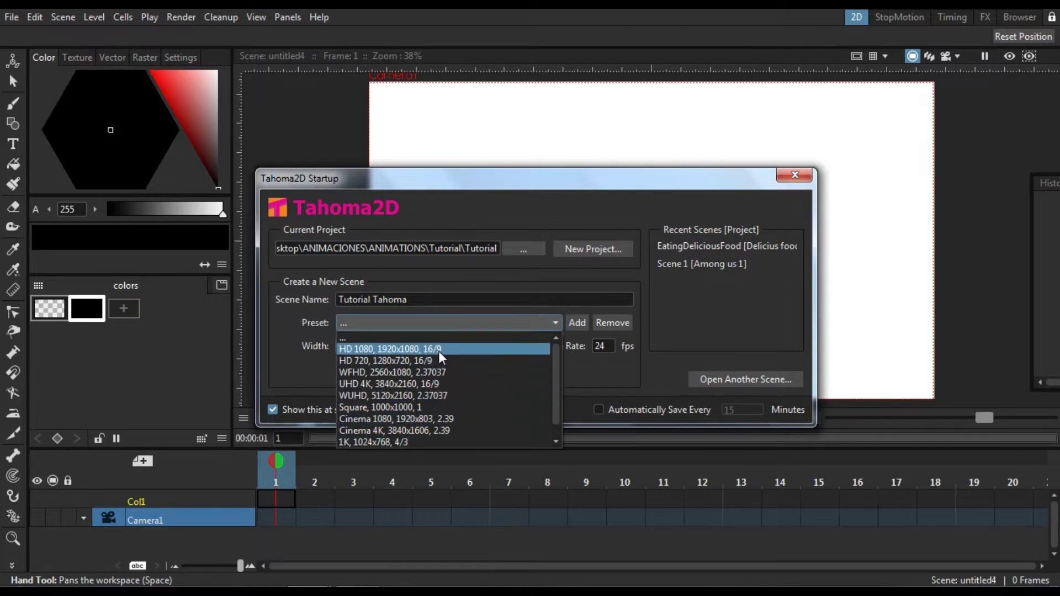
{"action": "left_click", "coordinate": [438, 349]}
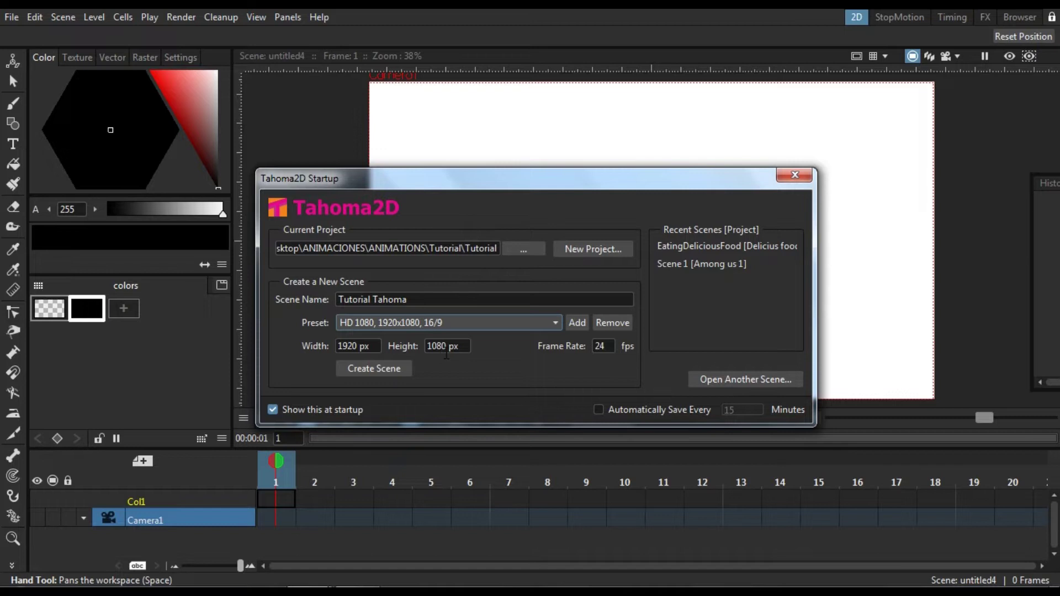
{"action": "left_click", "coordinate": [600, 346]}
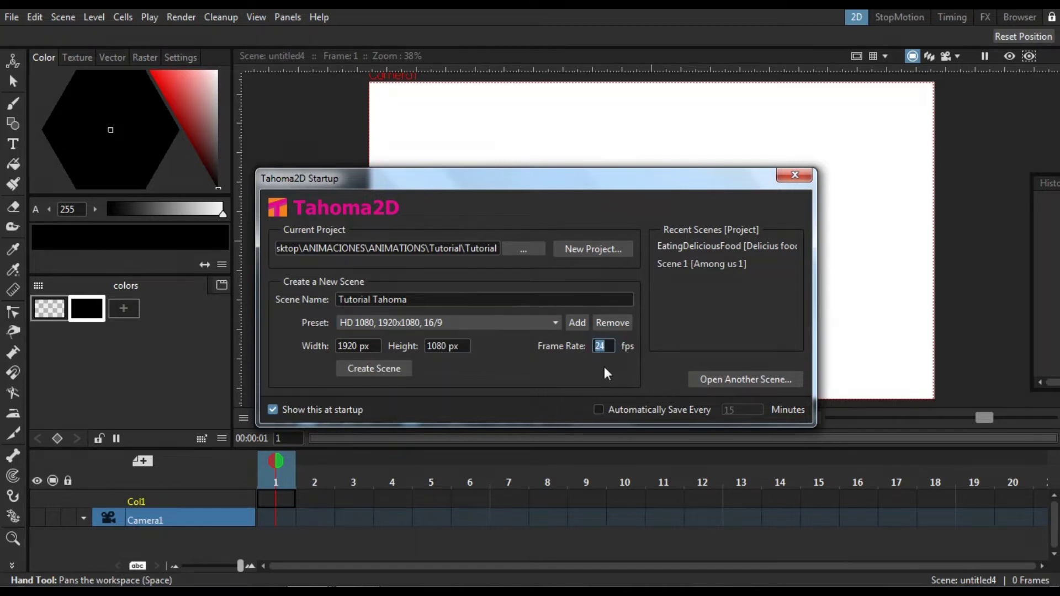
{"action": "left_click", "coordinate": [580, 386]}
- Try to load AmongUs 1 from the AnimationsProyects folder as another scene
{"action": "left_click", "coordinate": [774, 378]}
{"action": "scroll", "coordinate": [331, 281], "scroll_direction": "up", "scroll_amount": 4}
{"action": "scroll", "coordinate": [330, 299], "scroll_direction": "down", "scroll_amount": 3}
{"action": "scroll", "coordinate": [325, 320], "scroll_direction": "up", "scroll_amount": 1}
{"action": "left_click", "coordinate": [320, 340]}
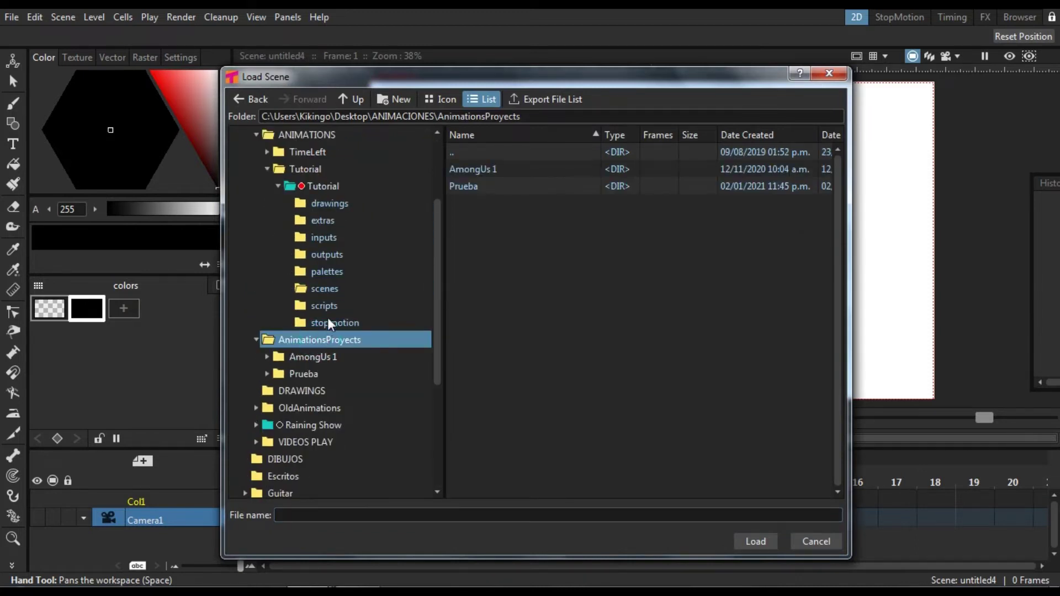
{"action": "scroll", "coordinate": [328, 315], "scroll_direction": "up", "scroll_amount": 2}
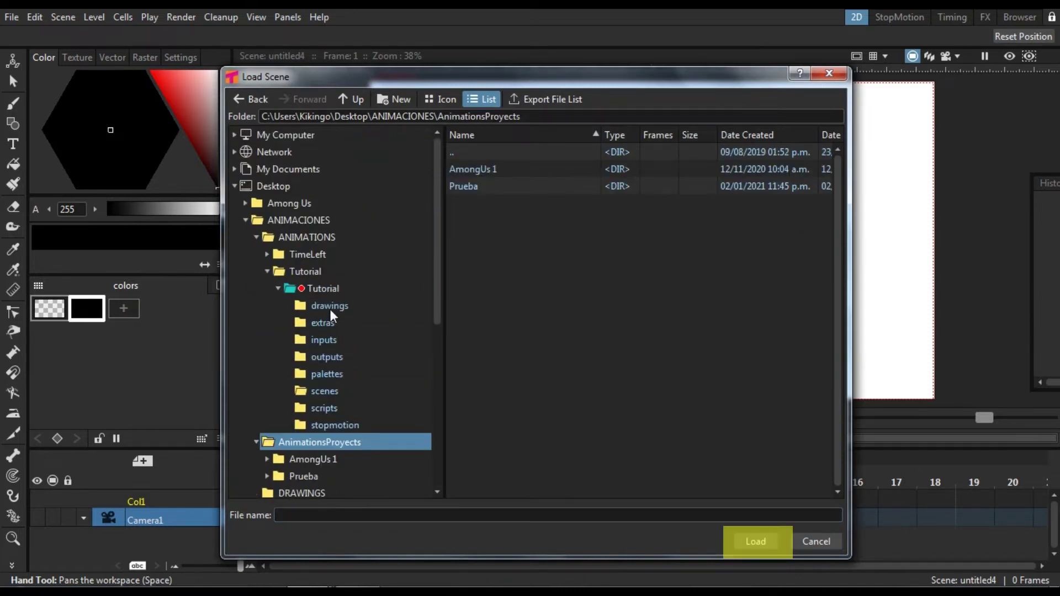
{"action": "left_click", "coordinate": [475, 168]}
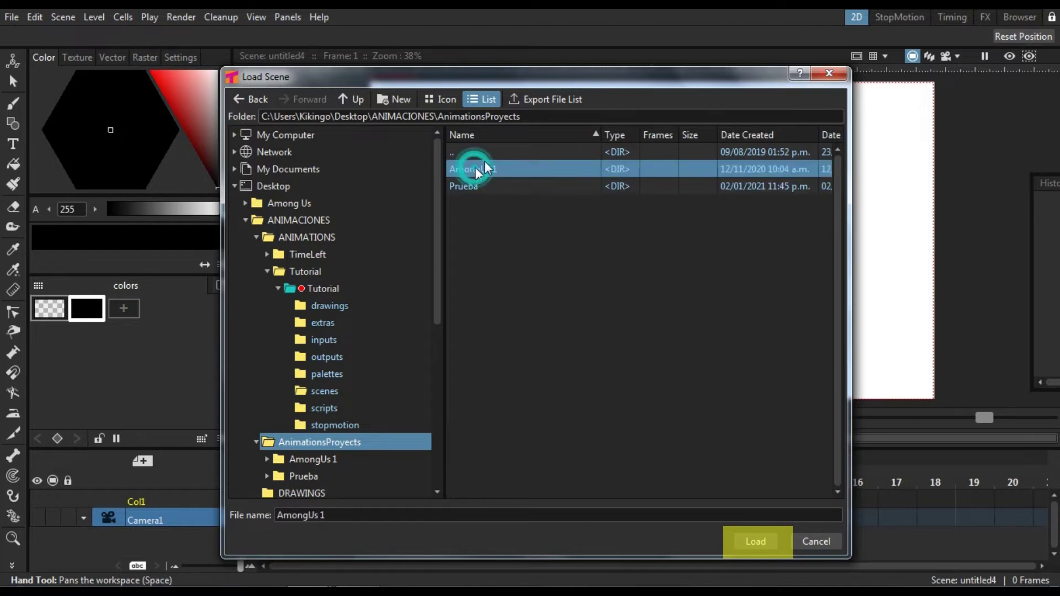
{"action": "left_click", "coordinate": [754, 539]}
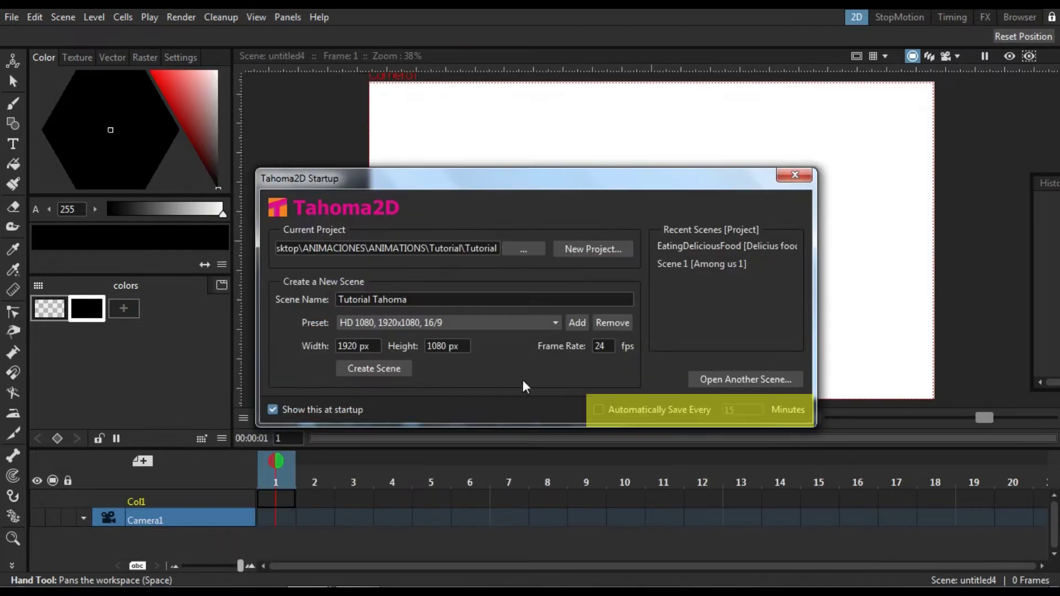
- Turn on automatic saving every 15 minutes and create the scene
{"action": "left_click", "coordinate": [598, 410]}
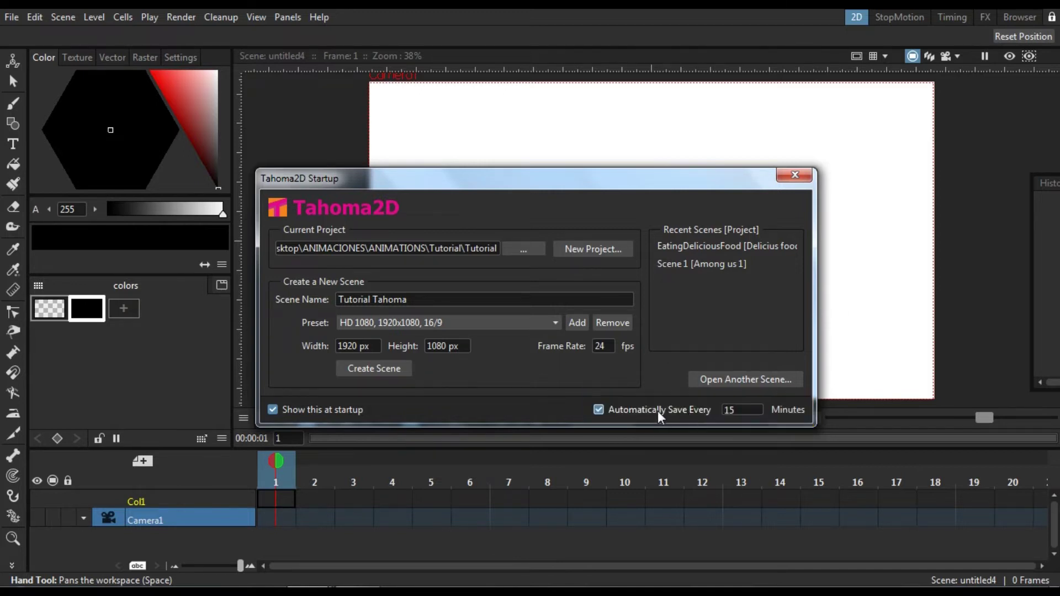
{"action": "double_click", "coordinate": [729, 410]}
{"action": "left_click", "coordinate": [398, 364]}
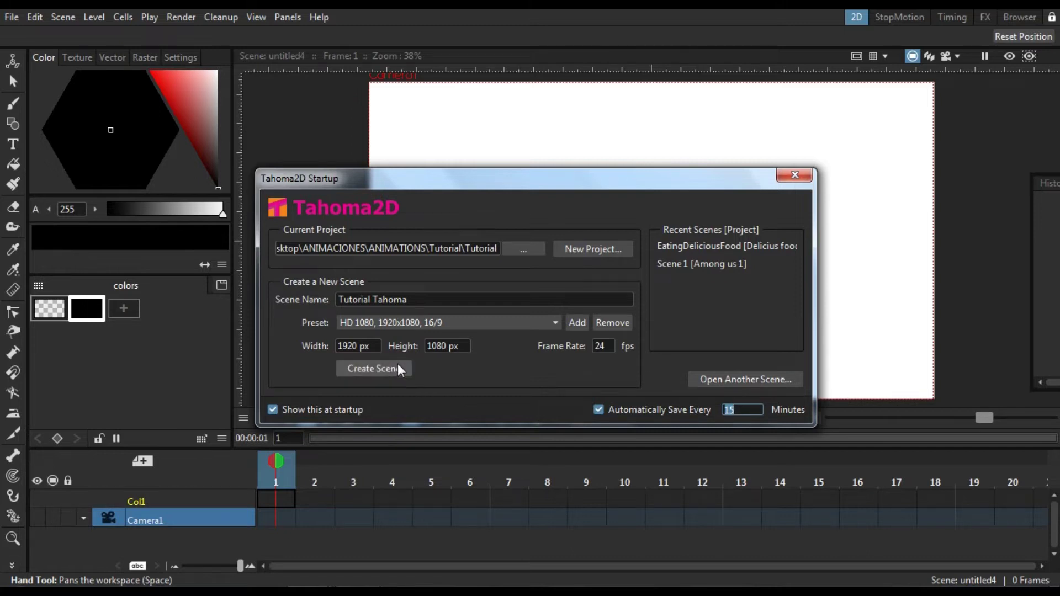
{"action": "left_click", "coordinate": [381, 368]}
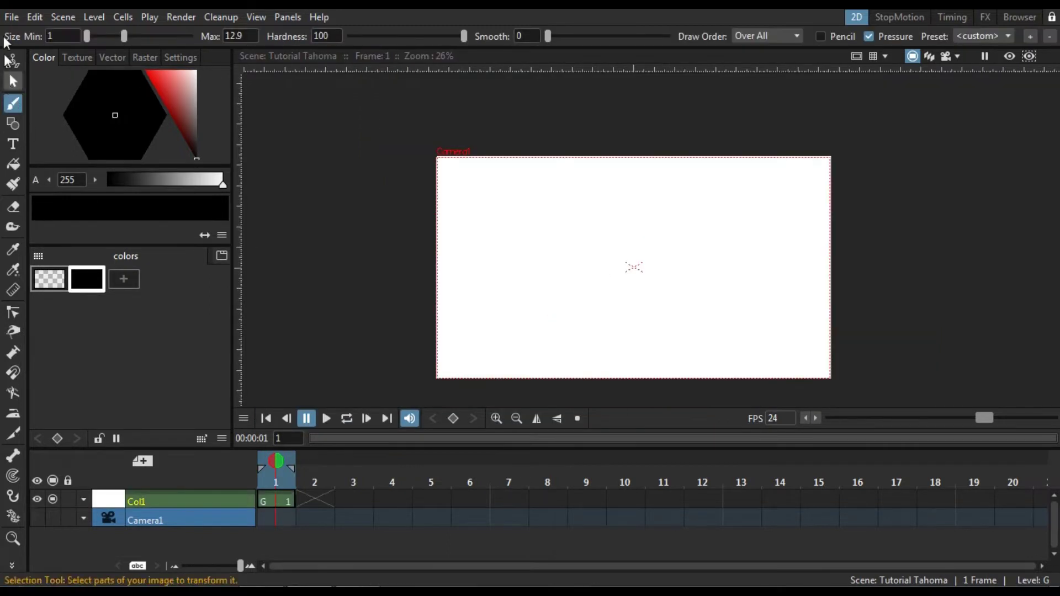
- Set the interface language to Español in the preferences and close them
{"action": "left_click", "coordinate": [12, 17]}
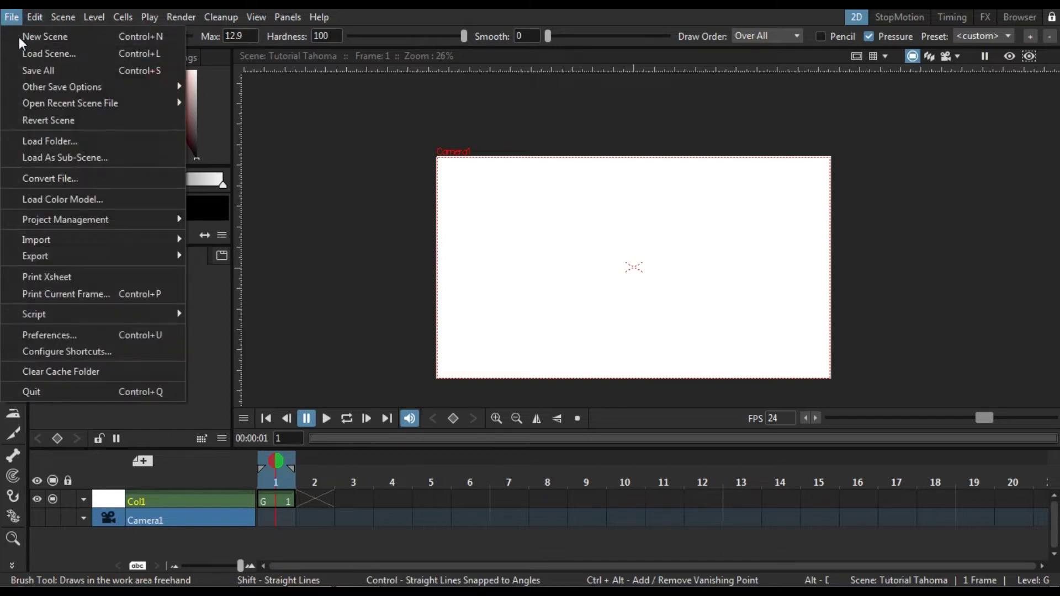
{"action": "left_click", "coordinate": [56, 336]}
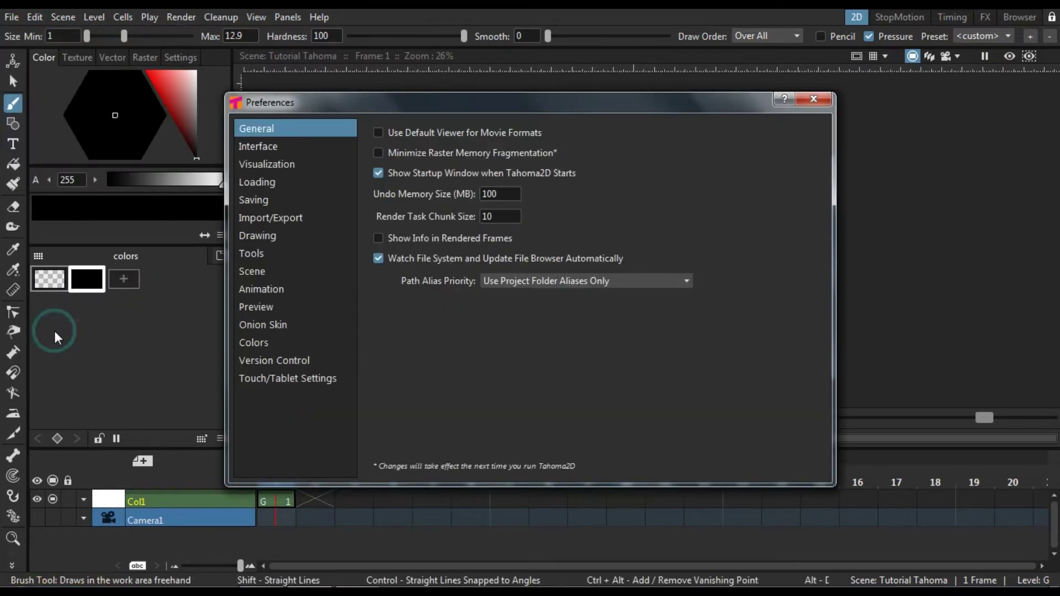
{"action": "left_click", "coordinate": [275, 147]}
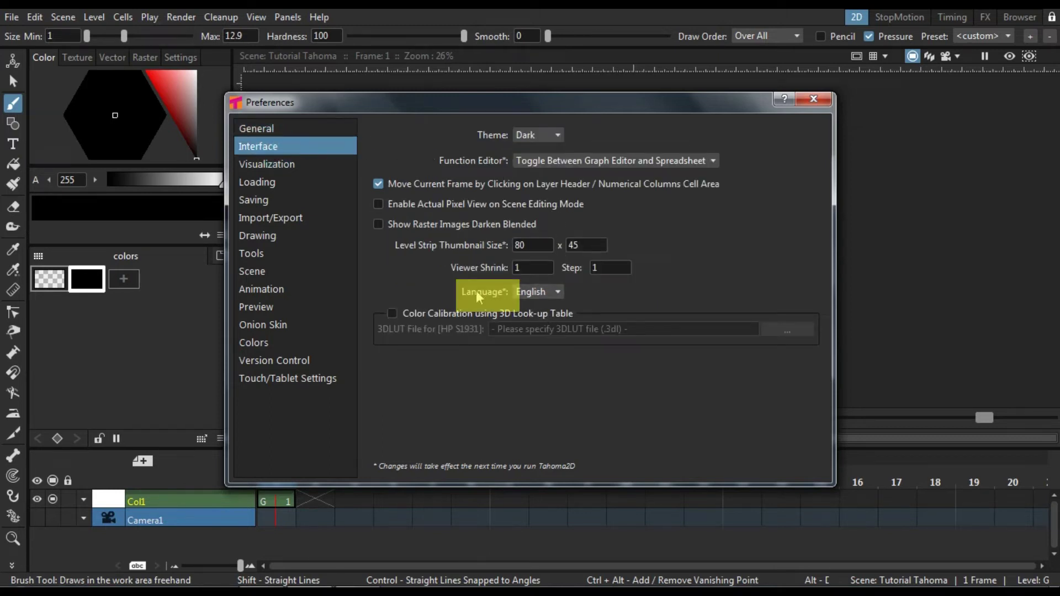
{"action": "left_click", "coordinate": [535, 292]}
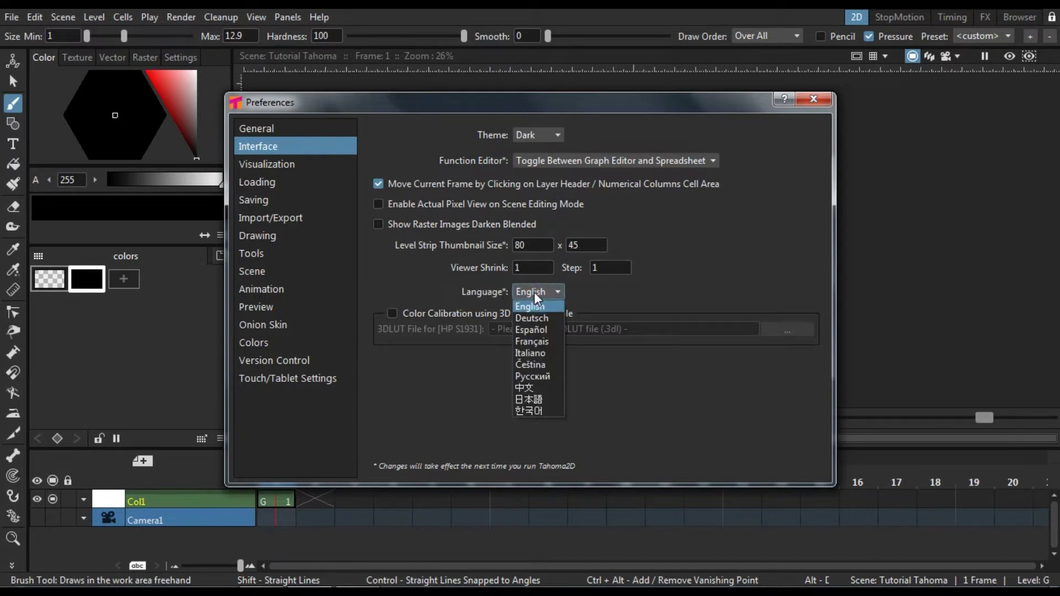
{"action": "left_click", "coordinate": [539, 331]}
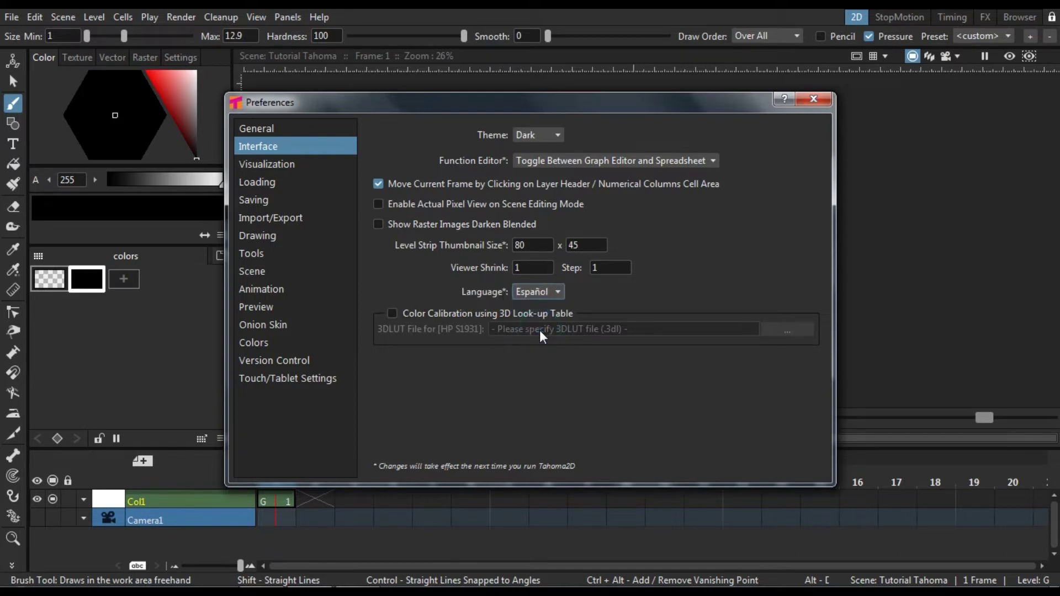
{"action": "left_click", "coordinate": [820, 100]}
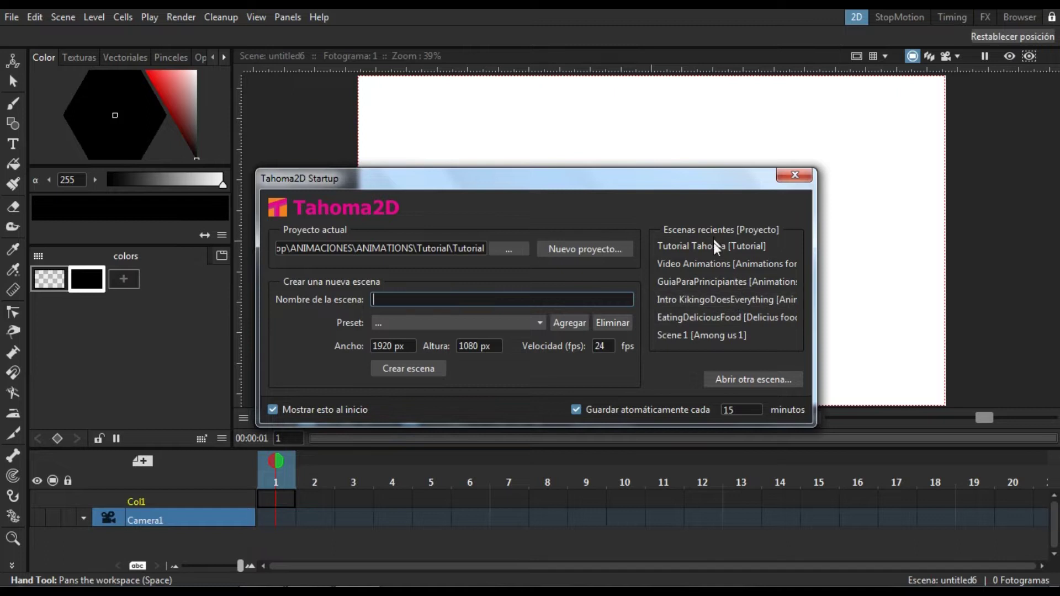
- Open the Tutorial Tahoma scene from the recent scenes
{"action": "left_click", "coordinate": [713, 245]}
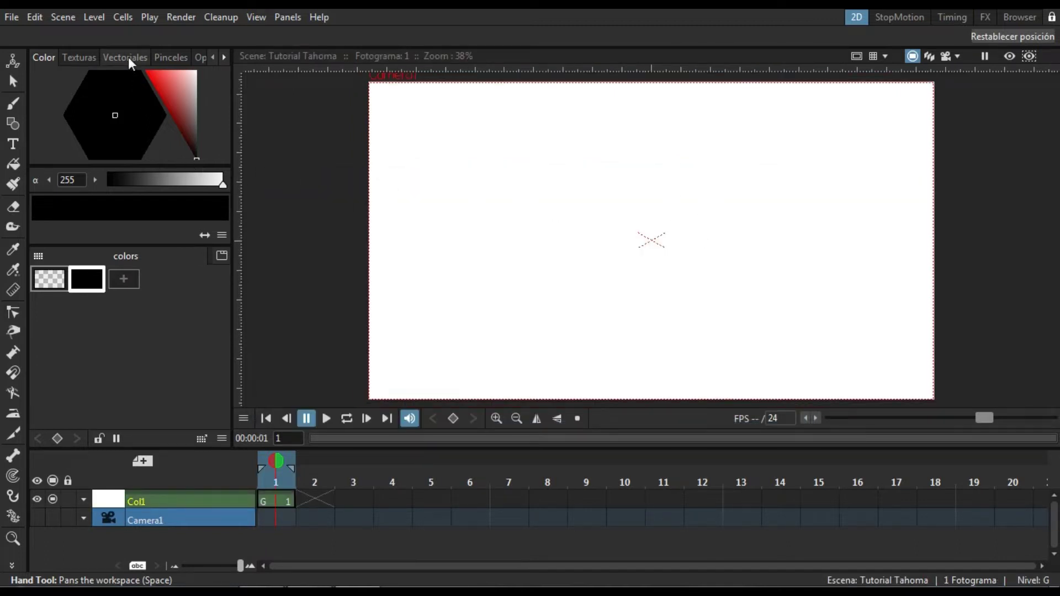
{"action": "left_click", "coordinate": [14, 208]}
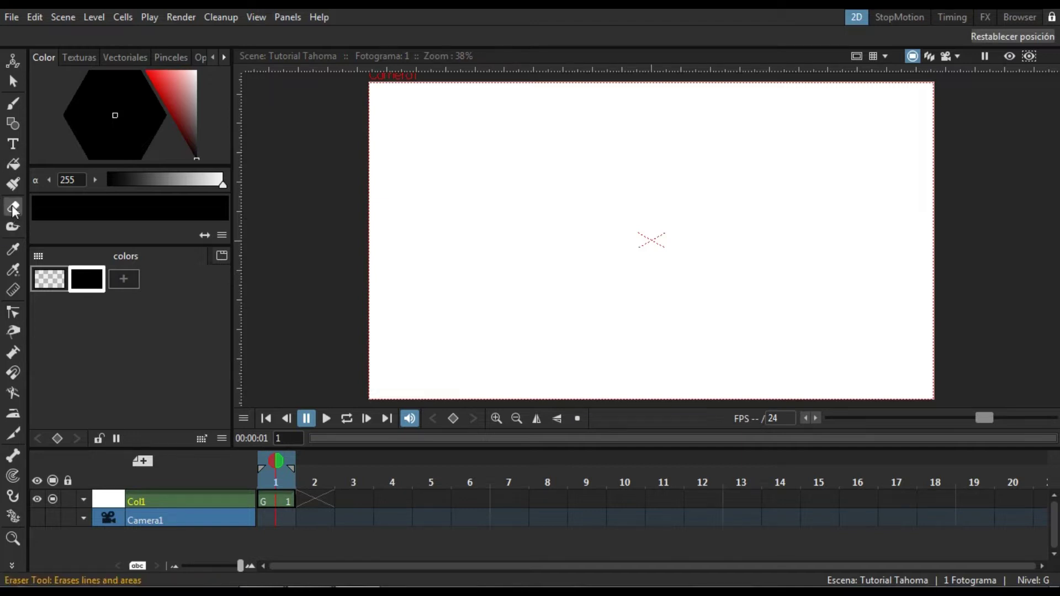
{"action": "left_click", "coordinate": [12, 83]}
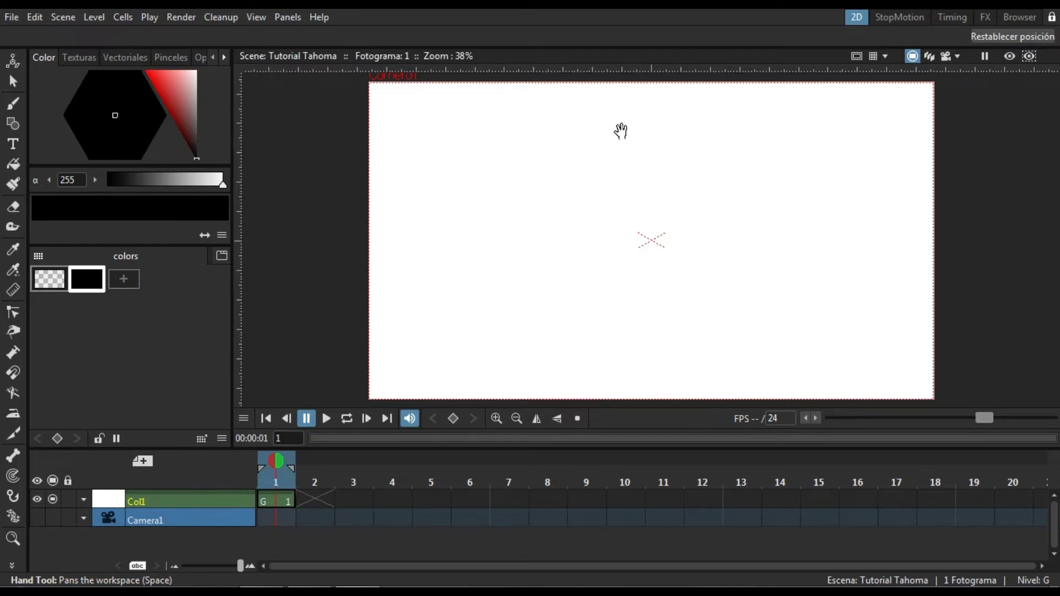
- Switch to the Brush tool for drawing in the work area
{"action": "scroll", "coordinate": [634, 237], "scroll_direction": "down", "scroll_amount": 3}
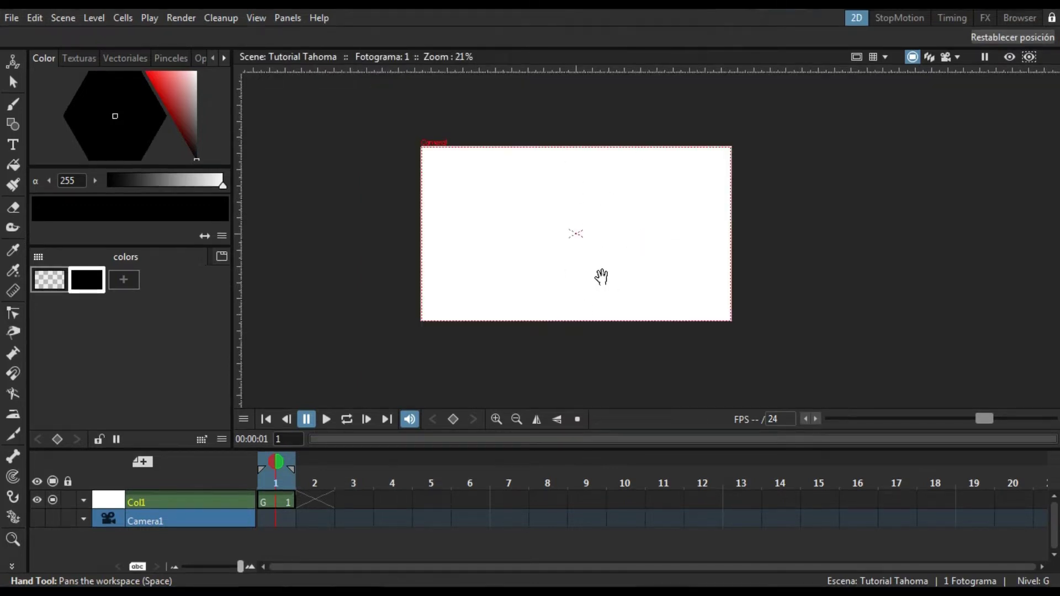
{"action": "scroll", "coordinate": [604, 279], "scroll_direction": "down", "scroll_amount": 1}
{"action": "scroll", "coordinate": [559, 249], "scroll_direction": "down", "scroll_amount": 1}
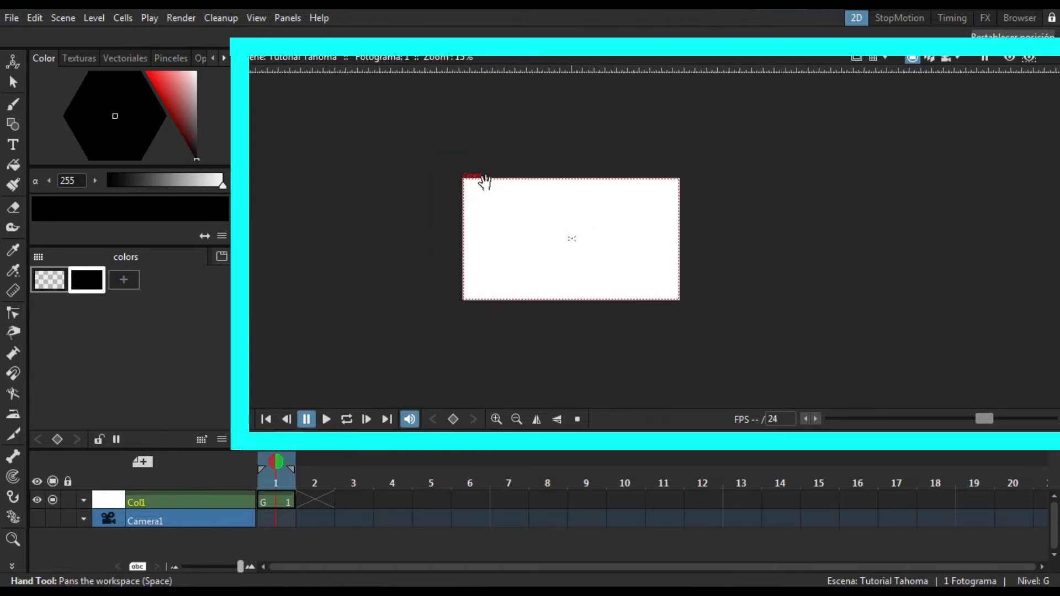
{"action": "scroll", "coordinate": [483, 181], "scroll_direction": "up", "scroll_amount": 2}
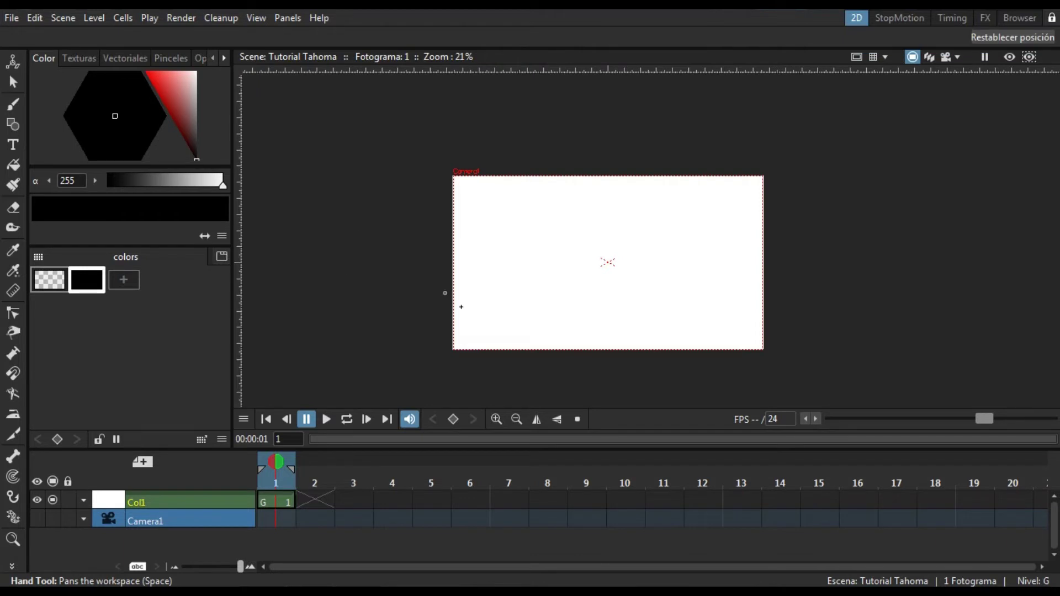
{"action": "key", "text": "b"}
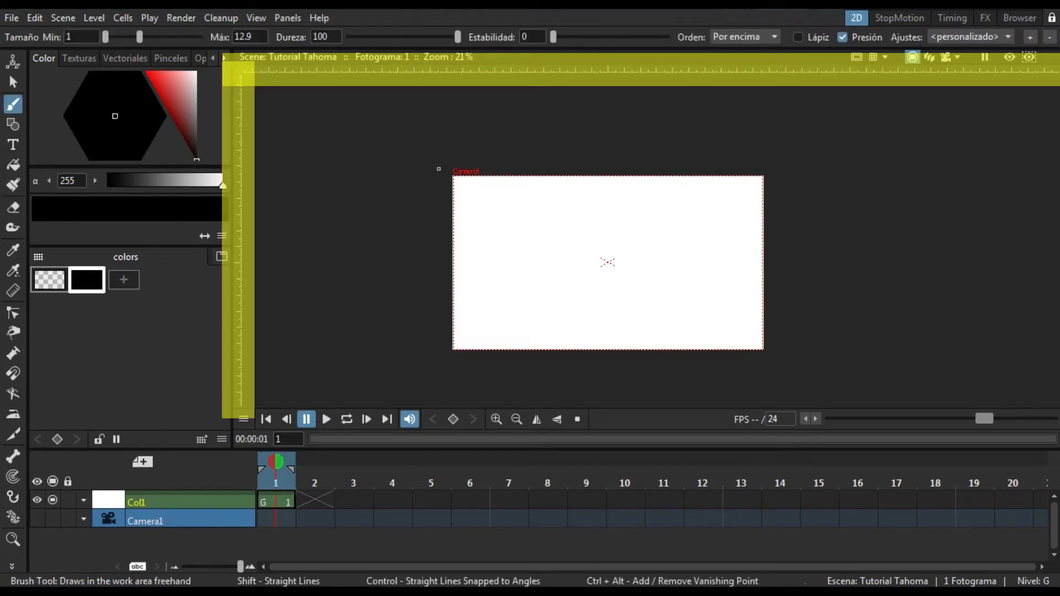
- Place several vertical guides from the viewer's horizontal ruler, and remove them again
{"action": "left_click", "coordinate": [285, 67]}
{"action": "left_click", "coordinate": [329, 68]}
{"action": "left_click", "coordinate": [407, 69]}
{"action": "left_click", "coordinate": [473, 70]}
{"action": "left_click", "coordinate": [474, 69]}
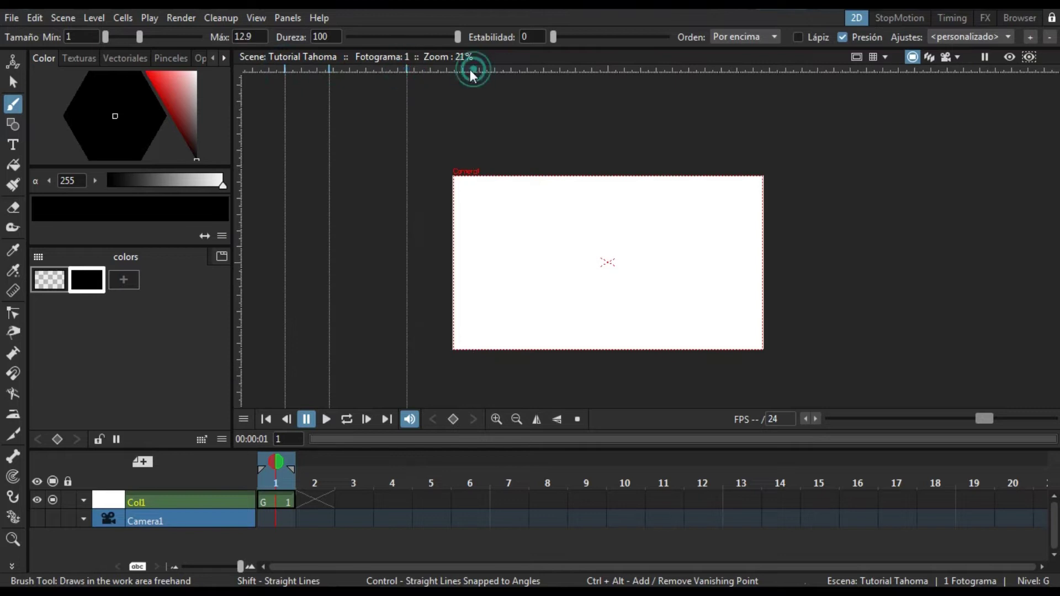
{"action": "left_click", "coordinate": [406, 65]}
{"action": "left_click", "coordinate": [464, 68]}
{"action": "left_click", "coordinate": [465, 67]}
- Show the safe area frames inside the camera view
{"action": "left_click", "coordinate": [858, 57]}
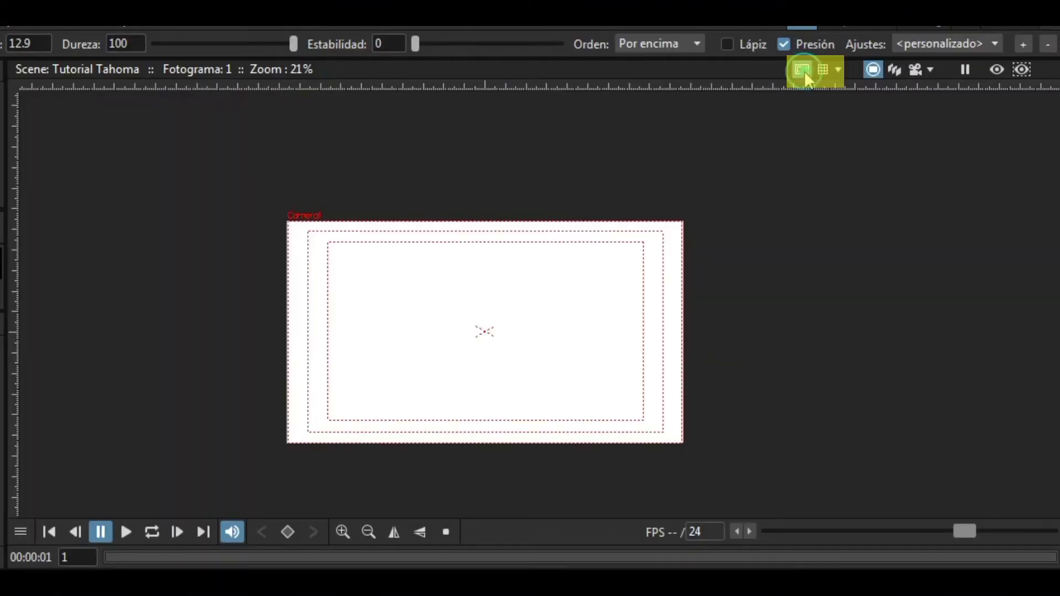
- Toggle the viewer's grids and guides overlay on and off, and hide the safe area frames
{"action": "left_click", "coordinate": [822, 69]}
{"action": "left_click", "coordinate": [805, 70]}
{"action": "left_click", "coordinate": [823, 70]}
- Review the viewer's grid and guide options, including thirds, golden ratio, horizon, isometric grid and vanishing point rays
{"action": "left_click", "coordinate": [838, 68]}
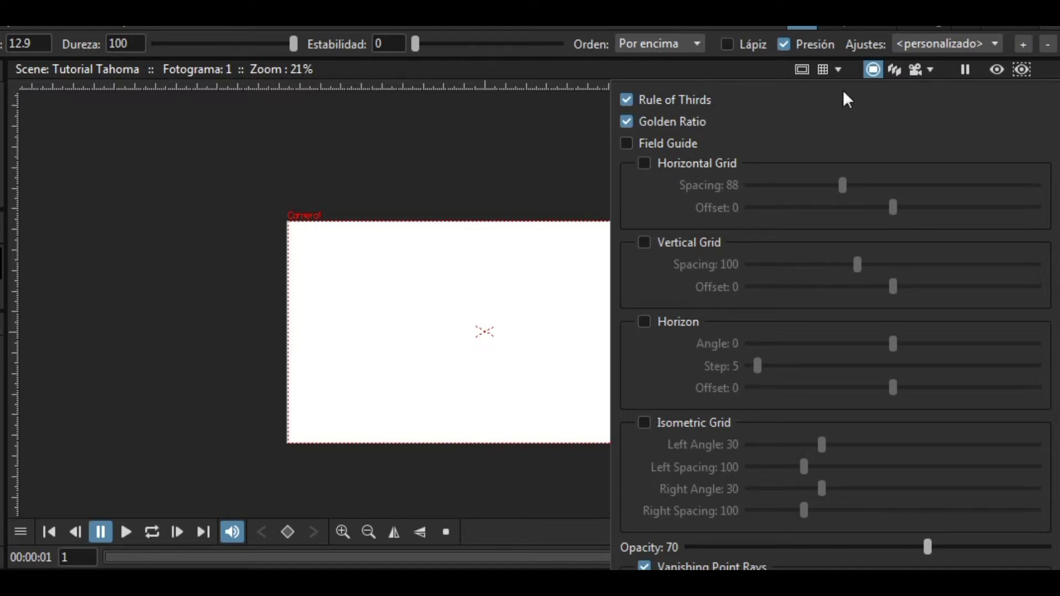
{"action": "left_click", "coordinate": [821, 66]}
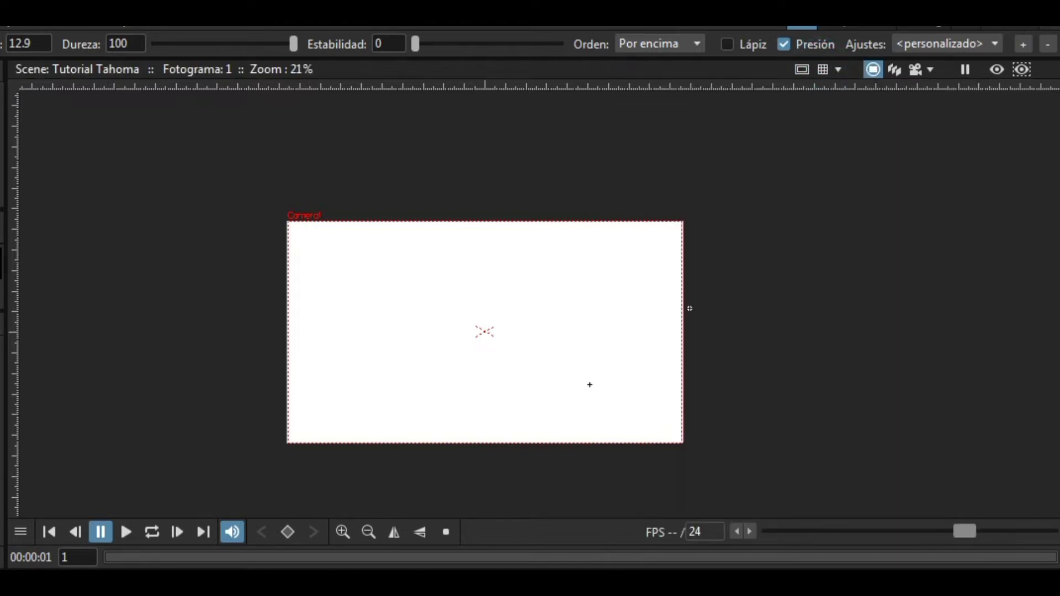
{"action": "scroll", "coordinate": [590, 385], "scroll_direction": "up", "scroll_amount": 2}
{"action": "left_click", "coordinate": [828, 70]}
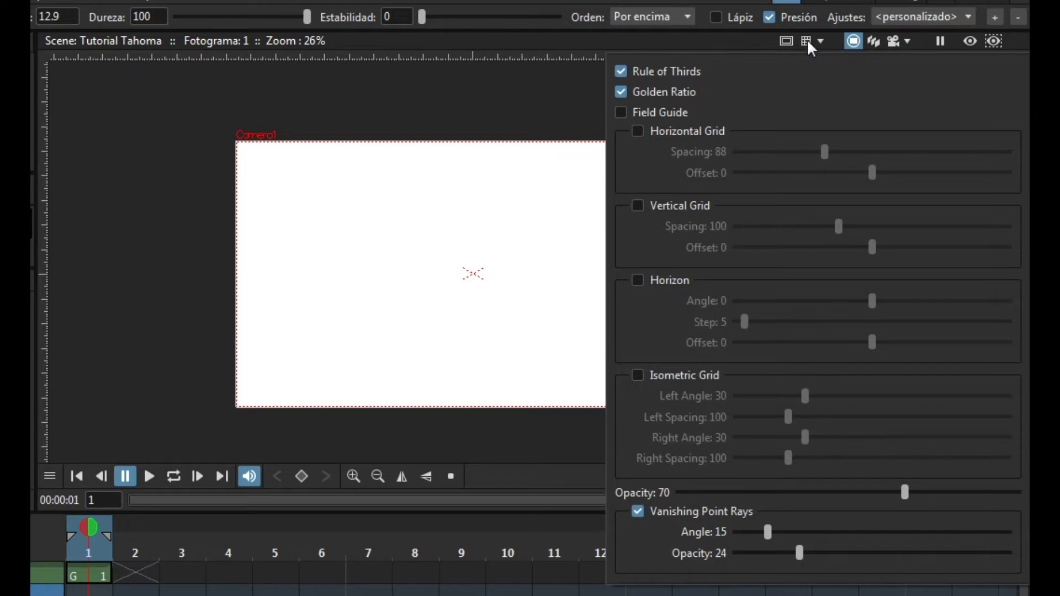
{"action": "left_click", "coordinate": [503, 107]}
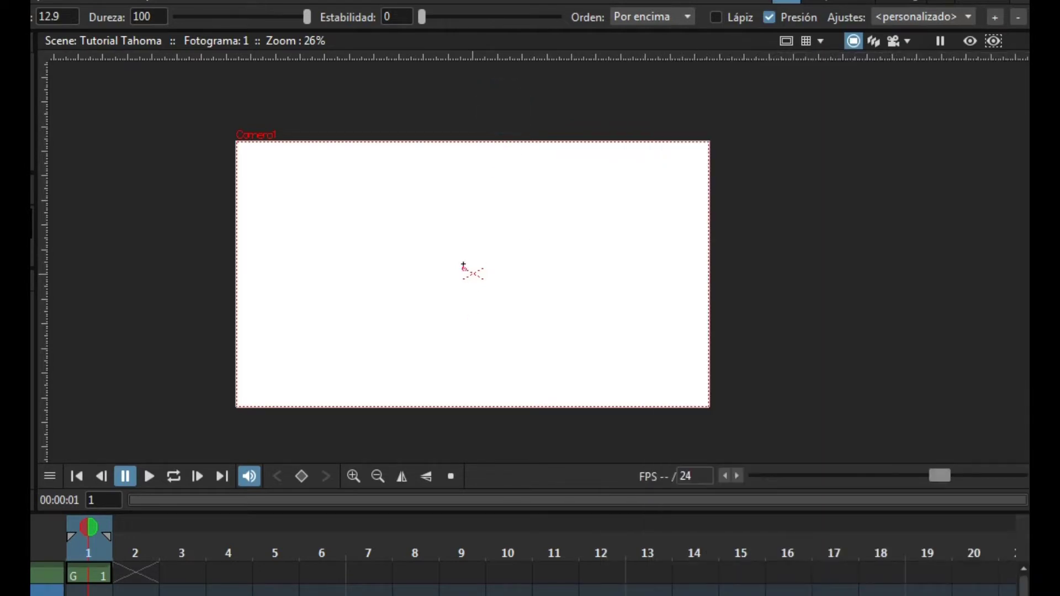
- Place three vanishing points inside the camera frame with the Brush tool
{"action": "left_click", "coordinate": [384, 254]}
{"action": "scroll", "coordinate": [385, 253], "scroll_direction": "up", "scroll_amount": 2}
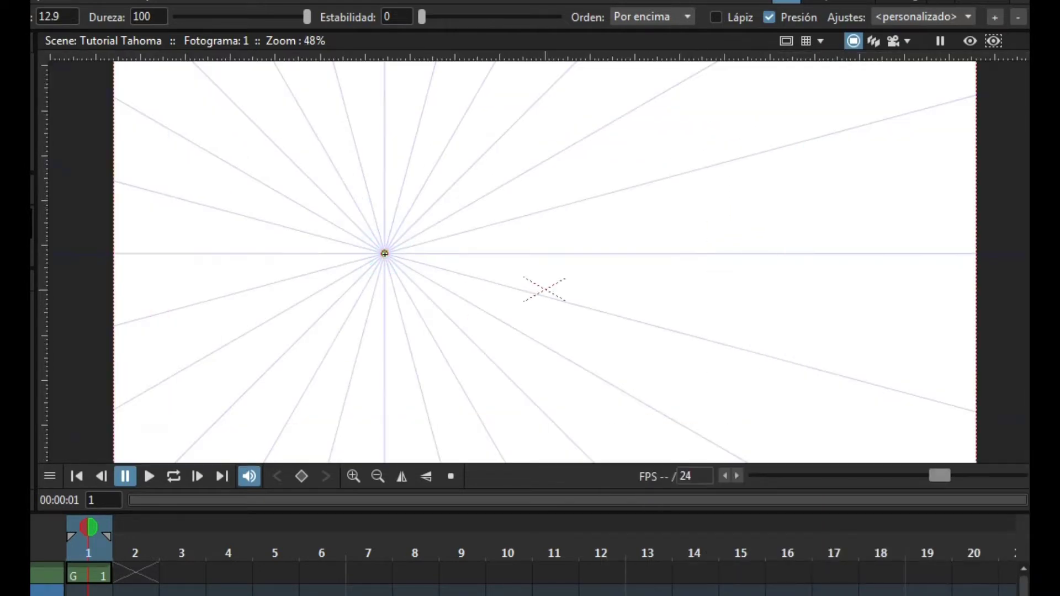
{"action": "scroll", "coordinate": [385, 254], "scroll_direction": "up", "scroll_amount": 2}
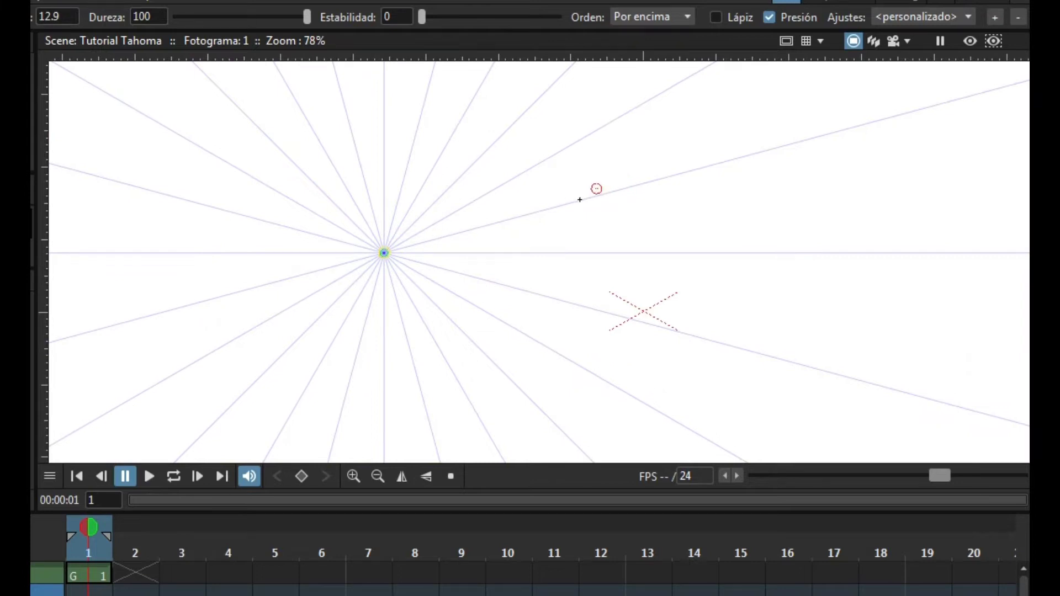
{"action": "scroll", "coordinate": [580, 200], "scroll_direction": "down", "scroll_amount": 2}
{"action": "left_click", "coordinate": [722, 178], "text": "ctrl+alt"}
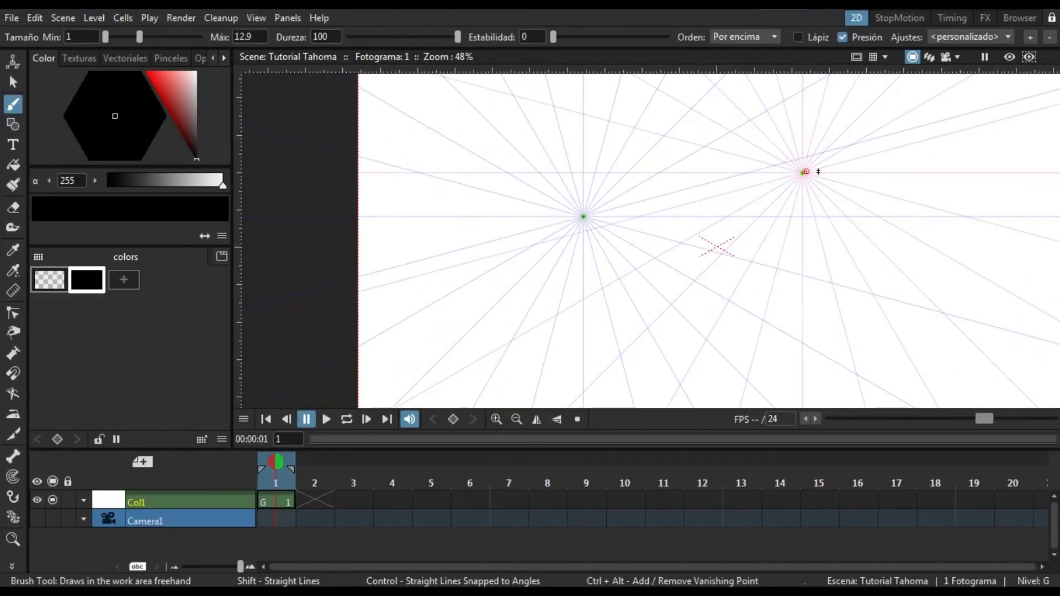
{"action": "scroll", "coordinate": [818, 172], "scroll_direction": "down", "scroll_amount": 2}
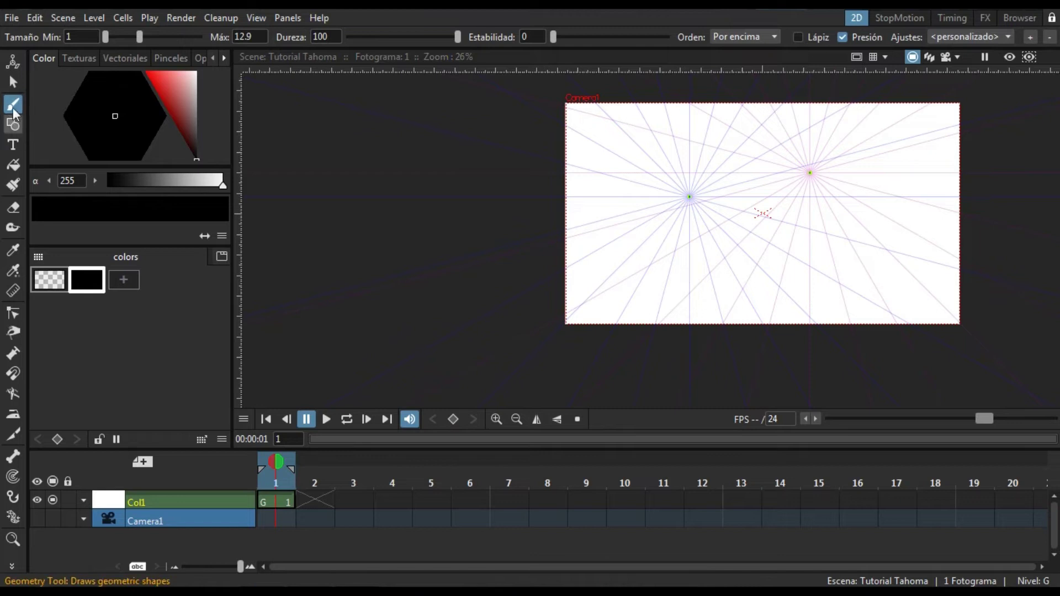
{"action": "left_click", "coordinate": [760, 186], "text": "ctrl+alt"}
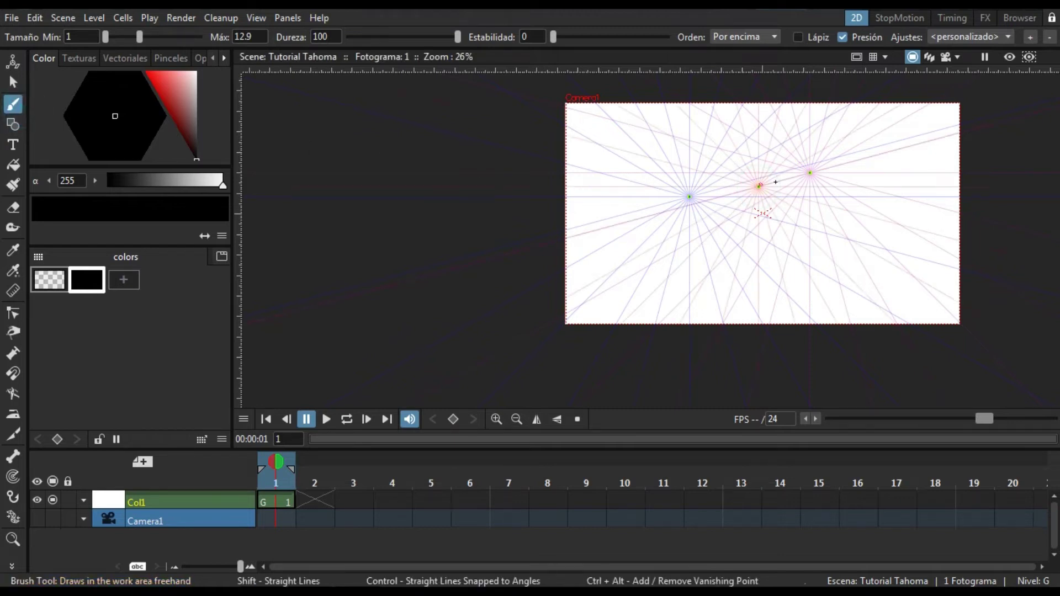
- Remove the three vanishing points from the camera frame one by one
{"action": "scroll", "coordinate": [775, 182], "scroll_direction": "up", "scroll_amount": 1}
{"action": "left_click", "coordinate": [756, 189], "text": "ctrl+alt"}
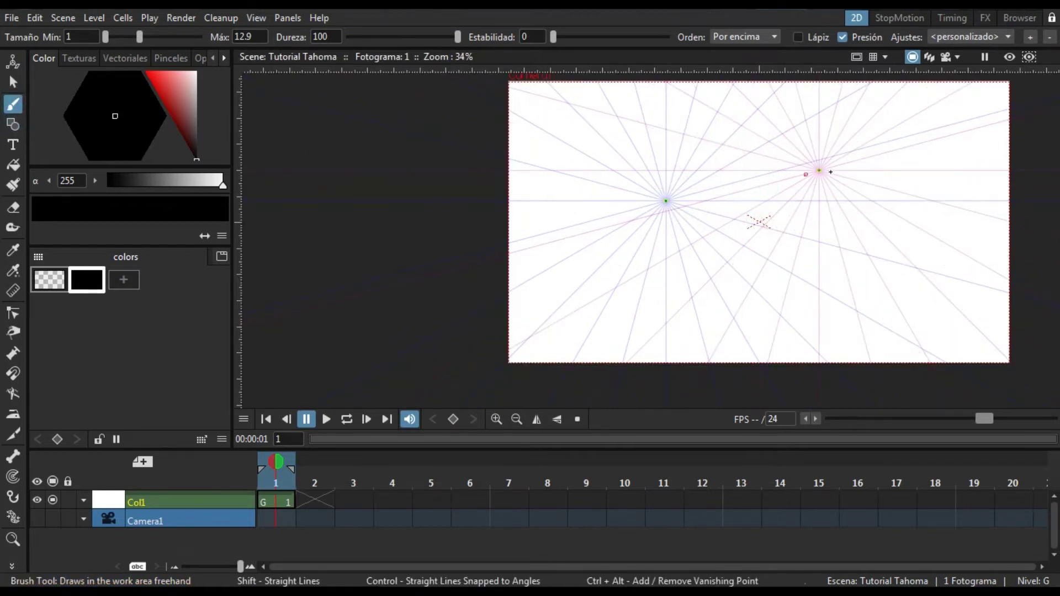
{"action": "left_click", "coordinate": [821, 171], "text": "ctrl+alt"}
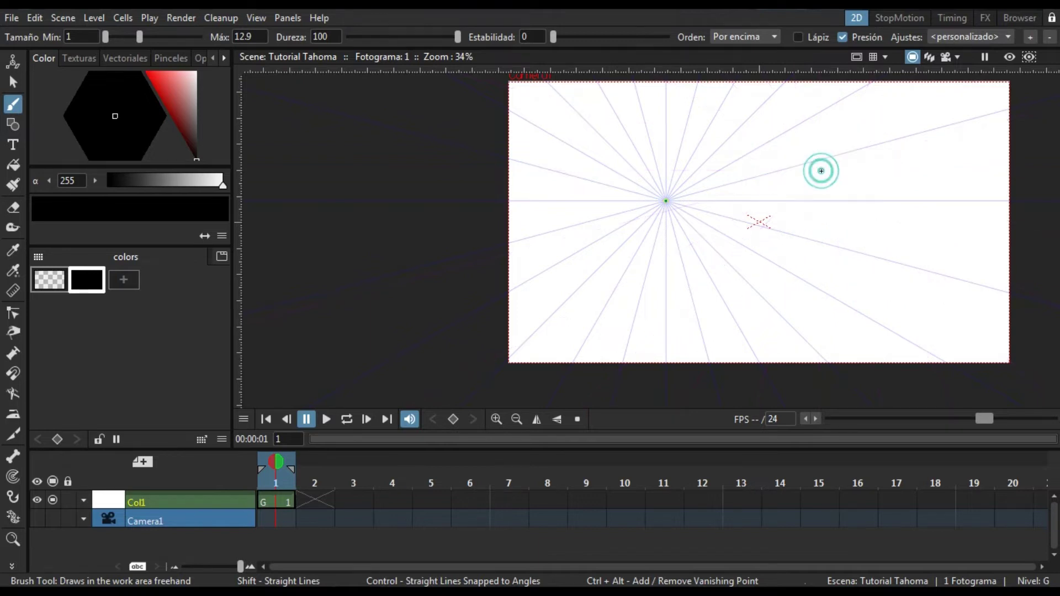
{"action": "left_click", "coordinate": [666, 201], "text": "ctrl+alt"}
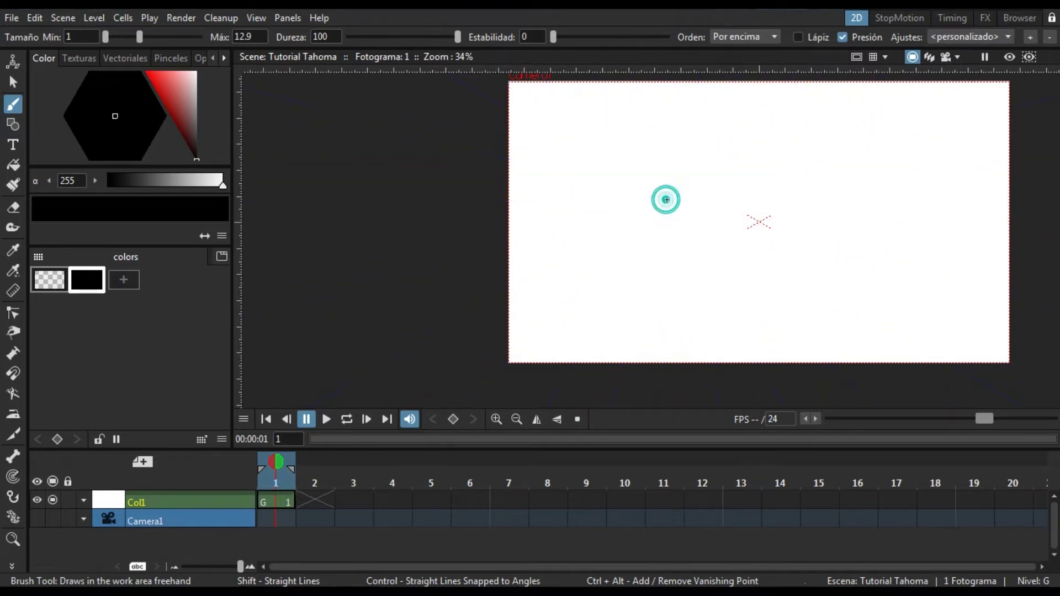
- Add a vanishing point in the upper-left area of the camera frame and brush three straight lines converging on it
{"action": "left_click", "coordinate": [648, 179], "text": "ctrl+alt"}
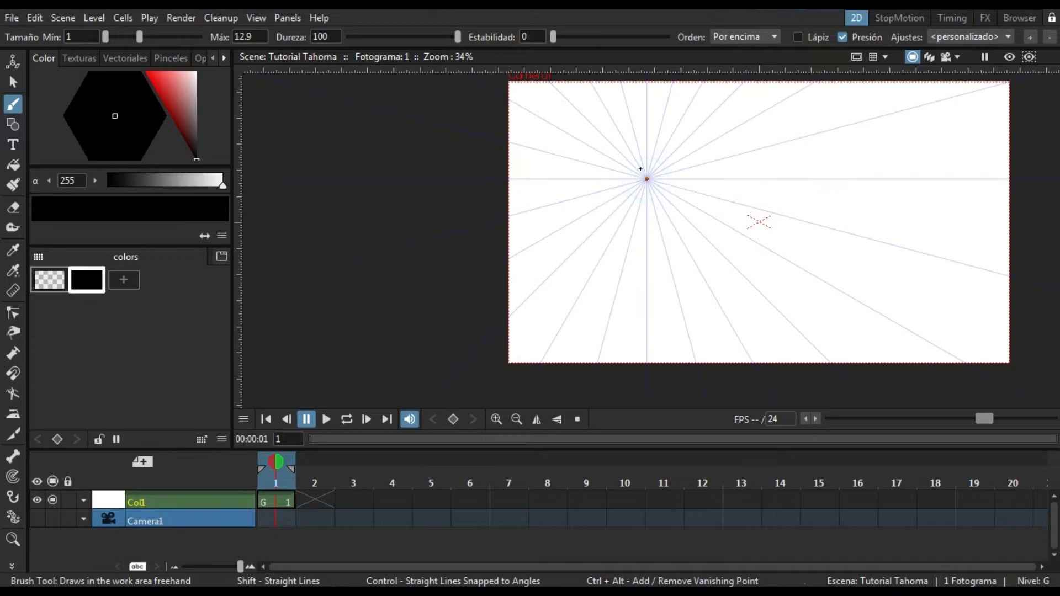
{"action": "left_click_drag", "start_coordinate": [697, 210], "coordinate": [546, 279]}
{"action": "left_click_drag", "start_coordinate": [685, 430], "coordinate": [563, 337]}
{"action": "left_click_drag", "start_coordinate": [734, 346], "coordinate": [630, 276]}
- Brush two more short straight lines near the vanishing point, and undo all the test lines together with the vanishing point
{"action": "scroll", "coordinate": [629, 276], "scroll_direction": "up", "scroll_amount": 2}
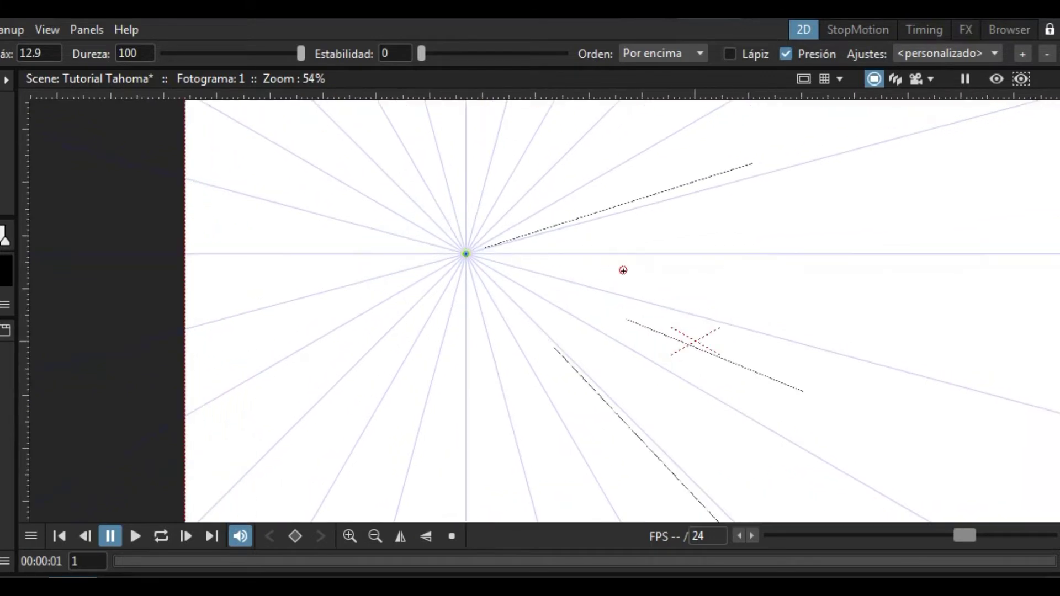
{"action": "mouse_move", "coordinate": [706, 238]}
{"action": "left_mouse_down"}
{"action": "mouse_move", "coordinate": [608, 303]}
{"action": "mouse_move", "coordinate": [532, 248]}
{"action": "left_mouse_up"}
{"action": "mouse_move", "coordinate": [652, 294]}
{"action": "left_mouse_down"}
{"action": "mouse_move", "coordinate": [835, 300]}
{"action": "mouse_move", "coordinate": [727, 297]}
{"action": "left_mouse_up"}
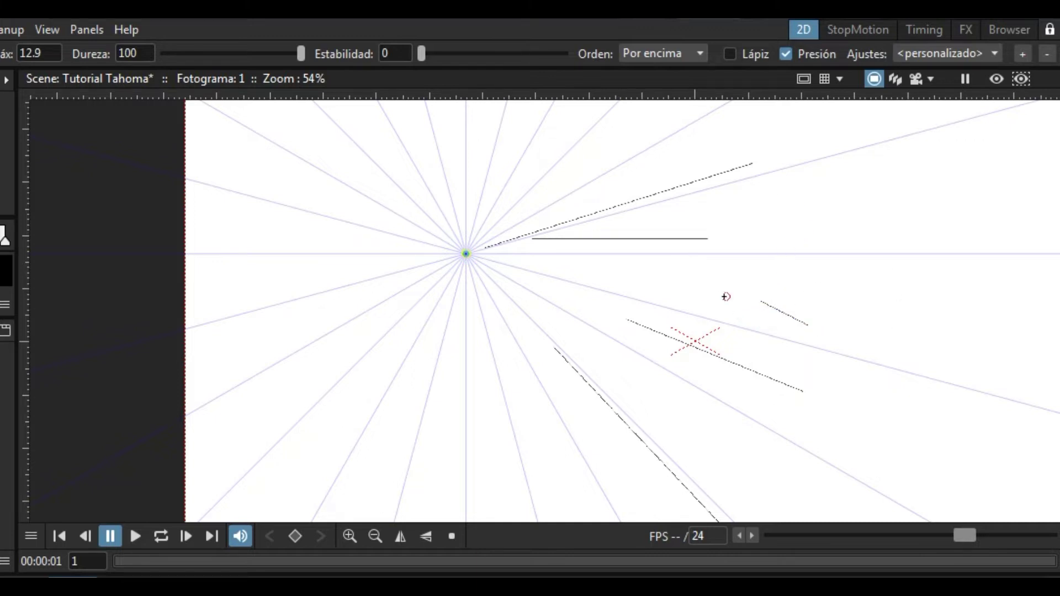
{"action": "scroll", "coordinate": [729, 297], "scroll_direction": "down", "scroll_amount": 2}
{"action": "scroll", "coordinate": [965, 322], "scroll_direction": "up", "scroll_amount": 2}
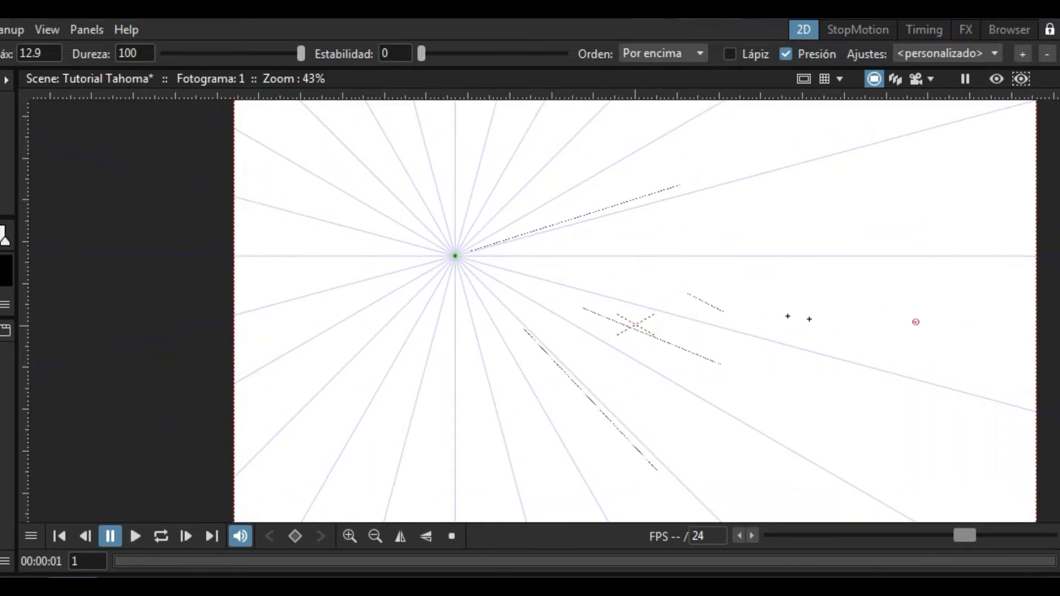
{"action": "key", "text": "ctrl+z"}
{"action": "key", "text": "ctrl+z"}
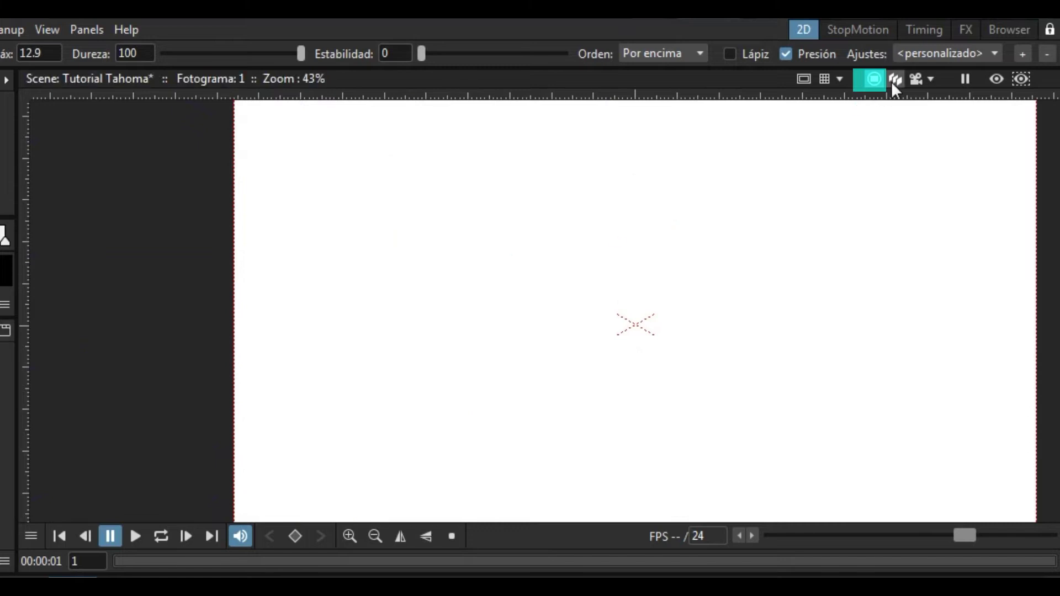
- Switch the viewer to the 3D view, and from there to the camera view
{"action": "left_click", "coordinate": [896, 79]}
{"action": "scroll", "coordinate": [851, 190], "scroll_direction": "down", "scroll_amount": 3}
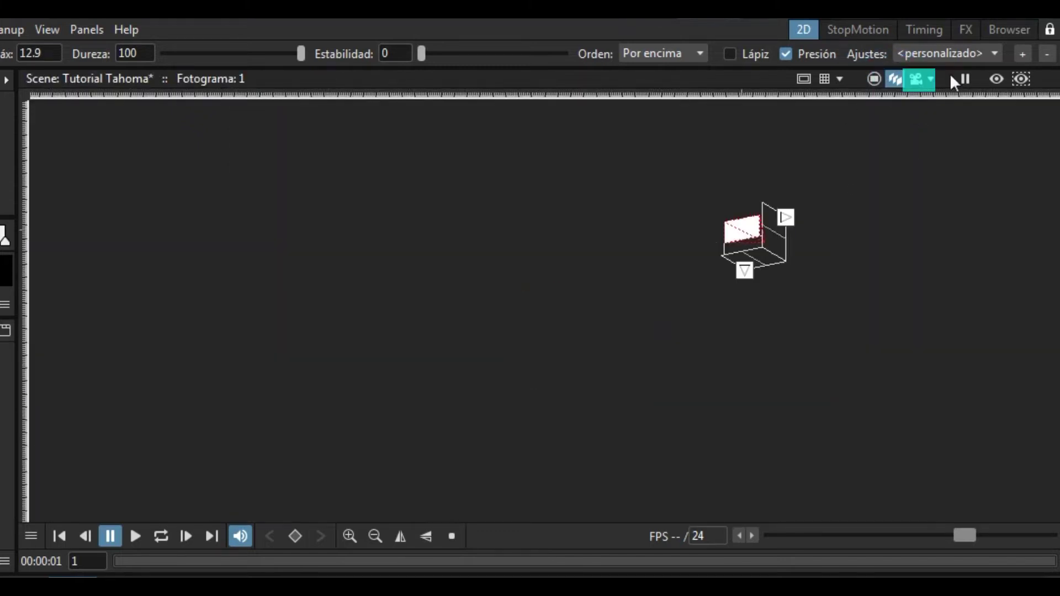
{"action": "left_click", "coordinate": [917, 80]}
{"action": "scroll", "coordinate": [907, 228], "scroll_direction": "down", "scroll_amount": 2}
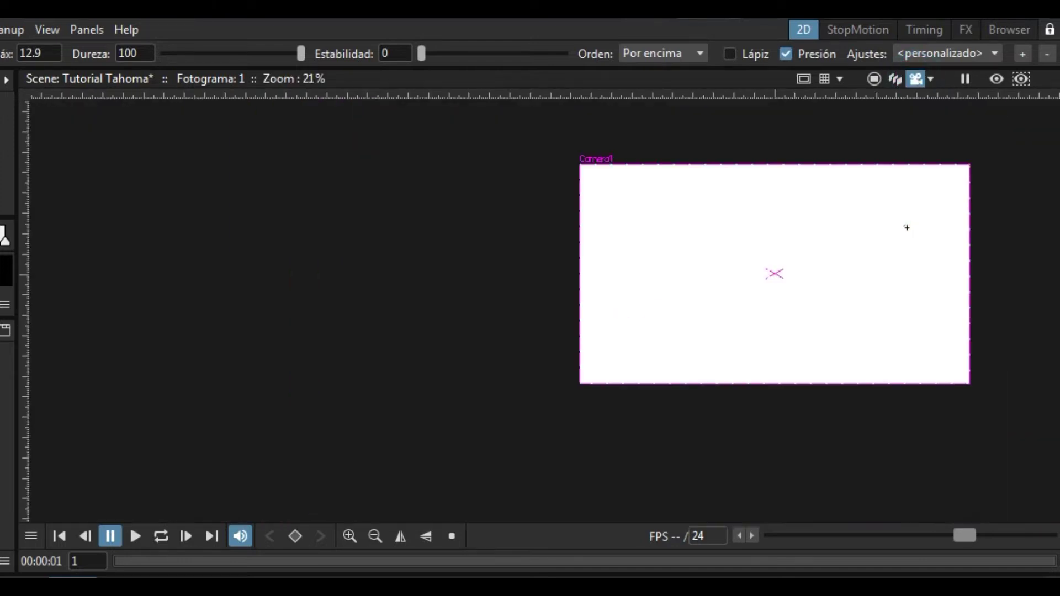
{"action": "scroll", "coordinate": [942, 225], "scroll_direction": "up", "scroll_amount": 1}
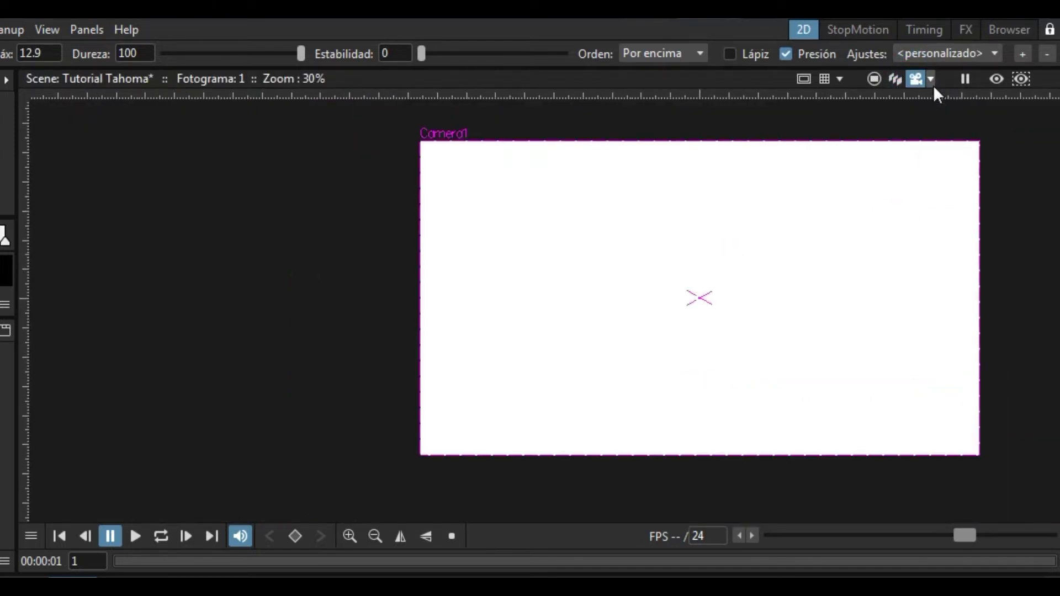
- Look at the camera view options, and try the viewer's freeze, preview and sub-camera preview modes, leaving each one off
{"action": "left_click", "coordinate": [933, 83]}
{"action": "left_click", "coordinate": [934, 78]}
{"action": "left_click", "coordinate": [966, 80]}
{"action": "left_click", "coordinate": [967, 80]}
{"action": "left_click", "coordinate": [996, 79]}
{"action": "left_click", "coordinate": [1022, 78]}
{"action": "left_click", "coordinate": [1022, 79]}
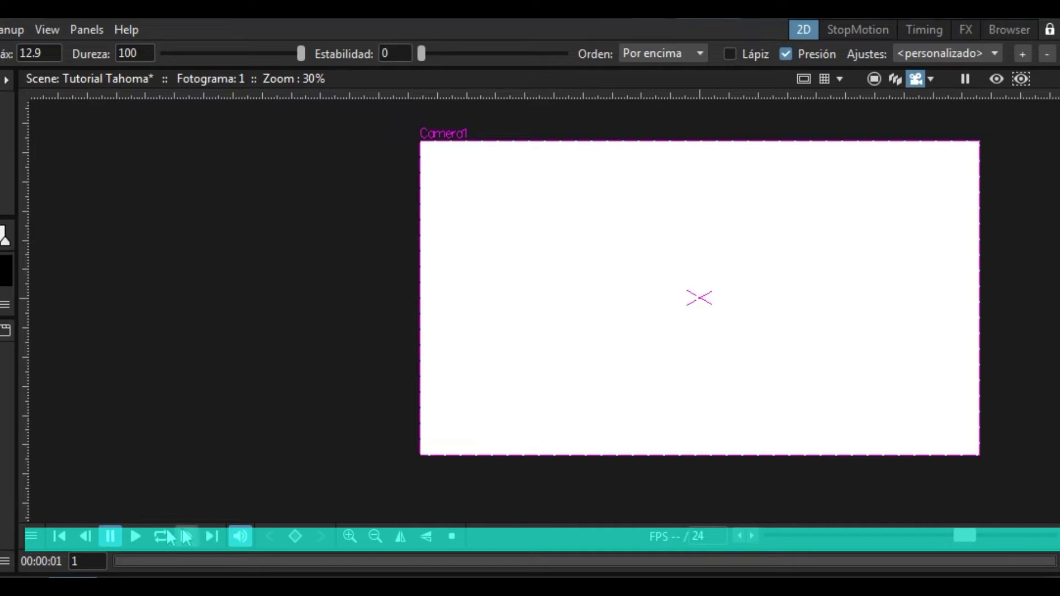
- Hide the Velocidad (fps) control from the playback bar and show it again
{"action": "left_click", "coordinate": [31, 537]}
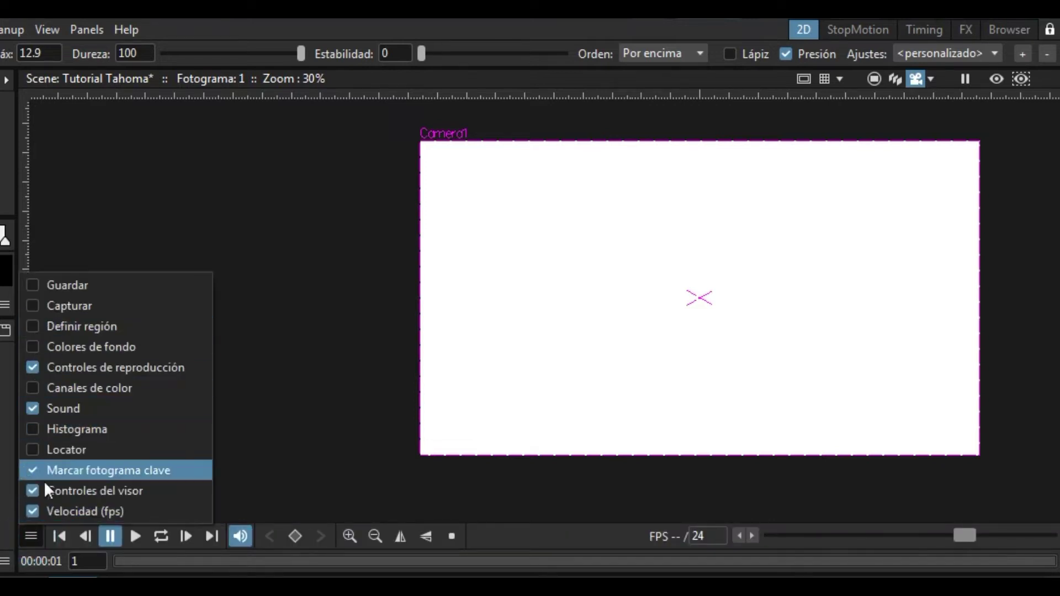
{"action": "left_click", "coordinate": [31, 510]}
{"action": "left_click", "coordinate": [25, 537]}
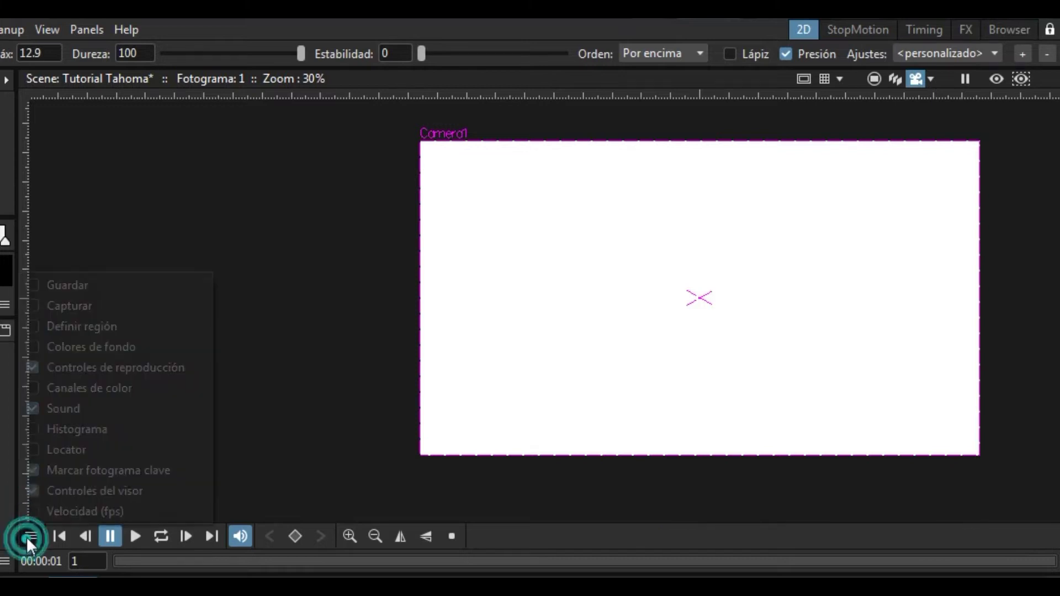
{"action": "left_click", "coordinate": [28, 513]}
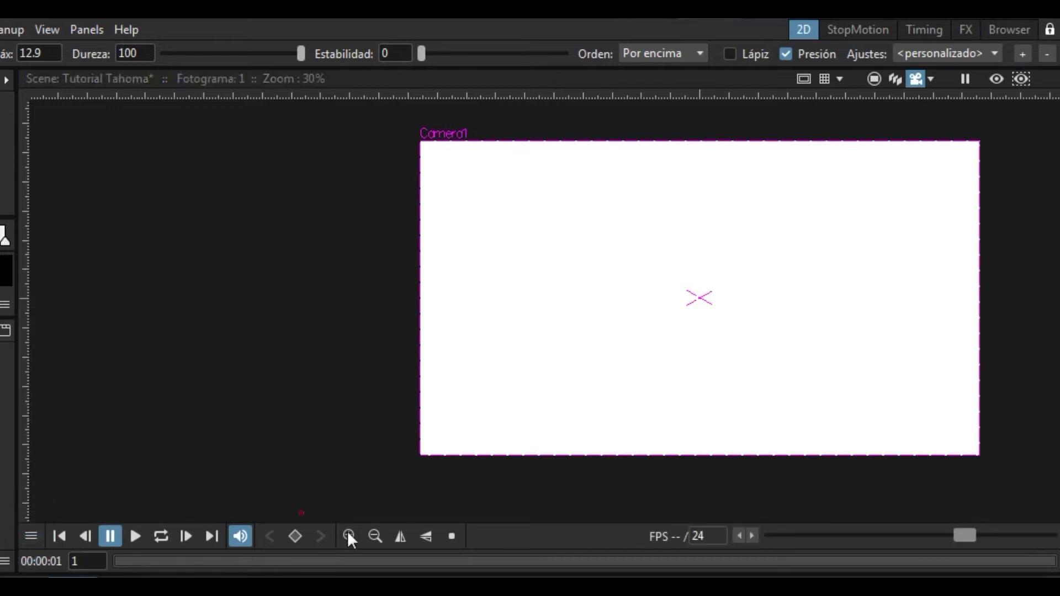
- Lower the playback rate to 22 fps and return it to 24 fps
{"action": "left_click_drag", "start_coordinate": [962, 537], "coordinate": [949, 538]}
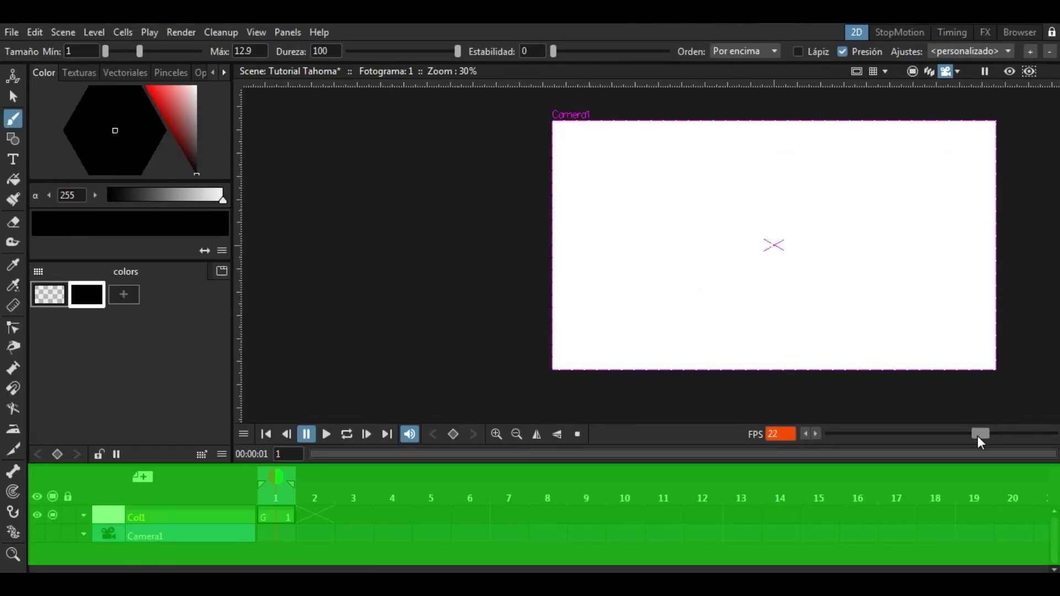
{"action": "left_click_drag", "start_coordinate": [980, 437], "coordinate": [982, 437]}
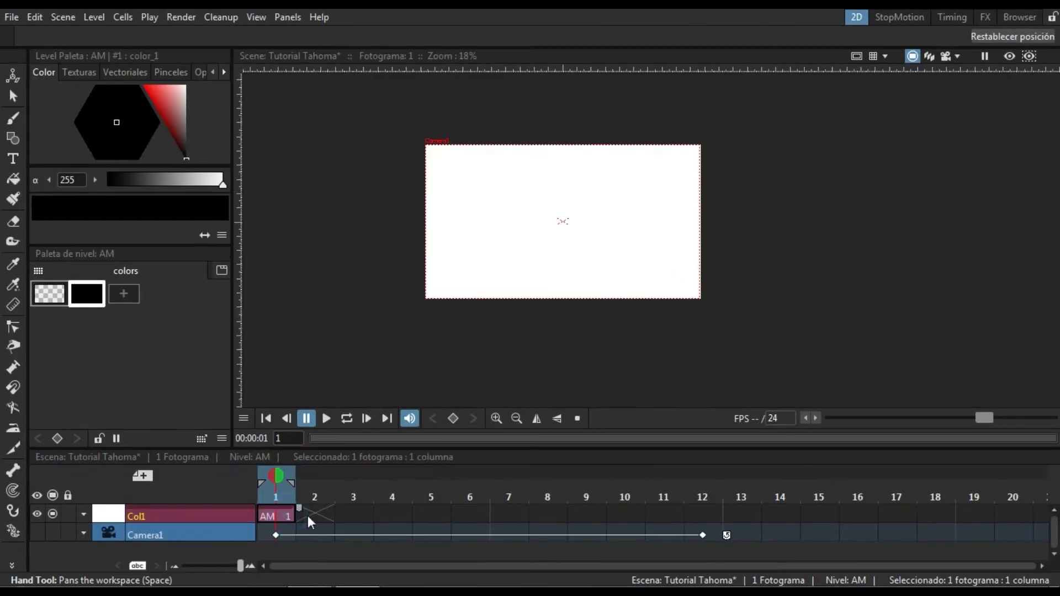
- Try to set a keyframe for the Col1 layer in the timeline
{"action": "left_click", "coordinate": [307, 516]}
{"action": "left_click_drag", "start_coordinate": [396, 511], "coordinate": [534, 511]}
{"action": "key", "text": "alt+comma"}
{"action": "left_click", "coordinate": [454, 418]}
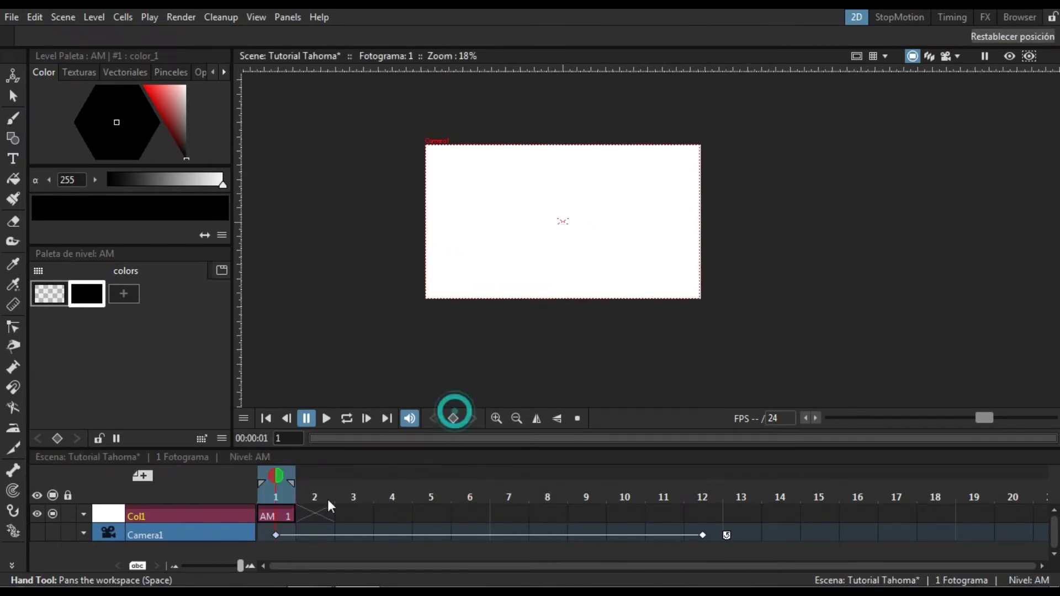
- Select the Camera1 row in the timeline and examine the camera's frame in the viewer
{"action": "left_click", "coordinate": [182, 535]}
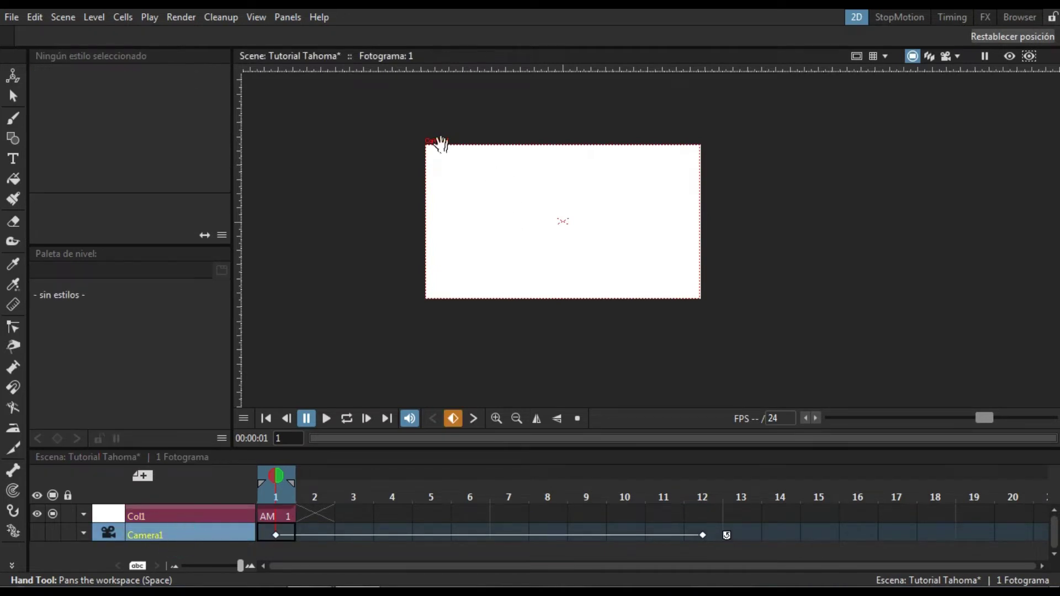
{"action": "scroll", "coordinate": [419, 138], "scroll_direction": "up", "scroll_amount": 2}
{"action": "left_click_drag", "start_coordinate": [419, 138], "coordinate": [449, 185]}
{"action": "scroll", "coordinate": [462, 182], "scroll_direction": "up", "scroll_amount": 3}
{"action": "scroll", "coordinate": [461, 182], "scroll_direction": "up", "scroll_amount": 1}
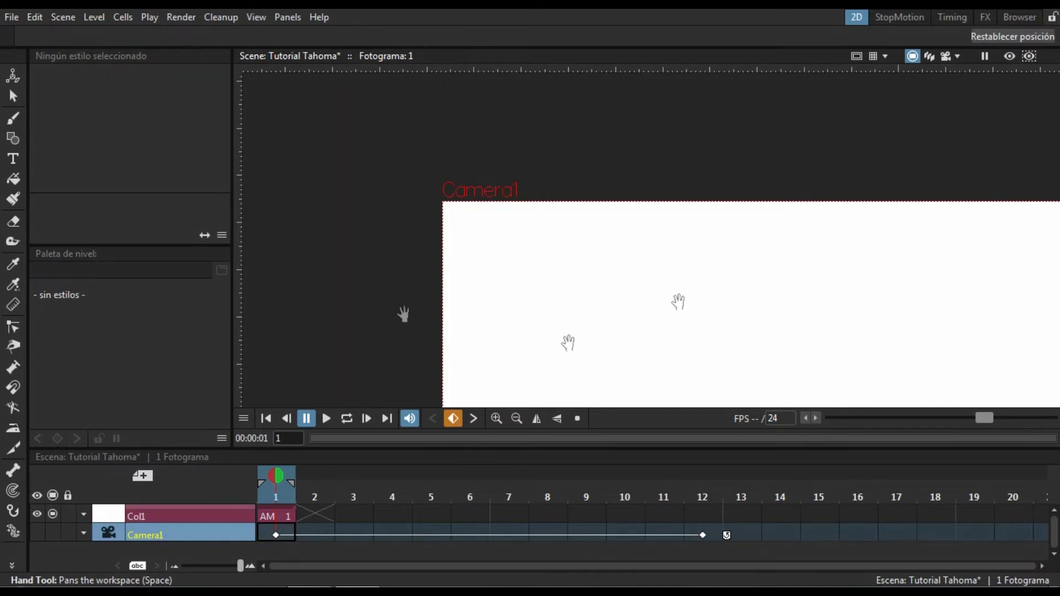
{"action": "left_click_drag", "start_coordinate": [507, 329], "coordinate": [416, 227]}
{"action": "scroll", "coordinate": [367, 225], "scroll_direction": "down", "scroll_amount": 3}
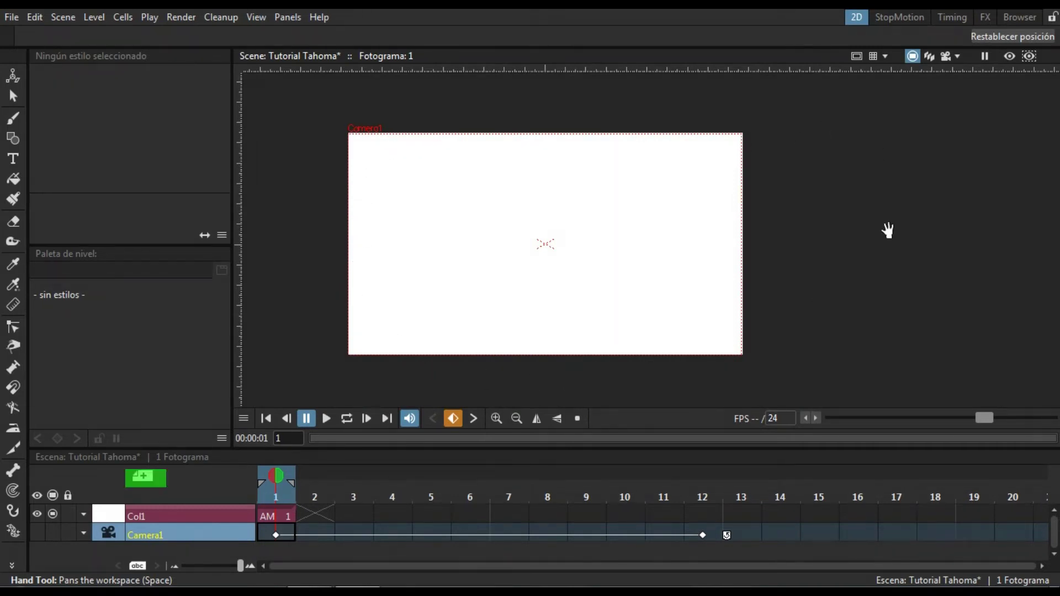
{"action": "scroll", "coordinate": [593, 292], "scroll_direction": "down", "scroll_amount": 1}
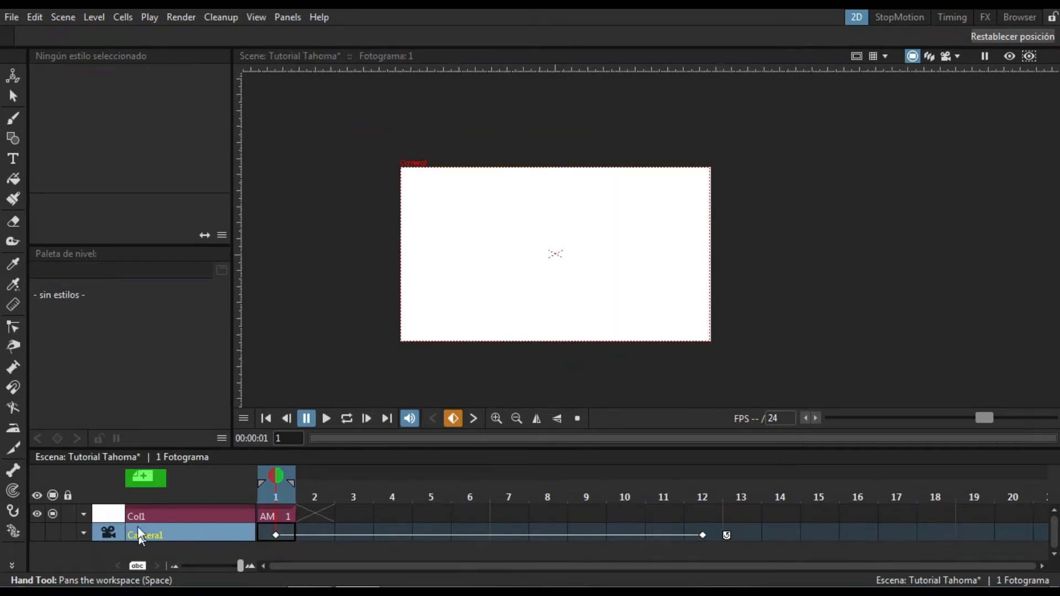
- Open the new level settings, review the available types (Vector, Smart Raster, Nivel de imagen) and close them without creating a level
{"action": "left_click", "coordinate": [140, 472]}
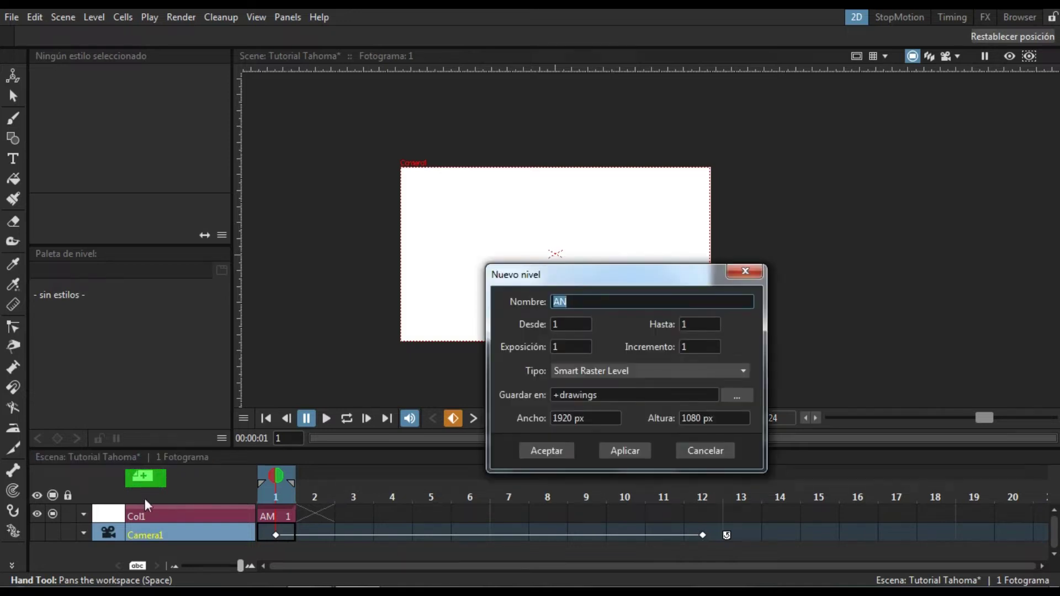
{"action": "left_click_drag", "start_coordinate": [598, 275], "coordinate": [525, 175]}
{"action": "left_click", "coordinate": [573, 272]}
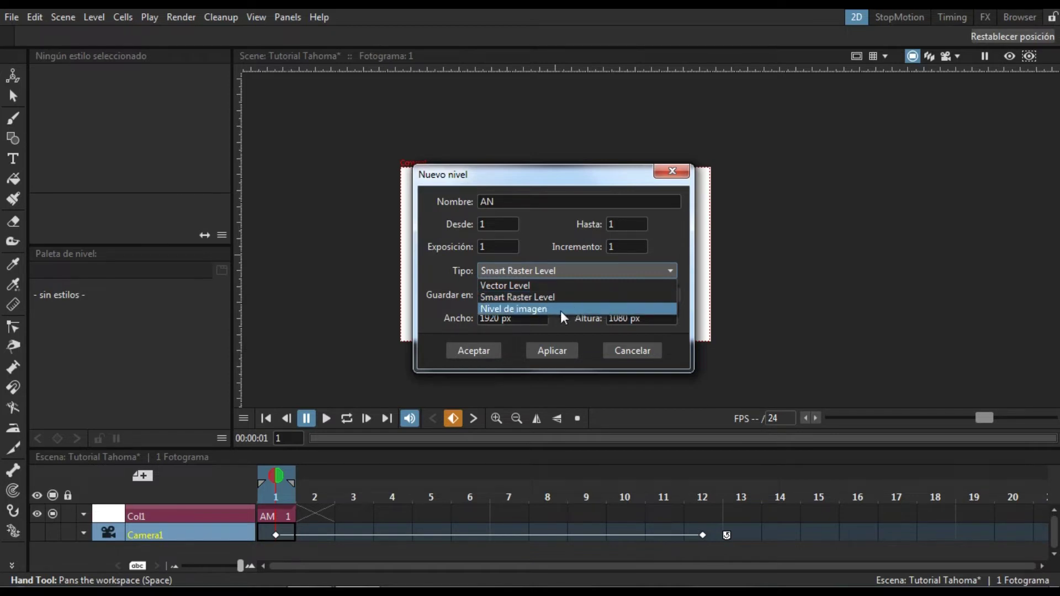
{"action": "left_click", "coordinate": [570, 268]}
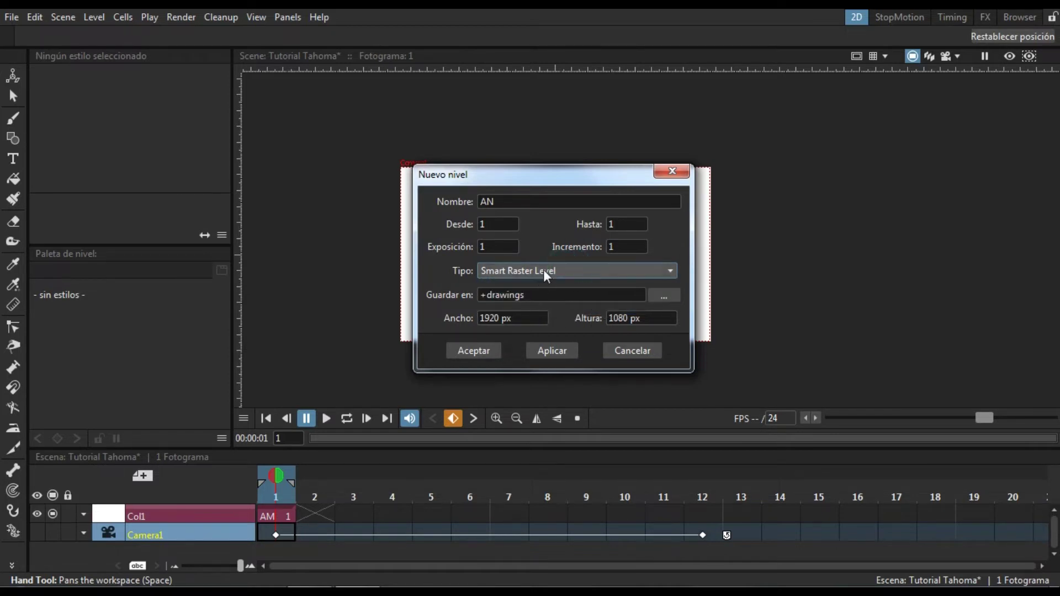
{"action": "left_click", "coordinate": [544, 270]}
{"action": "left_click", "coordinate": [547, 271]}
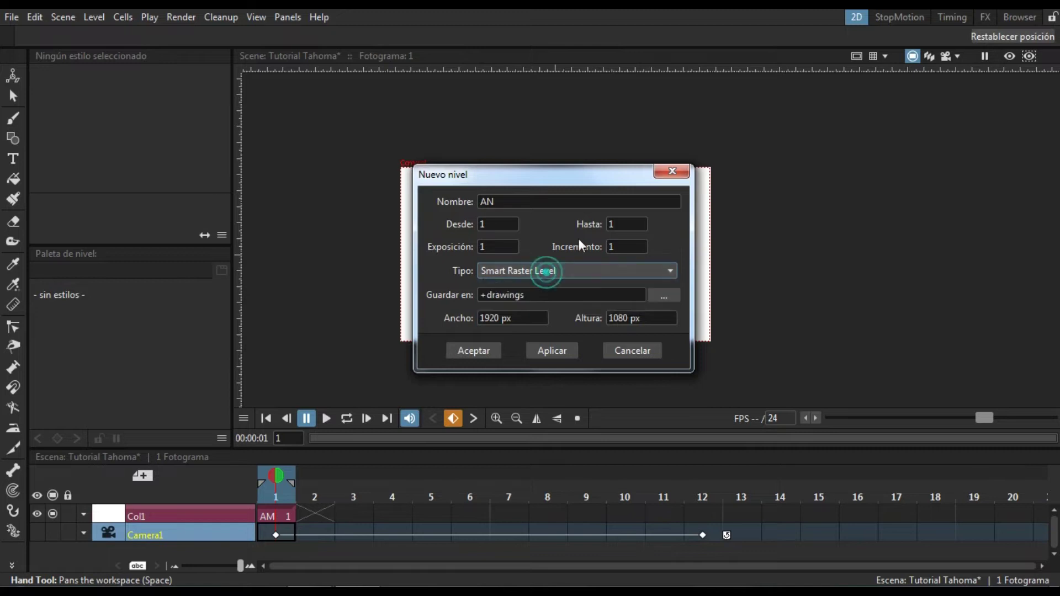
{"action": "left_click", "coordinate": [671, 172]}
- Select the vector drawing on Col1 with the Selection tool and shrink it vertically and horizontally by its bounding box
{"action": "left_click", "coordinate": [191, 510]}
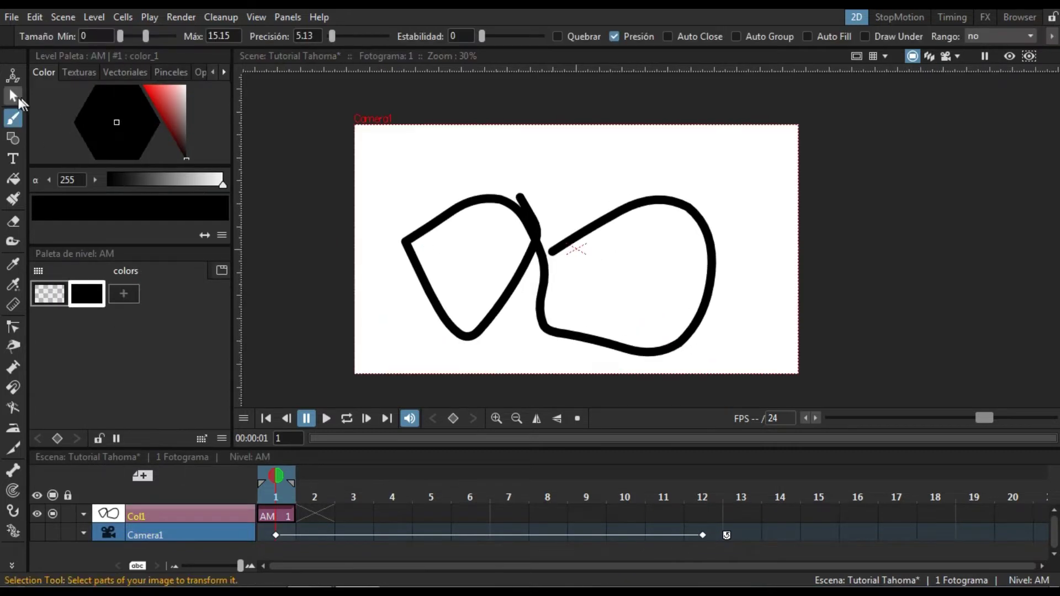
{"action": "left_click", "coordinate": [16, 96]}
{"action": "scroll", "coordinate": [535, 235], "scroll_direction": "up", "scroll_amount": 15}
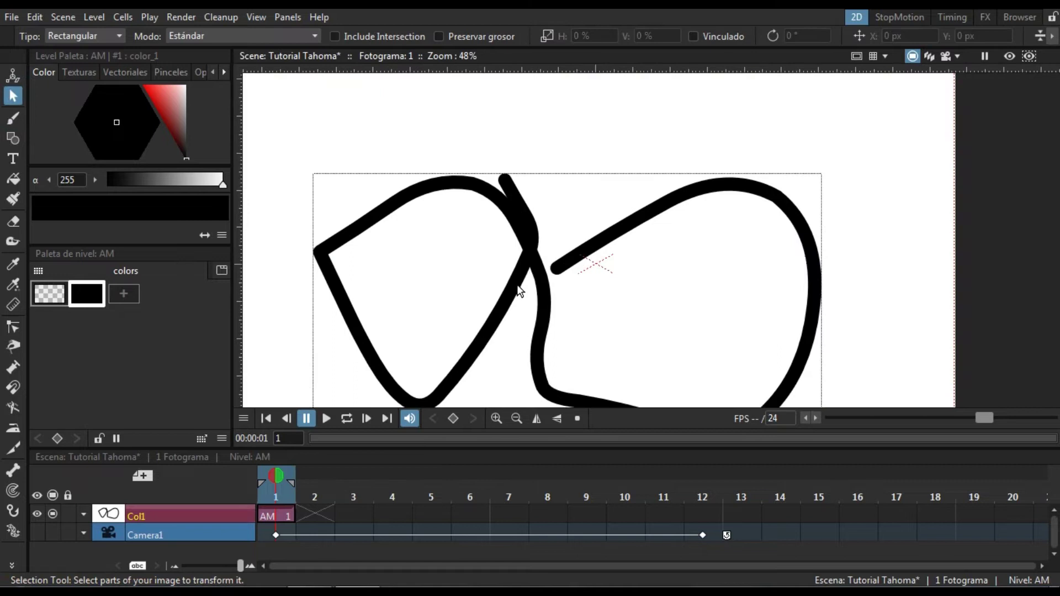
{"action": "scroll", "coordinate": [442, 232], "scroll_direction": "down", "scroll_amount": 3}
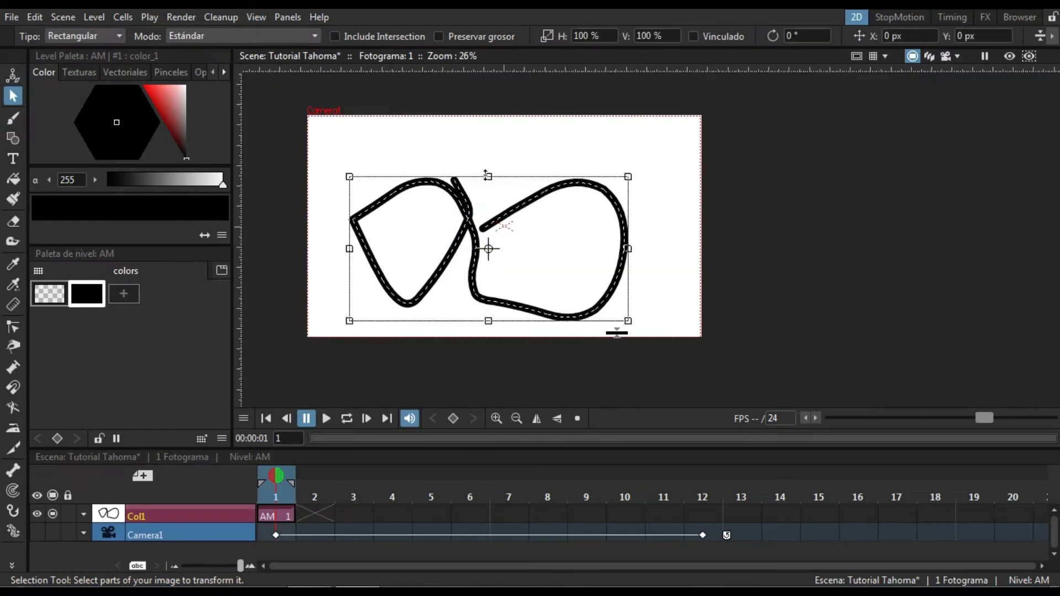
{"action": "mouse_move", "coordinate": [489, 156]}
{"action": "left_mouse_down"}
{"action": "mouse_move", "coordinate": [489, 243]}
{"action": "mouse_move", "coordinate": [489, 227]}
{"action": "left_mouse_up"}
{"action": "left_click_drag", "start_coordinate": [349, 274], "coordinate": [440, 274]}
- Draw freehand black strokes with the Brush tool on Smart Raster level AN and inspect their pixel edges up close
{"action": "key", "text": "b"}
{"action": "mouse_move", "coordinate": [382, 181]}
{"action": "left_mouse_down"}
{"action": "mouse_move", "coordinate": [420, 257]}
{"action": "mouse_move", "coordinate": [517, 243]}
{"action": "mouse_move", "coordinate": [567, 177]}
{"action": "left_mouse_up"}
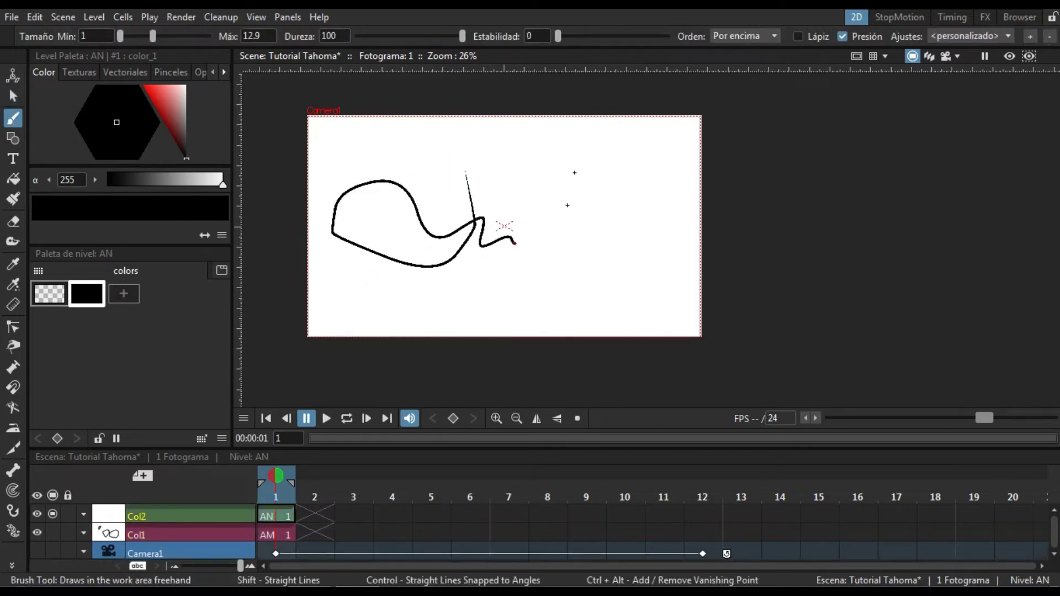
{"action": "left_click_drag", "start_coordinate": [557, 273], "coordinate": [590, 259]}
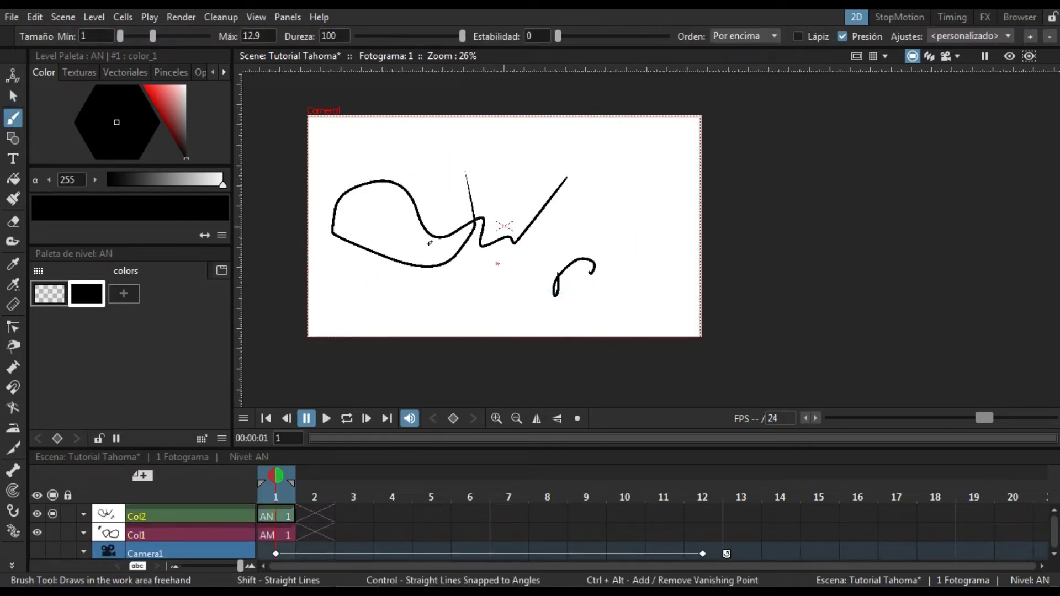
{"action": "scroll", "coordinate": [516, 251], "scroll_direction": "up", "scroll_amount": 15}
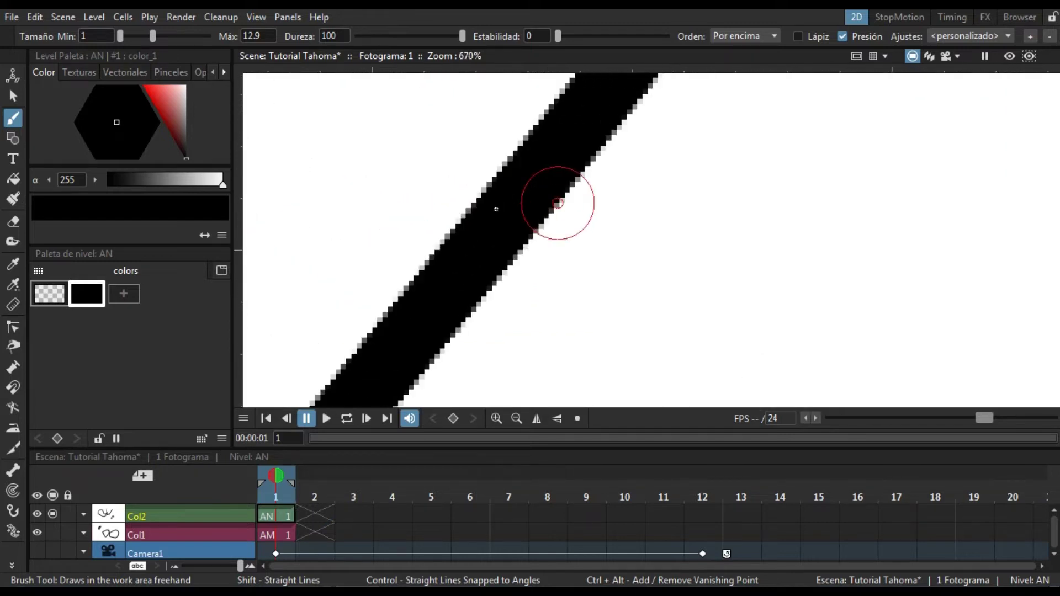
{"action": "scroll", "coordinate": [528, 220], "scroll_direction": "up", "scroll_amount": 4}
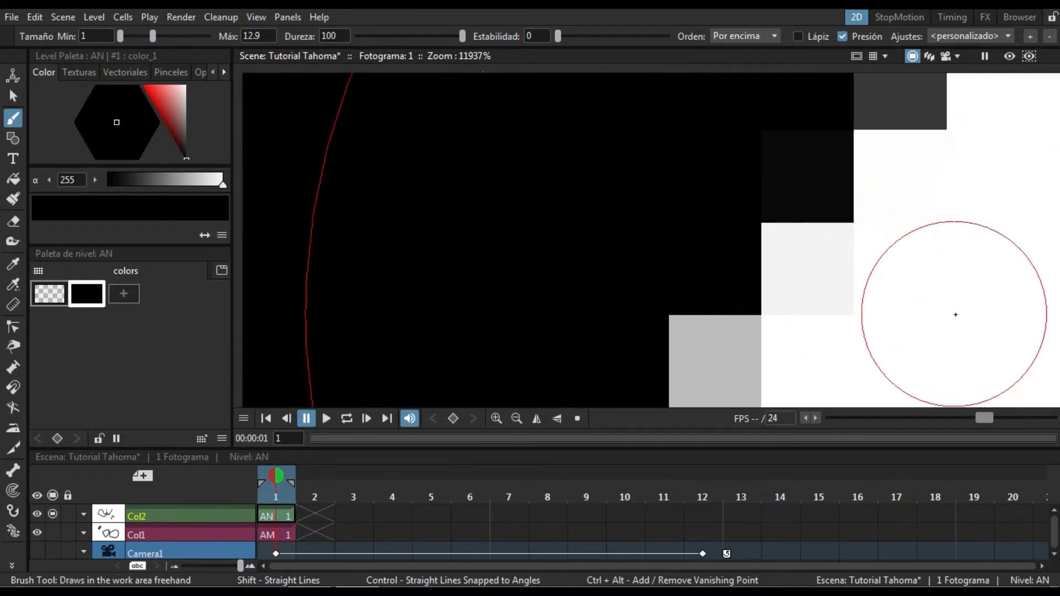
{"action": "scroll", "coordinate": [861, 272], "scroll_direction": "down", "scroll_amount": 3}
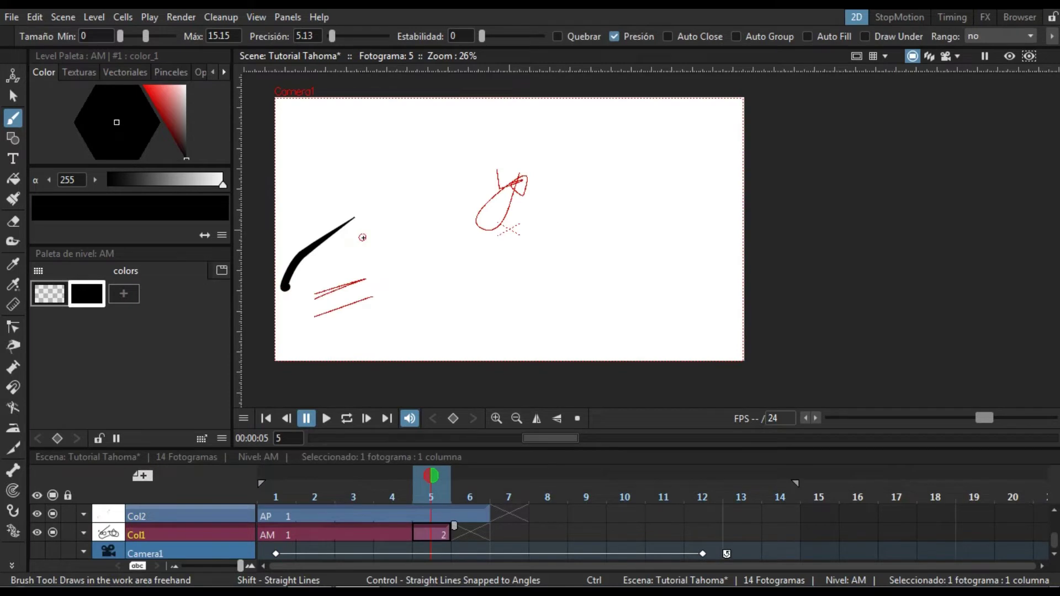
- At frame 5, draw black strokes on vector level Col1 and red strokes running past the canvas edges on Col2
{"action": "mouse_move", "coordinate": [364, 234]}
{"action": "left_mouse_down"}
{"action": "mouse_move", "coordinate": [343, 354]}
{"action": "mouse_move", "coordinate": [356, 245]}
{"action": "mouse_move", "coordinate": [280, 298]}
{"action": "left_mouse_up"}
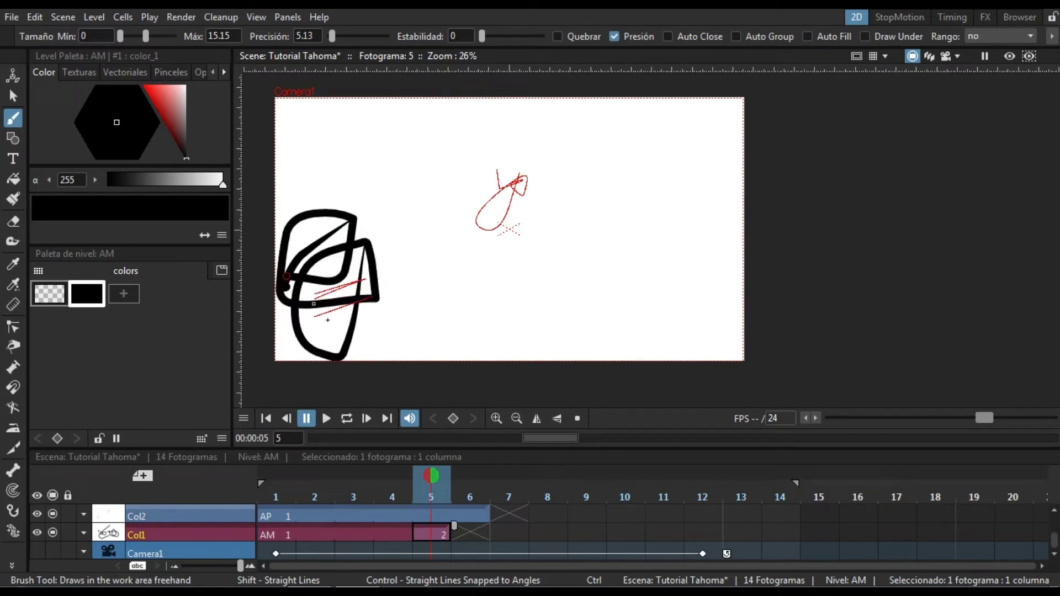
{"action": "left_click", "coordinate": [431, 516]}
{"action": "left_click_drag", "start_coordinate": [404, 274], "coordinate": [452, 339]}
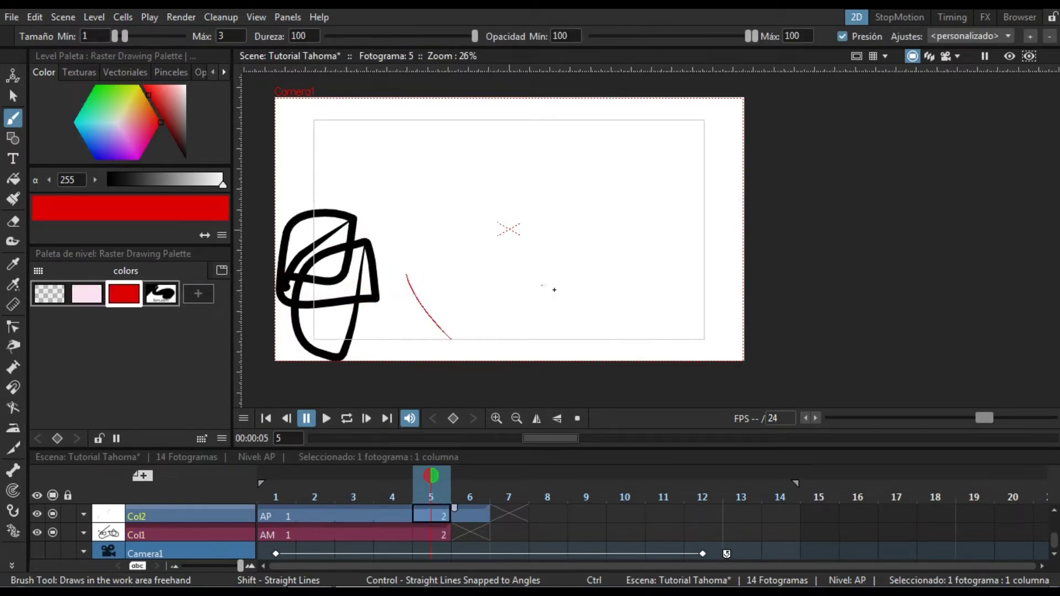
{"action": "left_click_drag", "start_coordinate": [547, 285], "coordinate": [580, 338]}
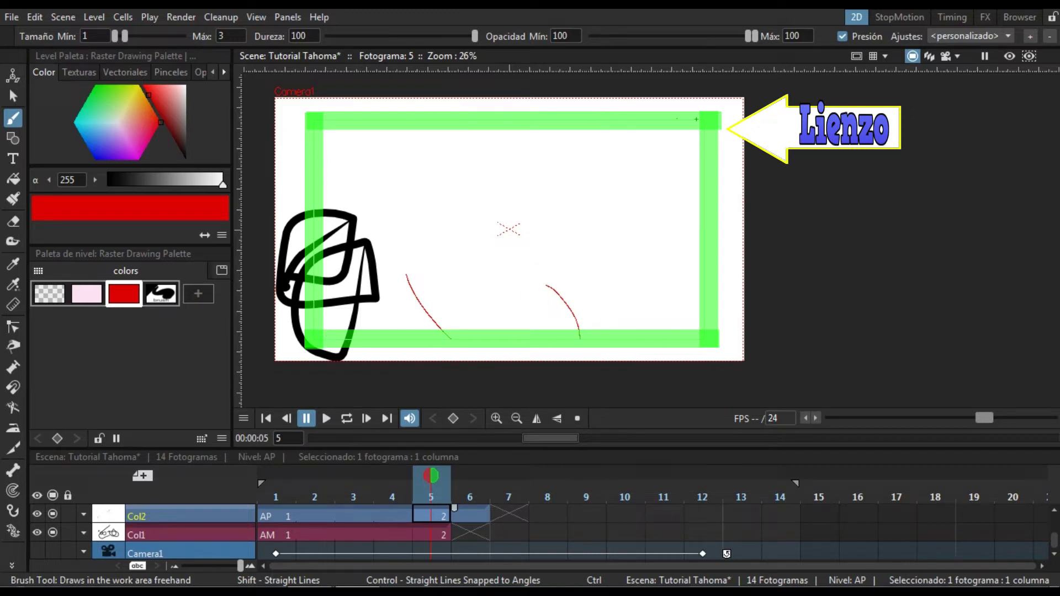
{"action": "mouse_move", "coordinate": [640, 271]}
{"action": "left_mouse_down"}
{"action": "mouse_move", "coordinate": [704, 215]}
{"action": "mouse_move", "coordinate": [649, 215]}
{"action": "mouse_move", "coordinate": [642, 120]}
{"action": "left_mouse_up"}
{"action": "left_click_drag", "start_coordinate": [669, 175], "coordinate": [476, 120]}
{"action": "left_click_drag", "start_coordinate": [586, 162], "coordinate": [314, 176]}
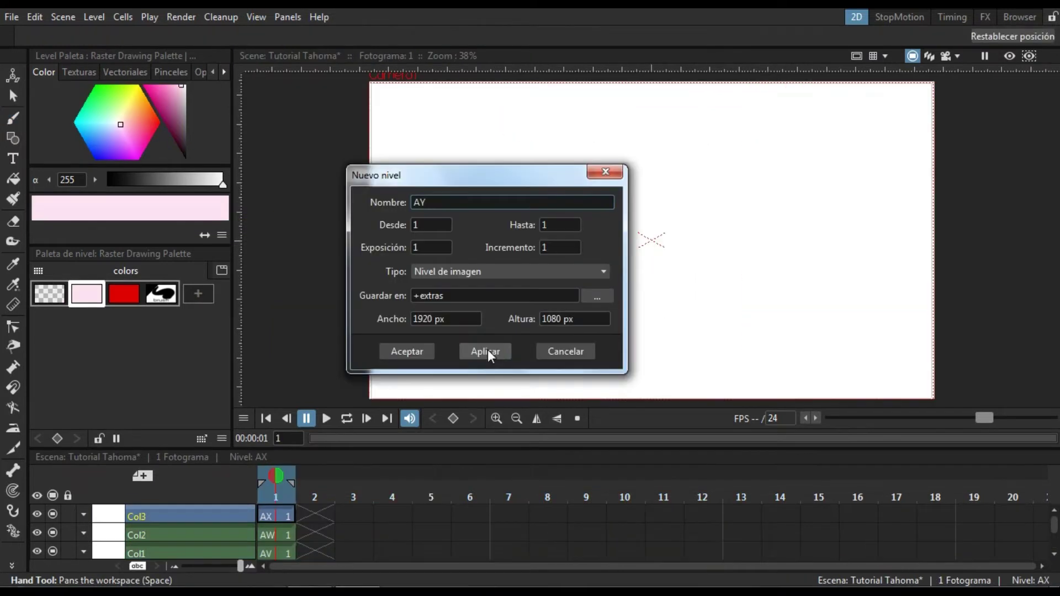
- Create a 1920 x 1080 px Nivel de imagen level named AY and draw a pale pink freehand stroke on Col3
{"action": "left_click", "coordinate": [489, 349]}
{"action": "left_click", "coordinate": [565, 352]}
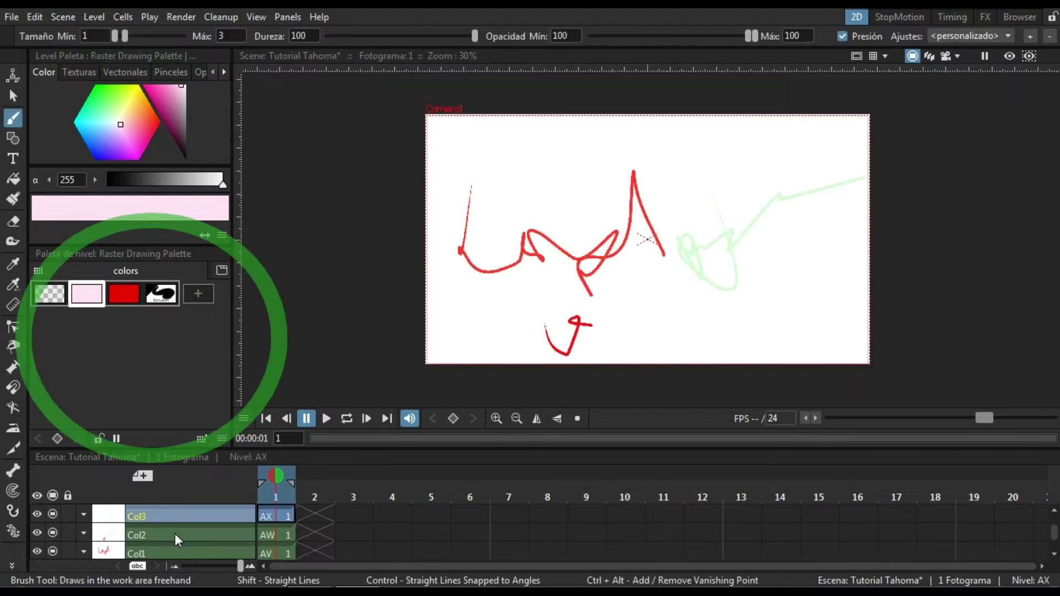
{"action": "left_click", "coordinate": [174, 533]}
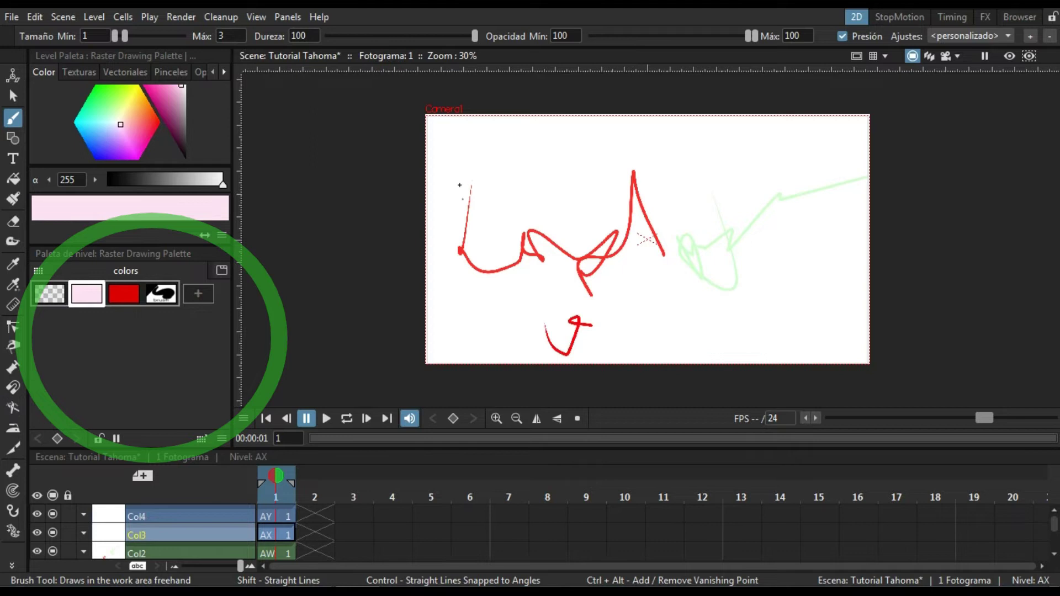
{"action": "left_click_drag", "start_coordinate": [479, 146], "coordinate": [524, 233]}
- Draw a pale pink freehand stroke on Col4 and another one with the palette's black brush style
{"action": "left_click", "coordinate": [209, 518]}
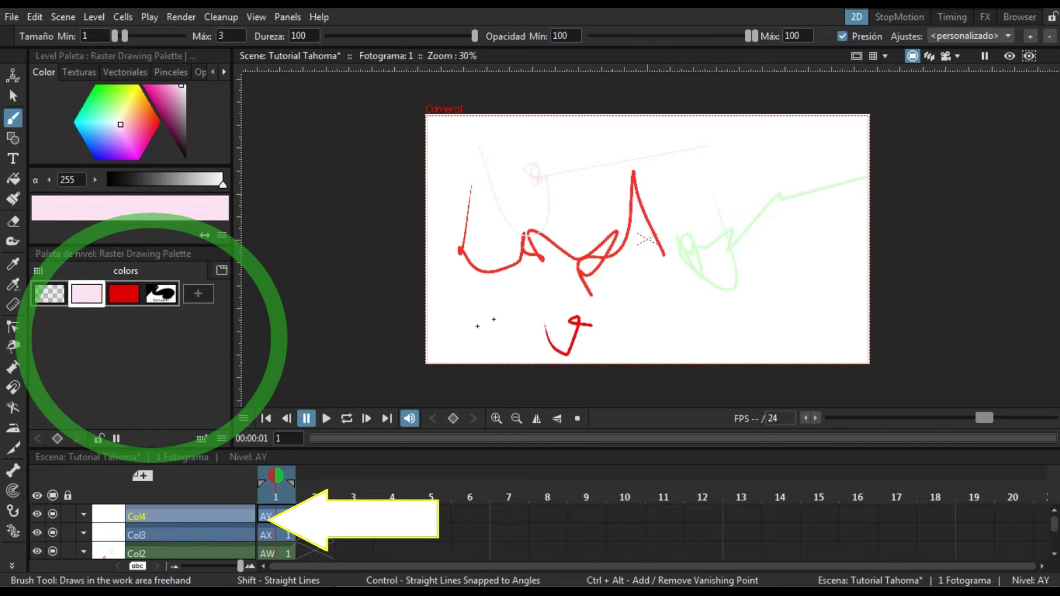
{"action": "left_click_drag", "start_coordinate": [502, 310], "coordinate": [481, 331]}
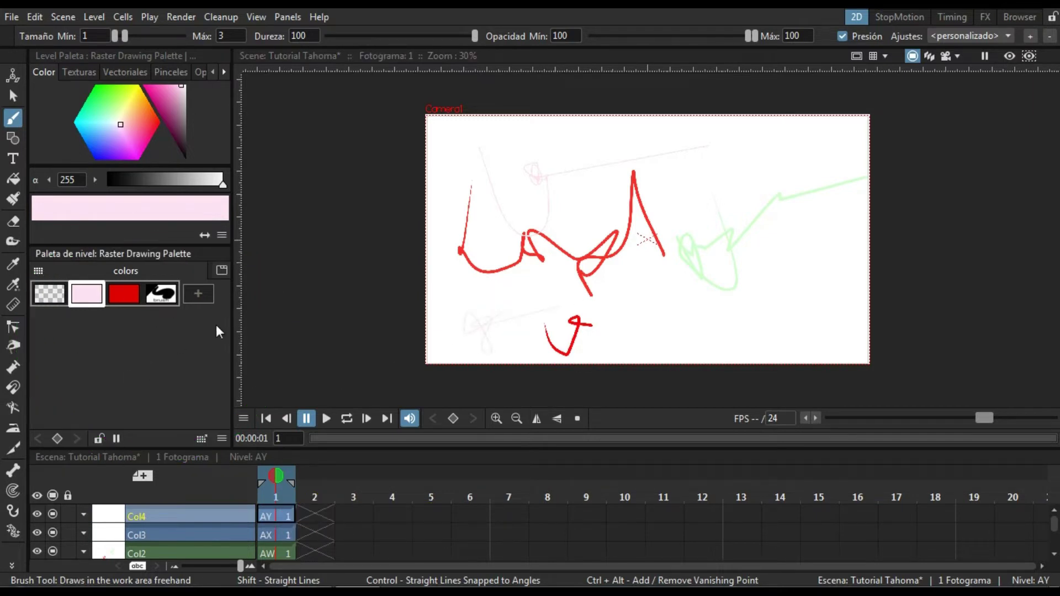
{"action": "left_click", "coordinate": [161, 290]}
{"action": "left_click_drag", "start_coordinate": [630, 310], "coordinate": [641, 326]}
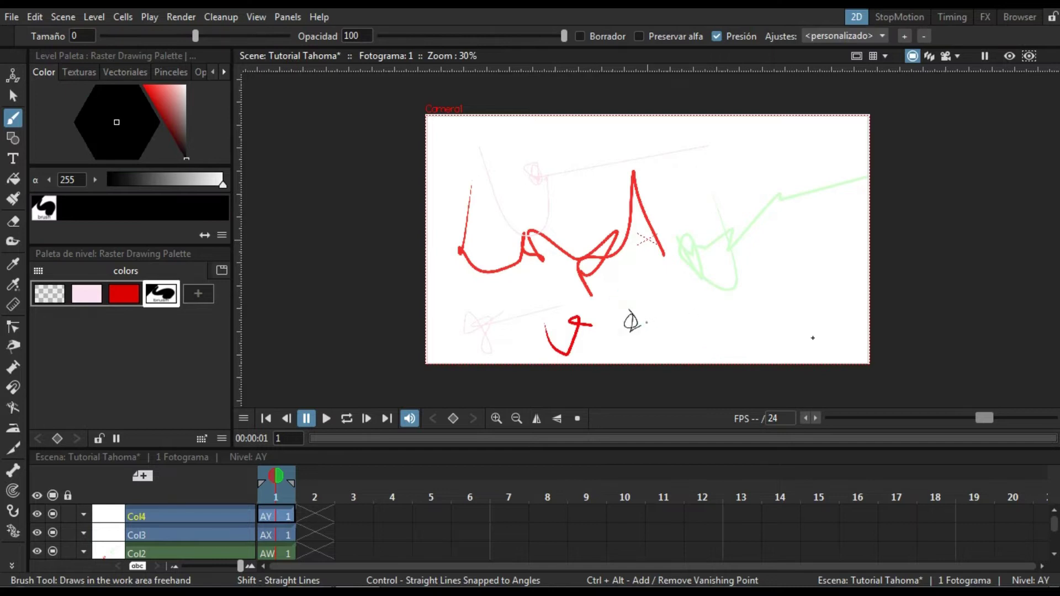
- Add a new style to the Raster Drawing Palette and colour it blue-violet
{"action": "left_click", "coordinate": [194, 293]}
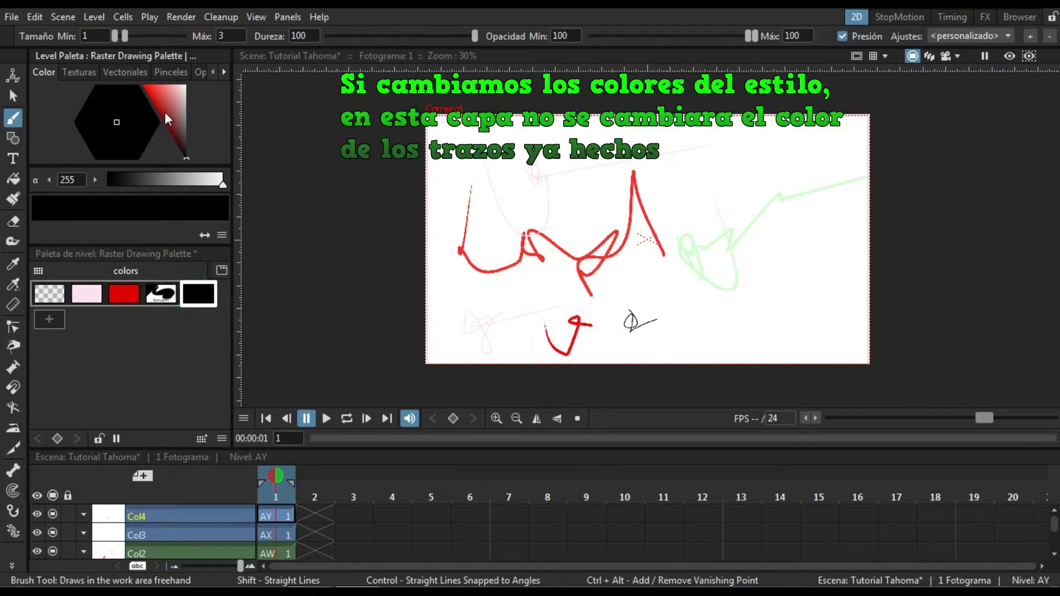
{"action": "left_click_drag", "start_coordinate": [165, 112], "coordinate": [168, 100]}
{"action": "left_click", "coordinate": [111, 158]}
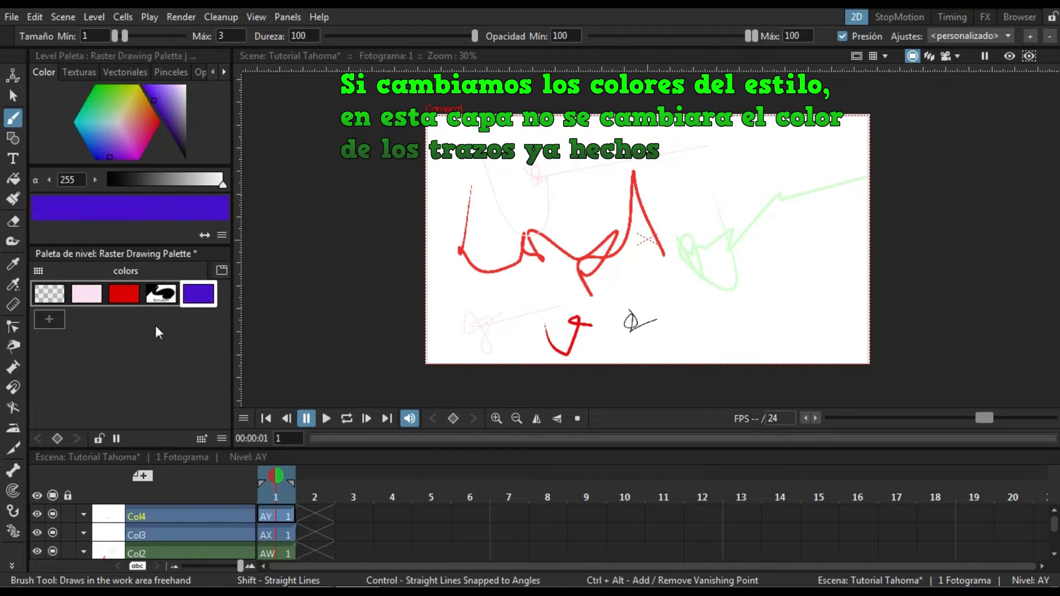
- Draw a freehand stroke on Col3 with the blue-violet style, and change that style's colour to white
{"action": "left_click", "coordinate": [142, 536]}
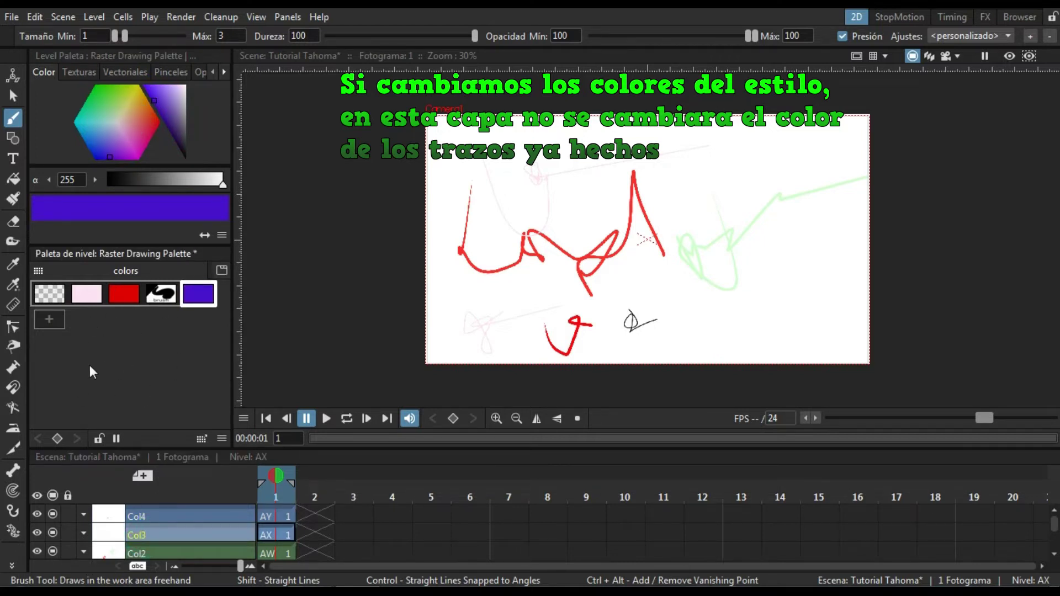
{"action": "left_click_drag", "start_coordinate": [508, 291], "coordinate": [500, 317]}
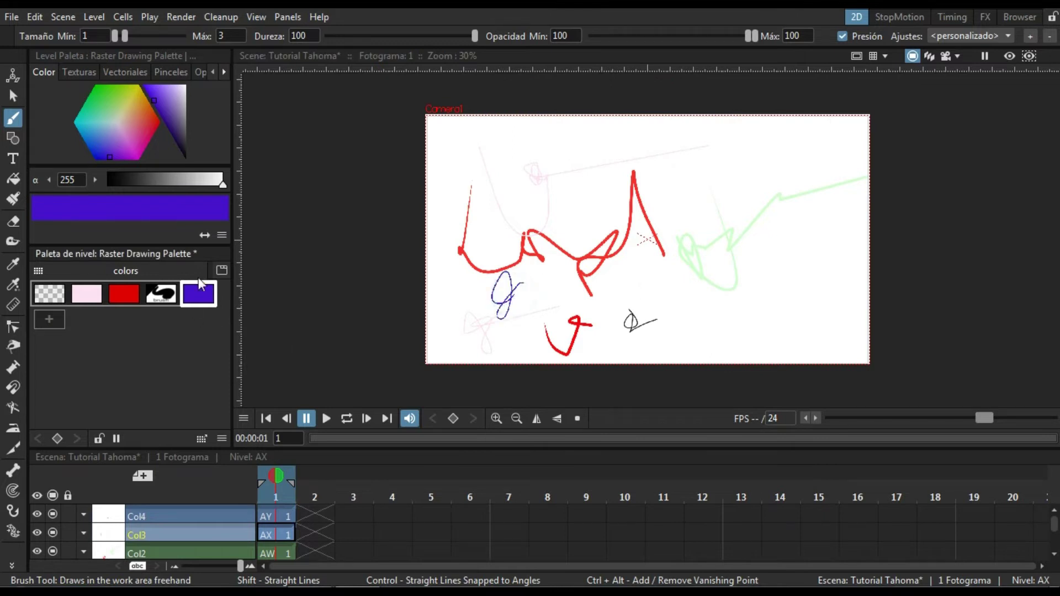
{"action": "left_click", "coordinate": [168, 105]}
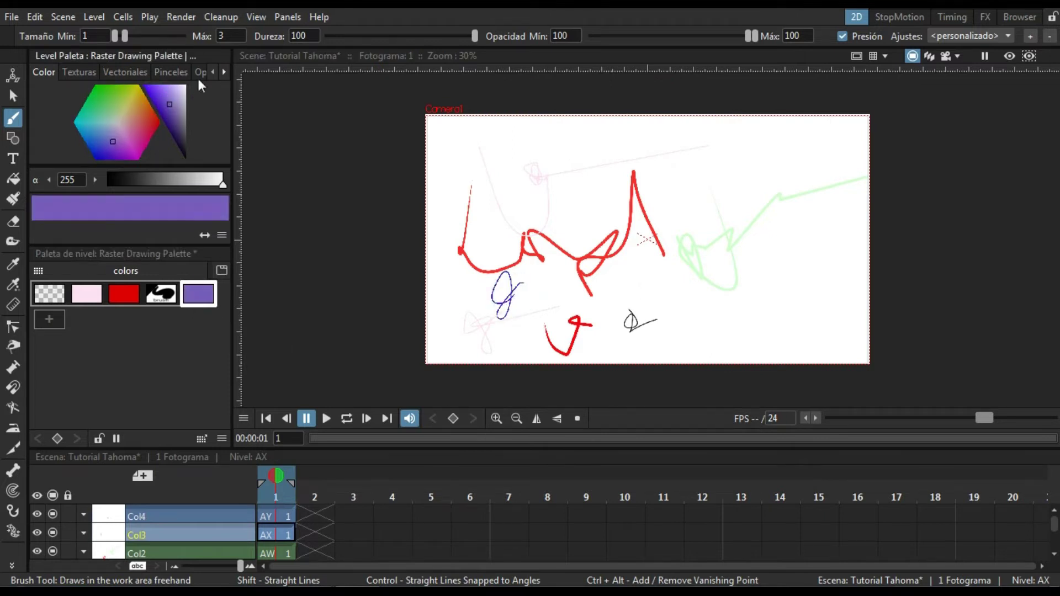
{"action": "left_click", "coordinate": [185, 86]}
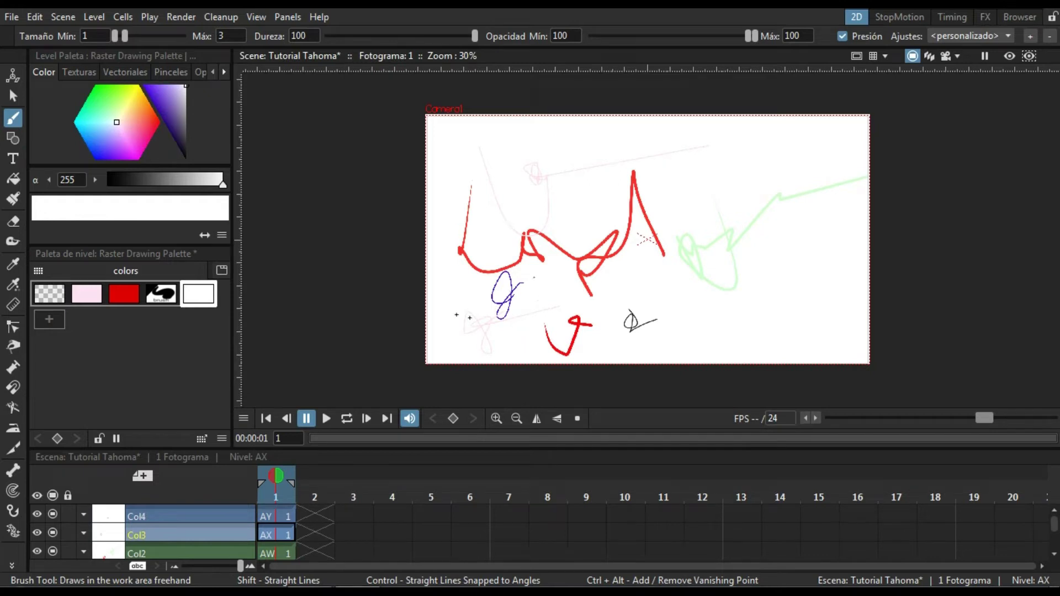
- Draw a freehand stroke on Col2, recolour its style to red and add a second style in pale green
{"action": "scroll", "coordinate": [48, 550], "scroll_direction": "down", "scroll_amount": 2}
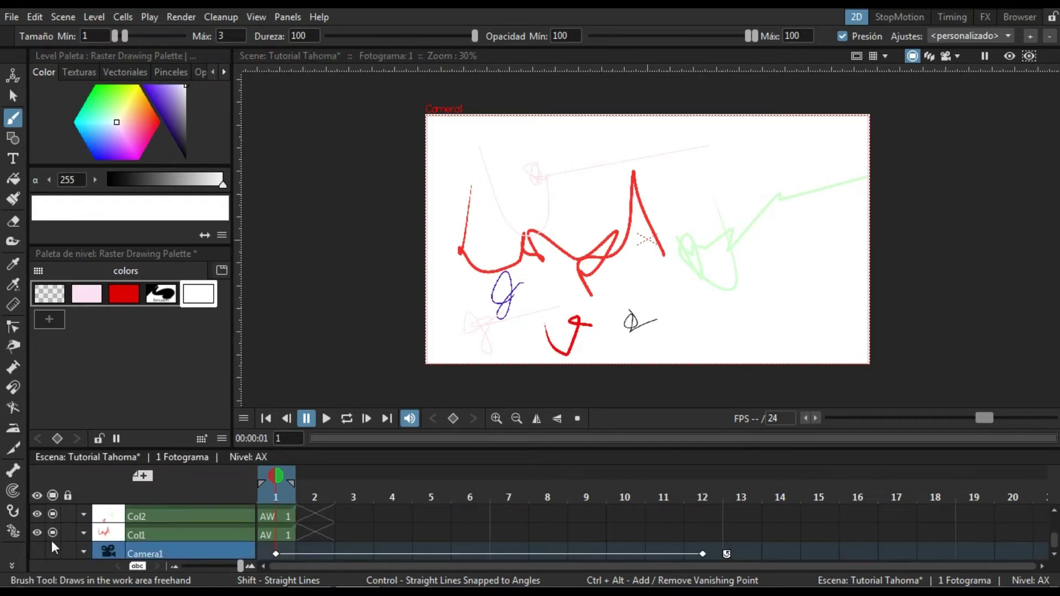
{"action": "left_click", "coordinate": [54, 532]}
{"action": "left_click", "coordinate": [170, 515]}
{"action": "mouse_move", "coordinate": [544, 325]}
{"action": "left_mouse_down"}
{"action": "mouse_move", "coordinate": [569, 353]}
{"action": "mouse_move", "coordinate": [592, 326]}
{"action": "left_mouse_up"}
{"action": "mouse_move", "coordinate": [174, 114]}
{"action": "left_mouse_down"}
{"action": "mouse_move", "coordinate": [143, 88]}
{"action": "mouse_move", "coordinate": [102, 102]}
{"action": "mouse_move", "coordinate": [167, 153]}
{"action": "left_mouse_up"}
{"action": "left_click", "coordinate": [123, 293]}
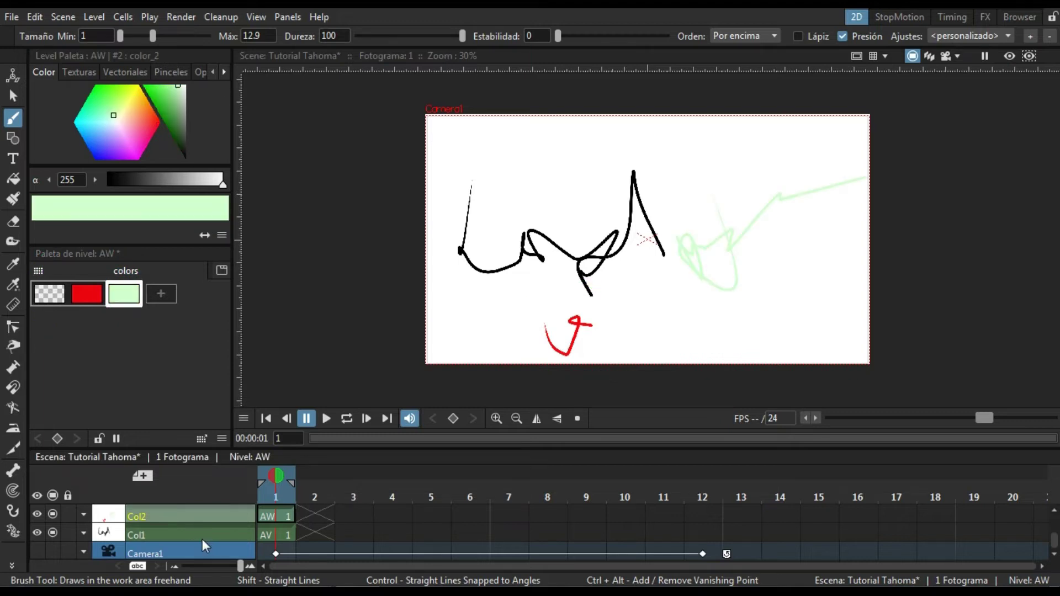
- Compare the separate level palettes of Col1 and Col2, and recolour Col1's black style to red
{"action": "left_click", "coordinate": [202, 536]}
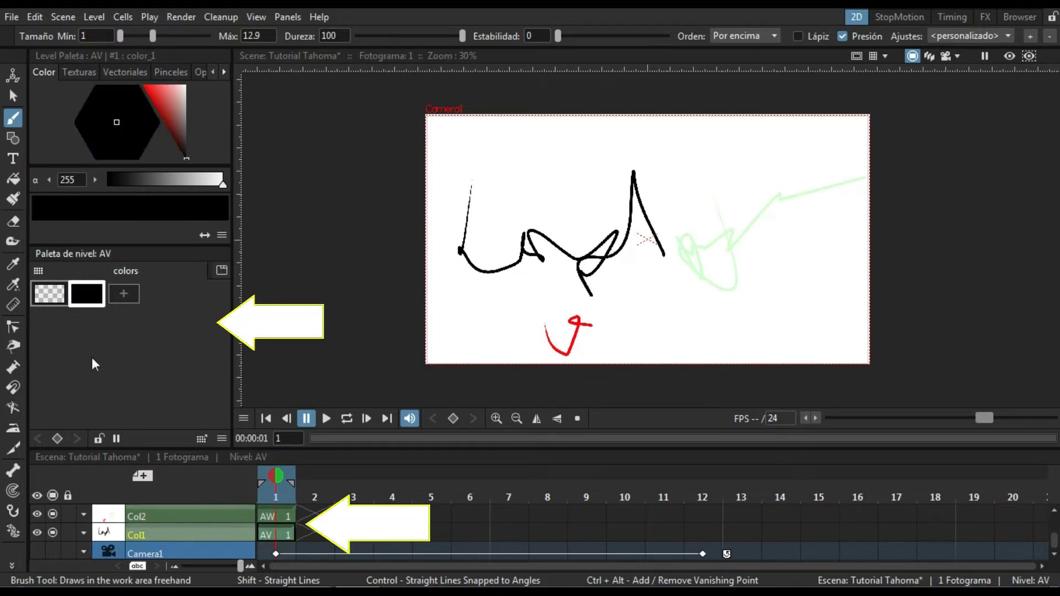
{"action": "left_click", "coordinate": [151, 519]}
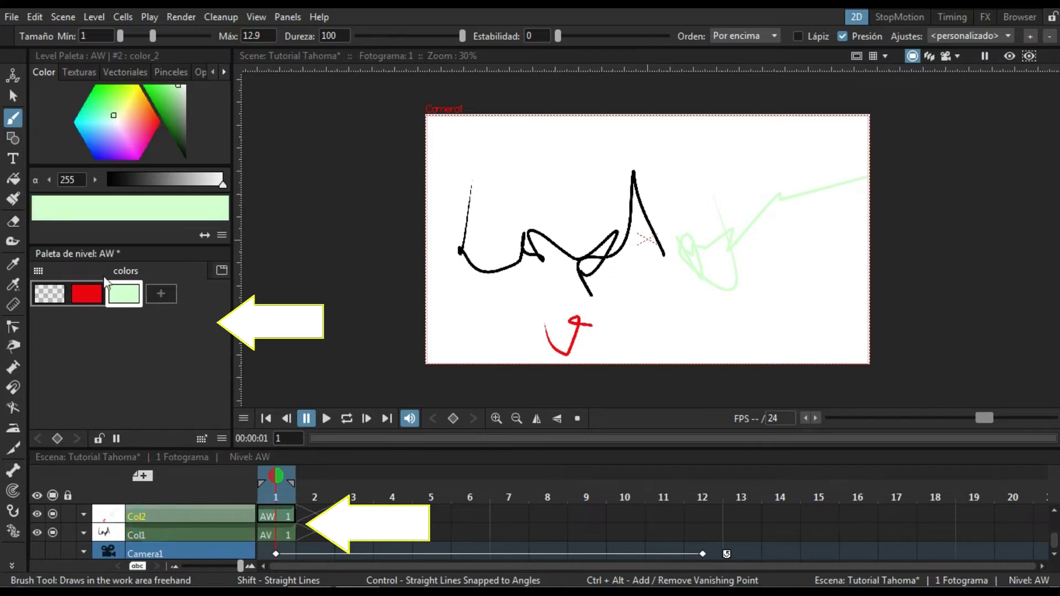
{"action": "left_click", "coordinate": [144, 531]}
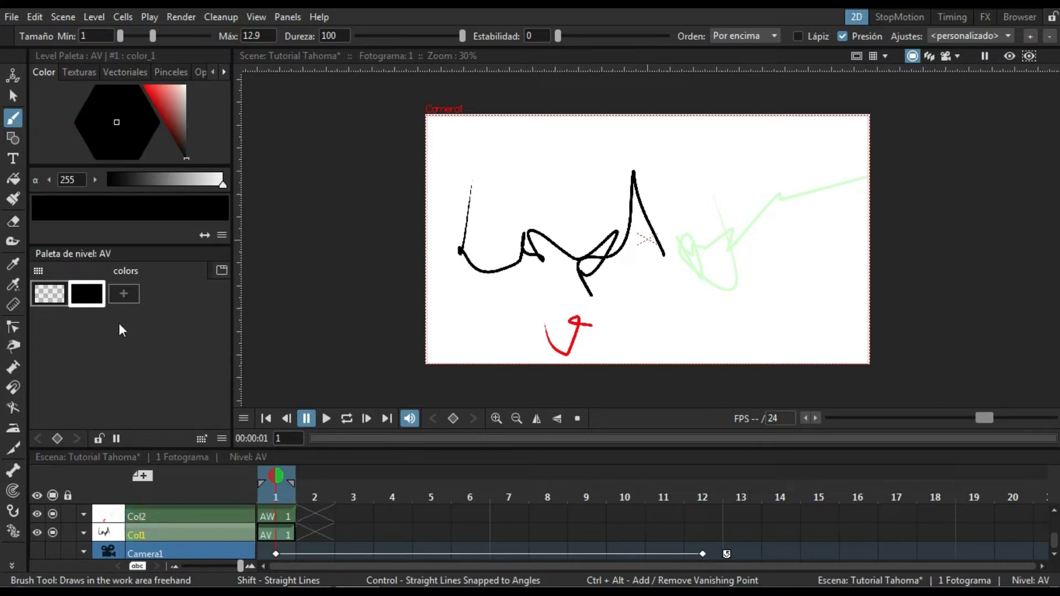
{"action": "left_click_drag", "start_coordinate": [167, 98], "coordinate": [153, 83]}
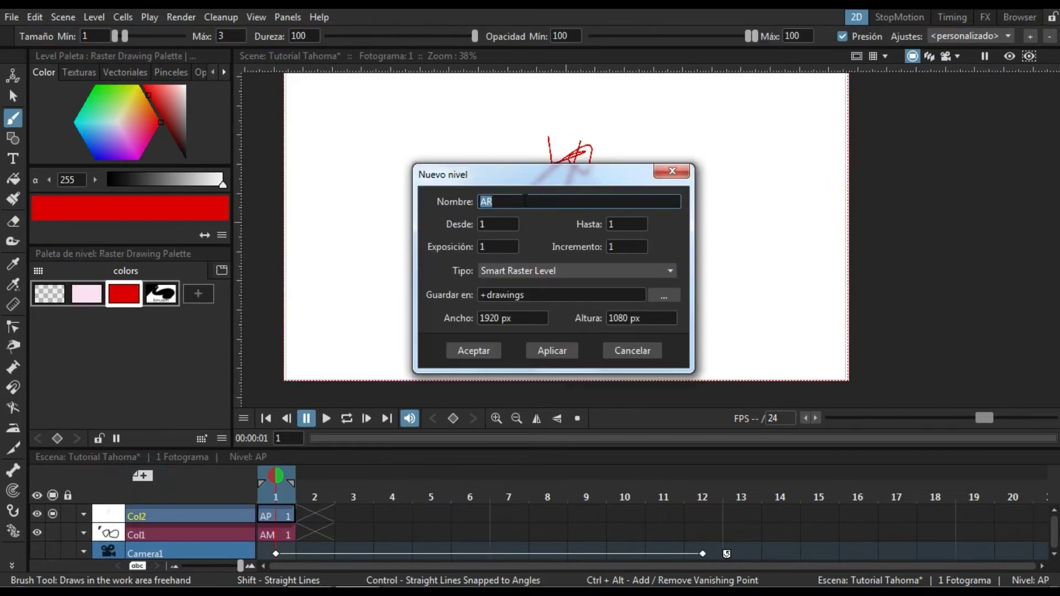
- Create the Smart Raster level AR with drawings 1 to 14, exposure 1 and increment 1
{"action": "left_click", "coordinate": [533, 202]}
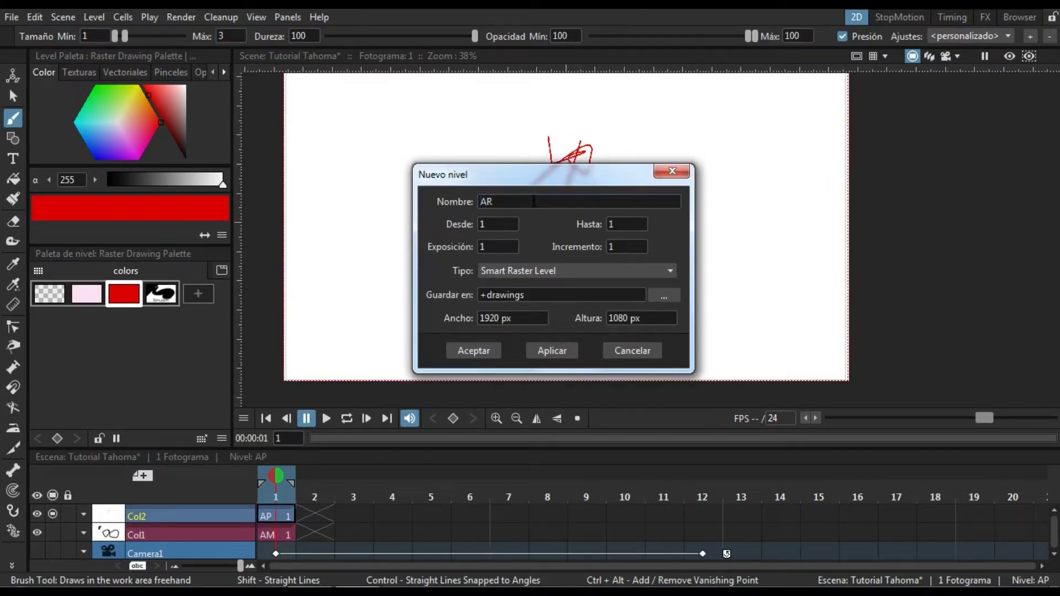
{"action": "left_click", "coordinate": [496, 224]}
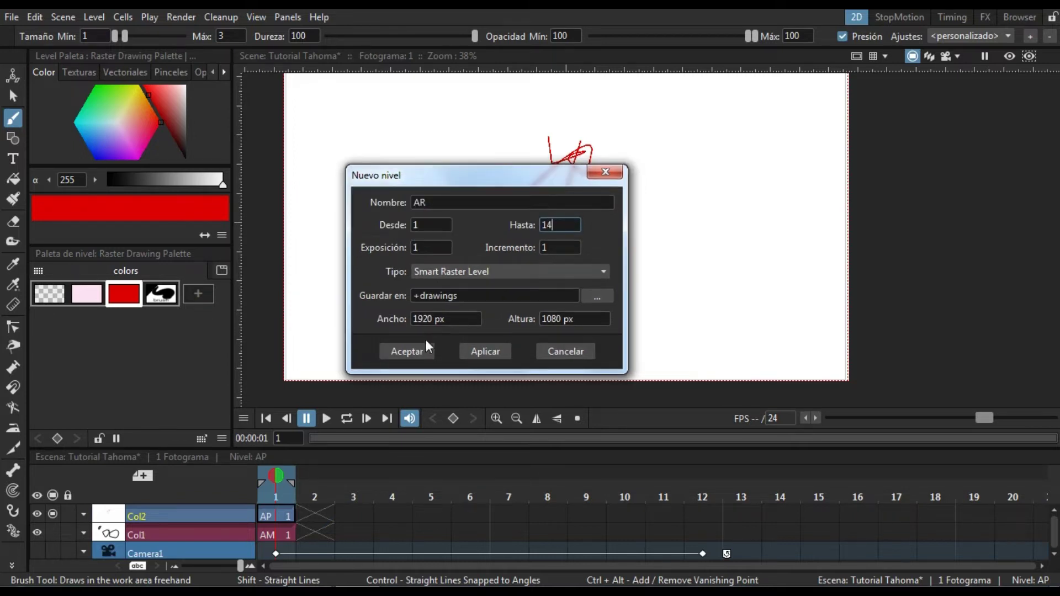
{"action": "left_click", "coordinate": [480, 351]}
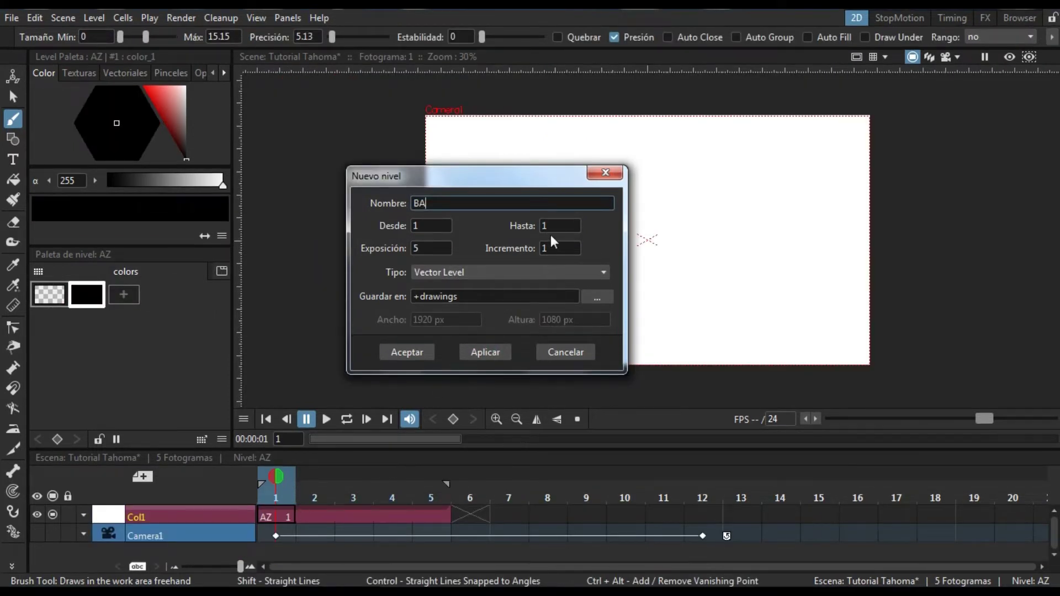
- Create vector levels BA and BB, both with range 1 to 10 and exposure 5, using increment 2 for BB
{"action": "left_click", "coordinate": [552, 228]}
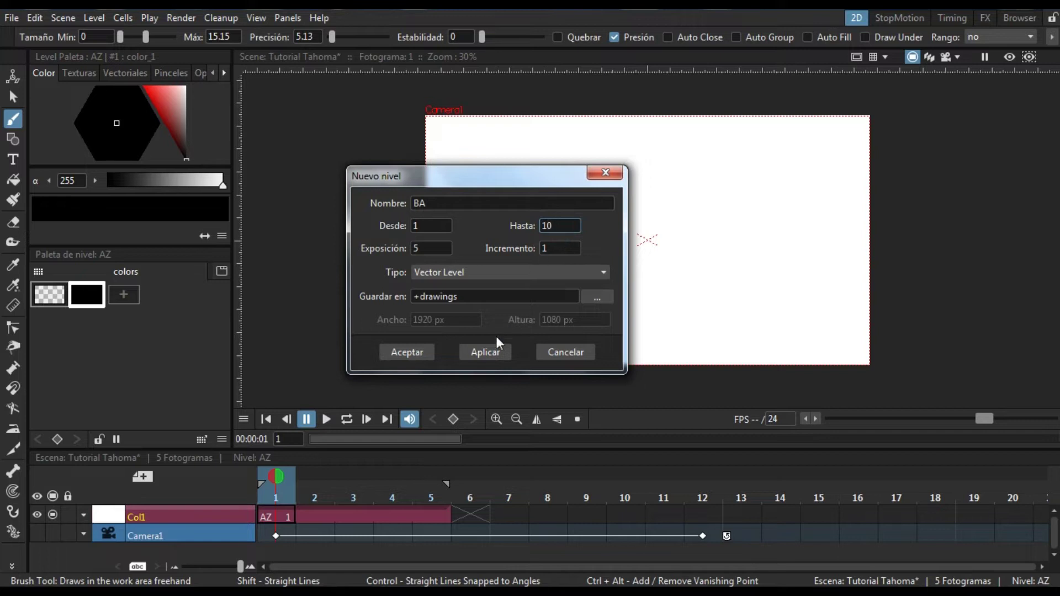
{"action": "left_click", "coordinate": [486, 351]}
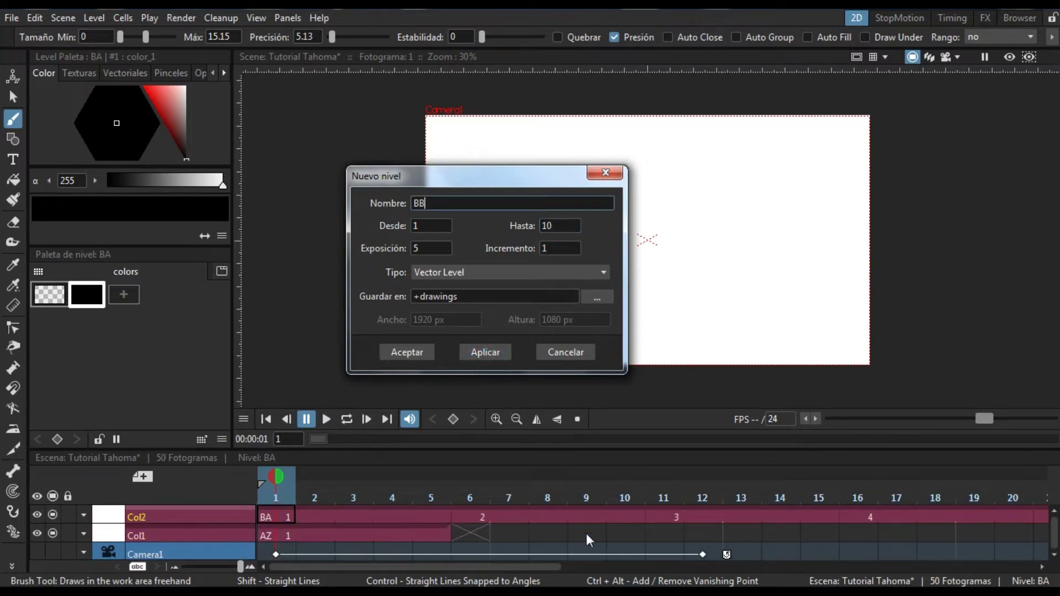
{"action": "key", "text": "BackSpace"}
{"action": "type", "text": "2"}
{"action": "left_click", "coordinate": [478, 356]}
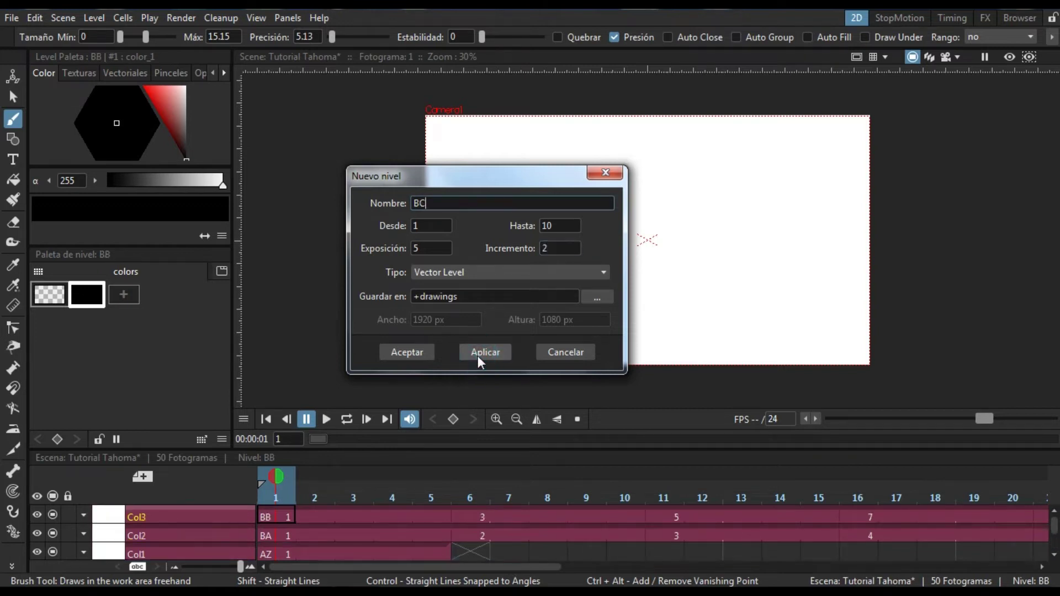
{"action": "left_click", "coordinate": [558, 350]}
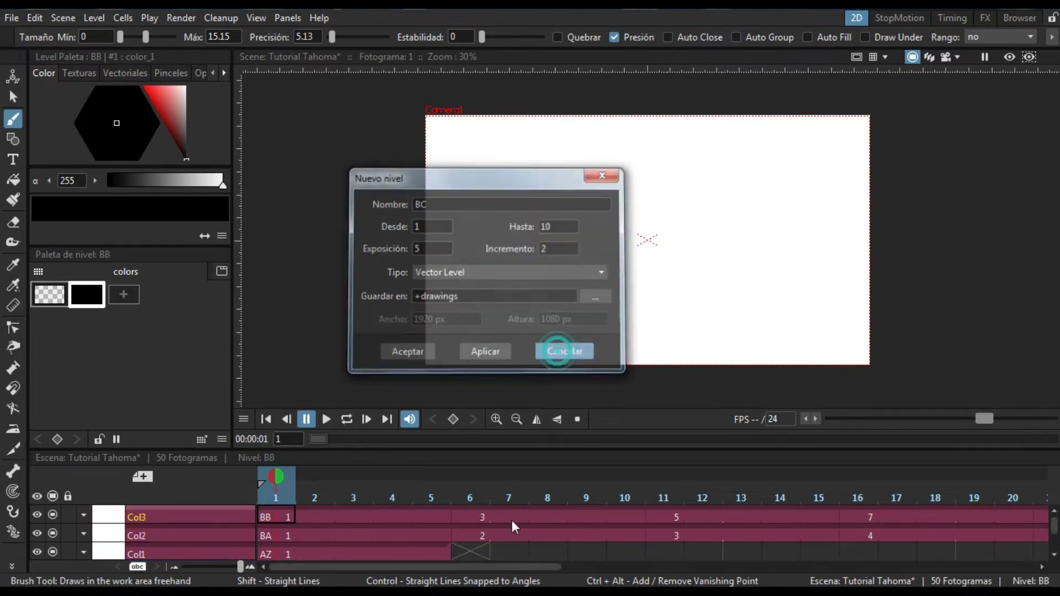
{"action": "left_click_drag", "start_coordinate": [513, 568], "coordinate": [607, 572]}
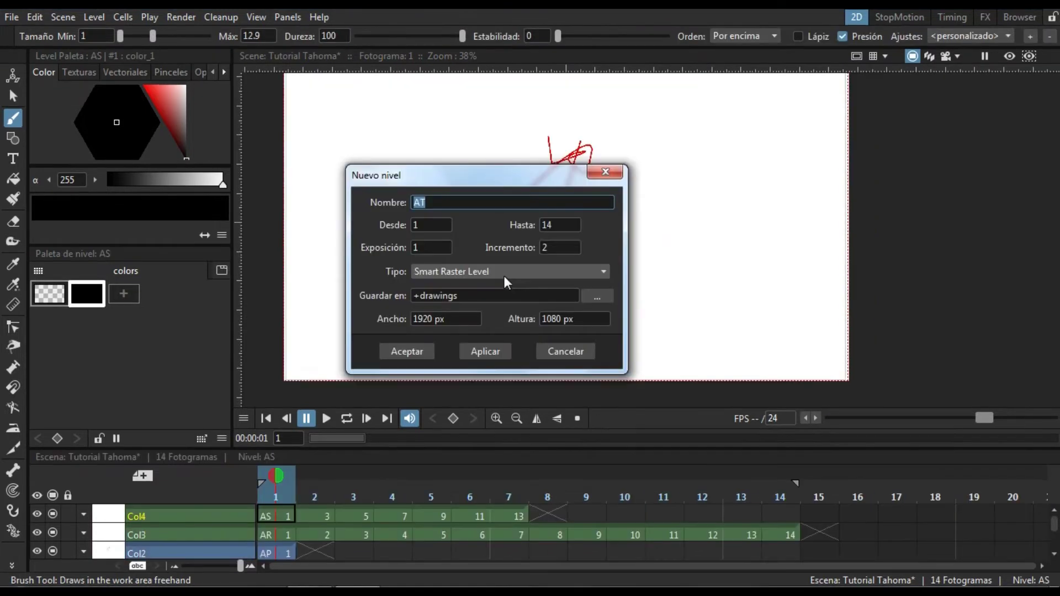
- Compare the fields available for Vector Level, Smart Raster Level and Nivel de imagen in the new level settings
{"action": "left_click", "coordinate": [504, 272]}
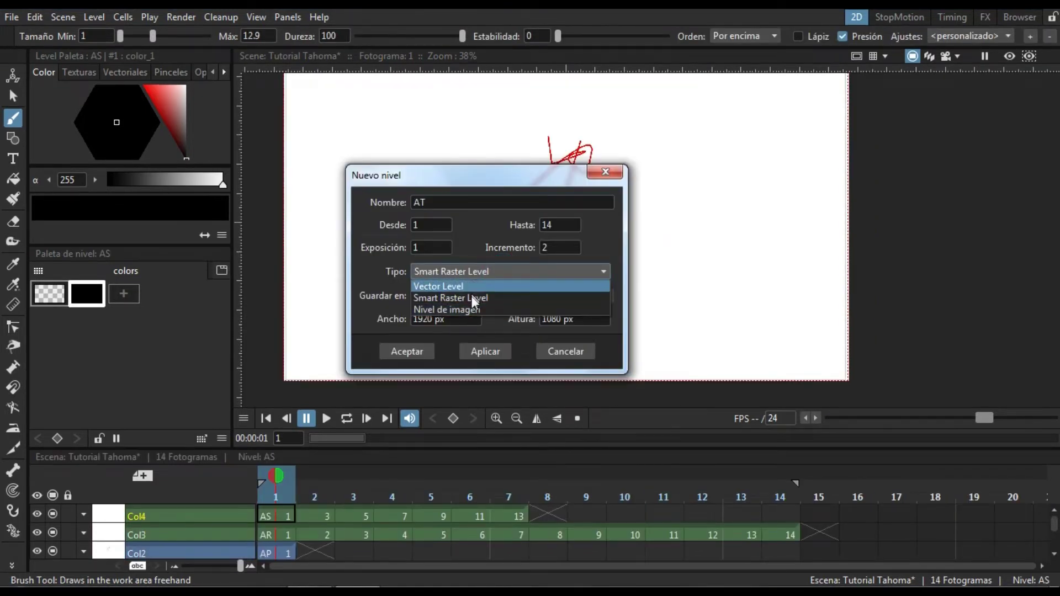
{"action": "left_click", "coordinate": [469, 286]}
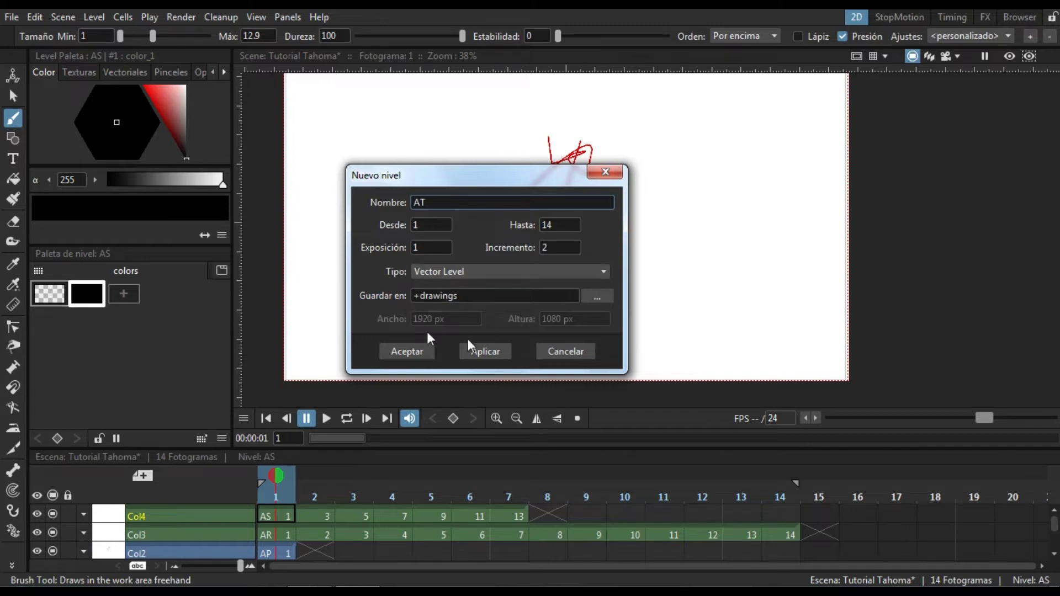
{"action": "left_click", "coordinate": [462, 275]}
{"action": "left_click", "coordinate": [466, 298]}
{"action": "left_click", "coordinate": [473, 270]}
{"action": "left_click", "coordinate": [461, 311]}
{"action": "left_click", "coordinate": [482, 268]}
{"action": "left_click", "coordinate": [480, 283]}
{"action": "left_click", "coordinate": [493, 271]}
{"action": "left_click", "coordinate": [491, 299]}
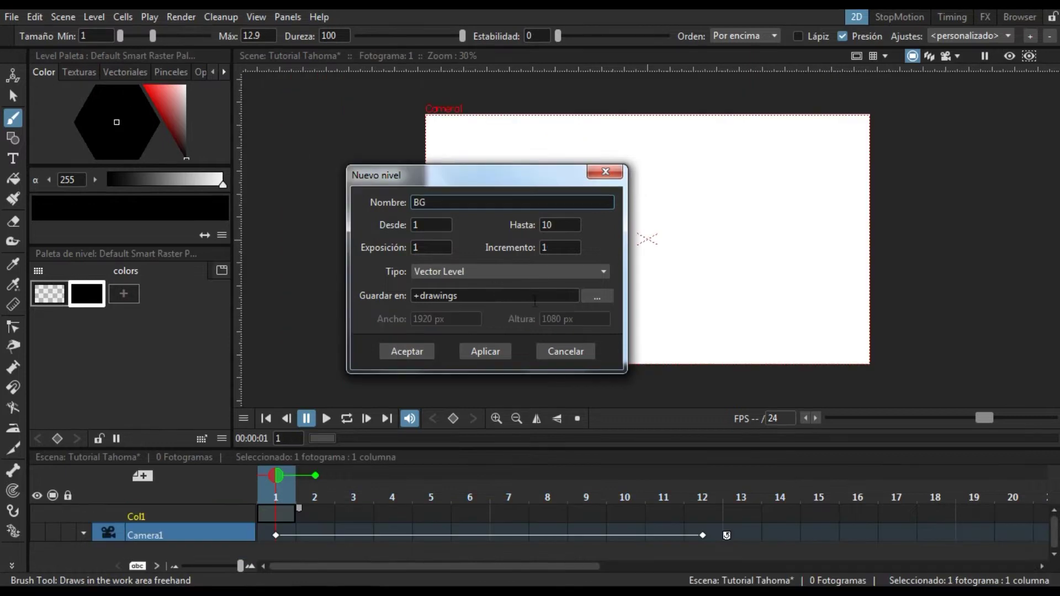
- Create two vector levels, BG and BH, each with drawings 1 to 10, exposure 1 and increment 1
{"action": "left_click", "coordinate": [487, 350]}
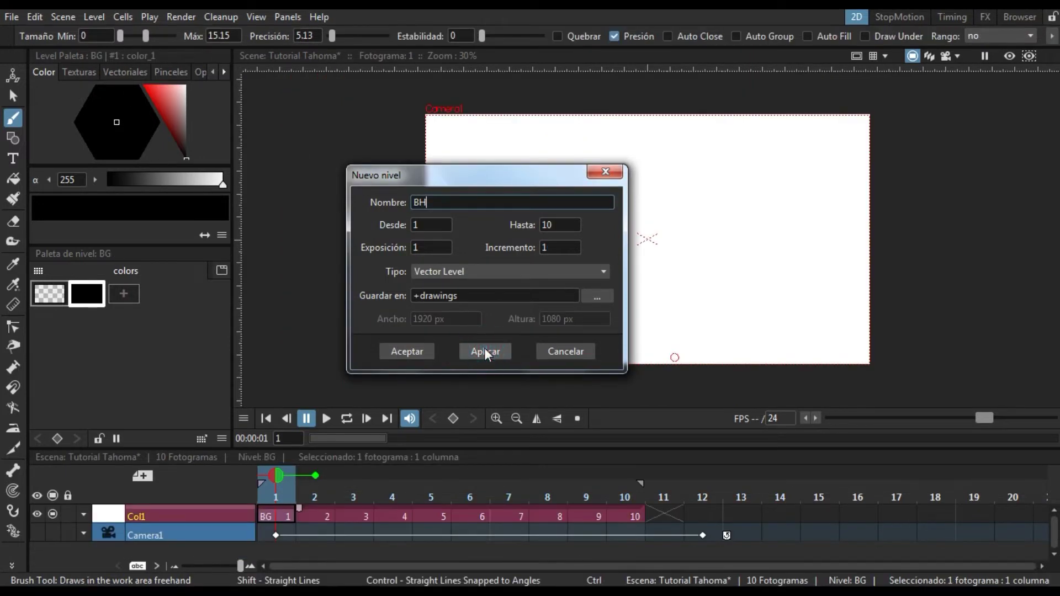
{"action": "left_click", "coordinate": [402, 353]}
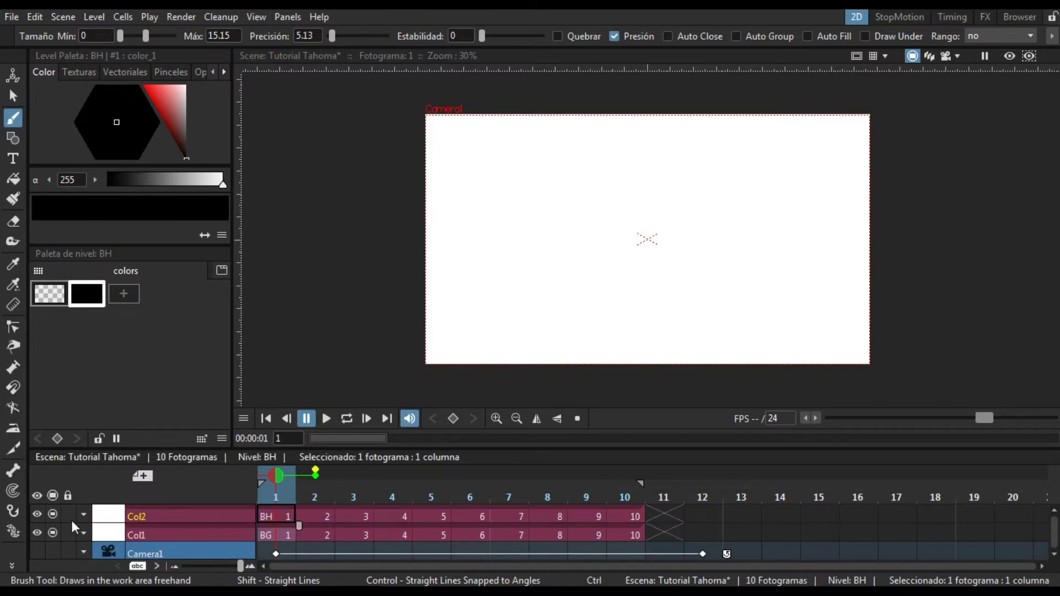
- Lock and unlock Col2, and draw a freehand black stroke on its first frame
{"action": "left_click", "coordinate": [67, 515]}
{"action": "left_click", "coordinate": [68, 516]}
{"action": "left_click_drag", "start_coordinate": [670, 239], "coordinate": [595, 257]}
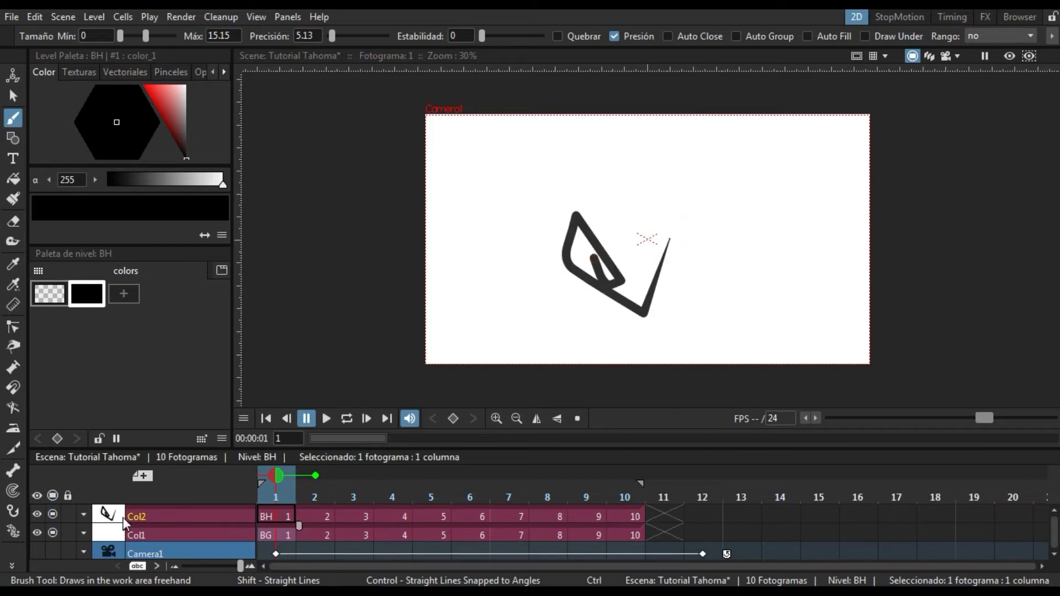
- Try Col2's lock and its two visibility switches, returning each to its original state
{"action": "left_click", "coordinate": [68, 516]}
{"action": "left_click", "coordinate": [52, 514]}
{"action": "left_click", "coordinate": [52, 514]}
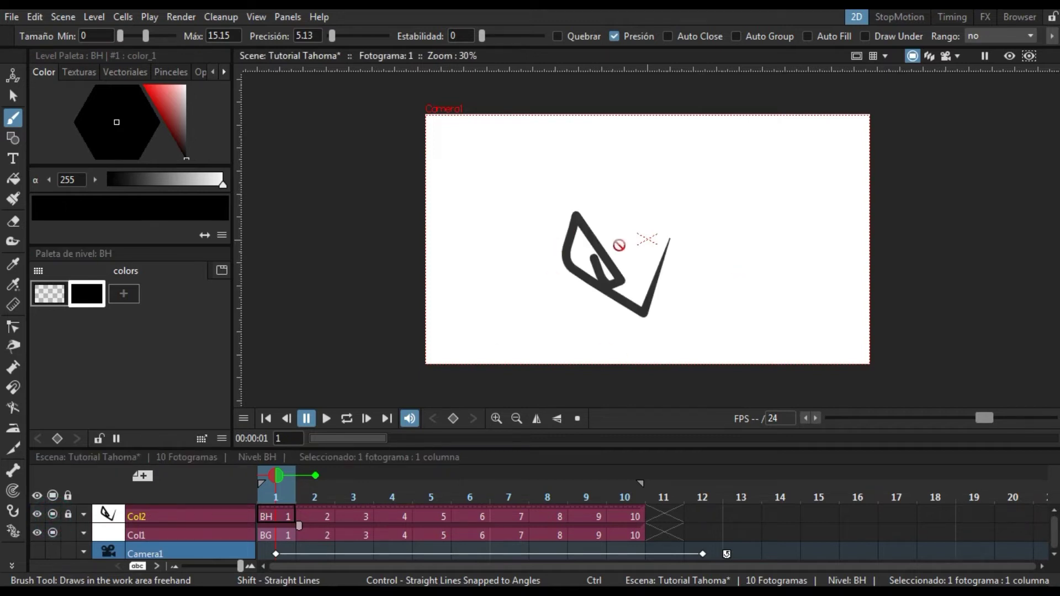
{"action": "left_click", "coordinate": [37, 514]}
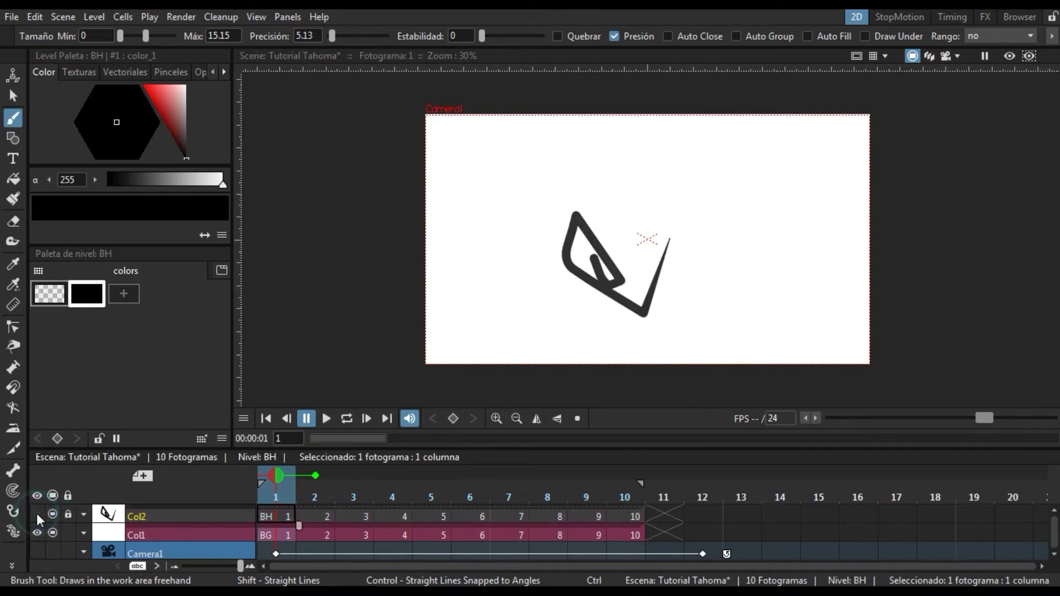
{"action": "left_click", "coordinate": [37, 515]}
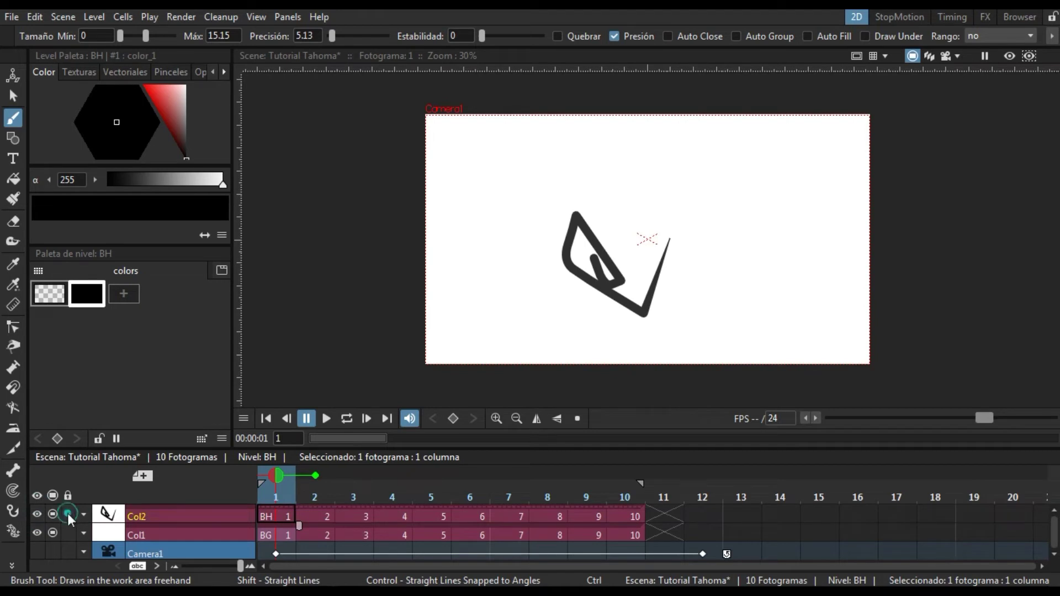
- Examine the opacity and filter options of Col2
{"action": "left_click", "coordinate": [83, 514]}
{"action": "left_click_drag", "start_coordinate": [198, 535], "coordinate": [221, 533]}
{"action": "left_click", "coordinate": [175, 550]}
{"action": "left_click", "coordinate": [179, 499]}
{"action": "left_click", "coordinate": [173, 543]}
{"action": "left_click", "coordinate": [155, 518]}
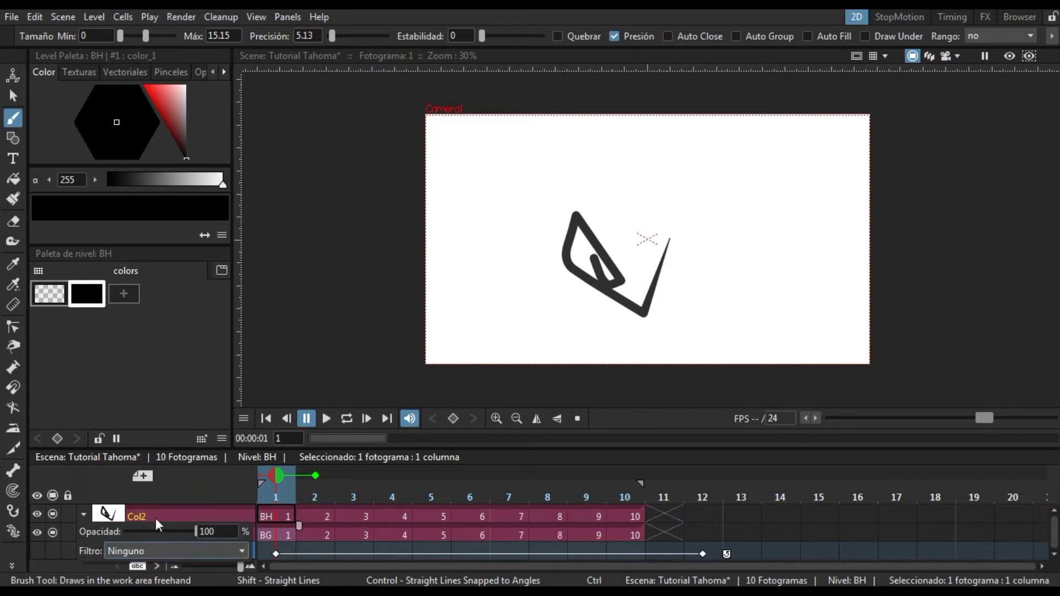
- Publish a note reading "rf" in the timeline
{"action": "left_click", "coordinate": [137, 566]}
{"action": "type", "text": "rf"}
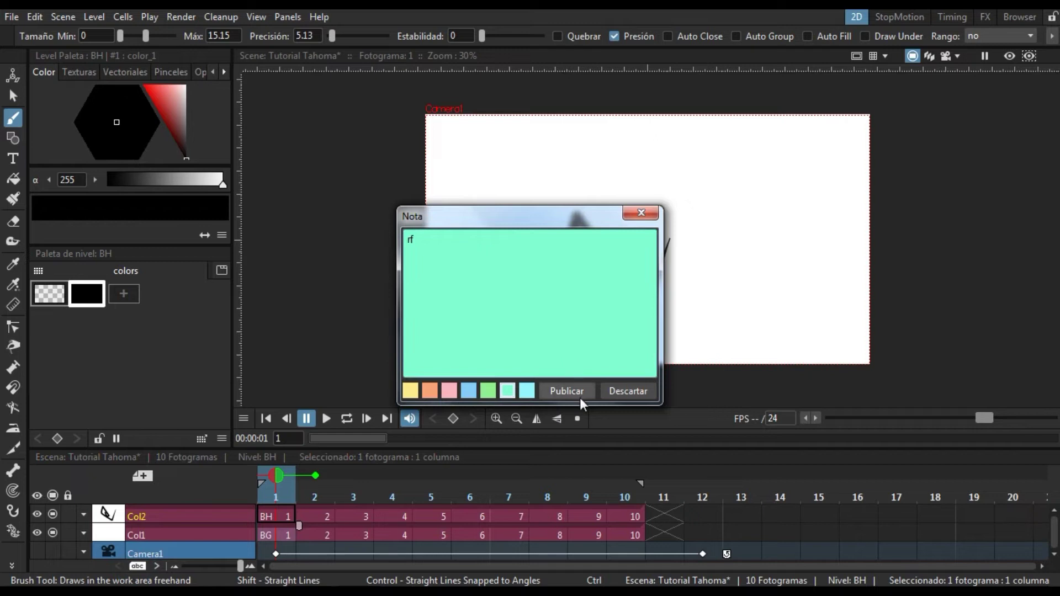
{"action": "left_click", "coordinate": [578, 395]}
- Move to frame 2 of Col2 and turn the onion skin for frames 1 and 3 off and back on
{"action": "left_click_drag", "start_coordinate": [298, 505], "coordinate": [304, 509]}
{"action": "left_click", "coordinate": [311, 488]}
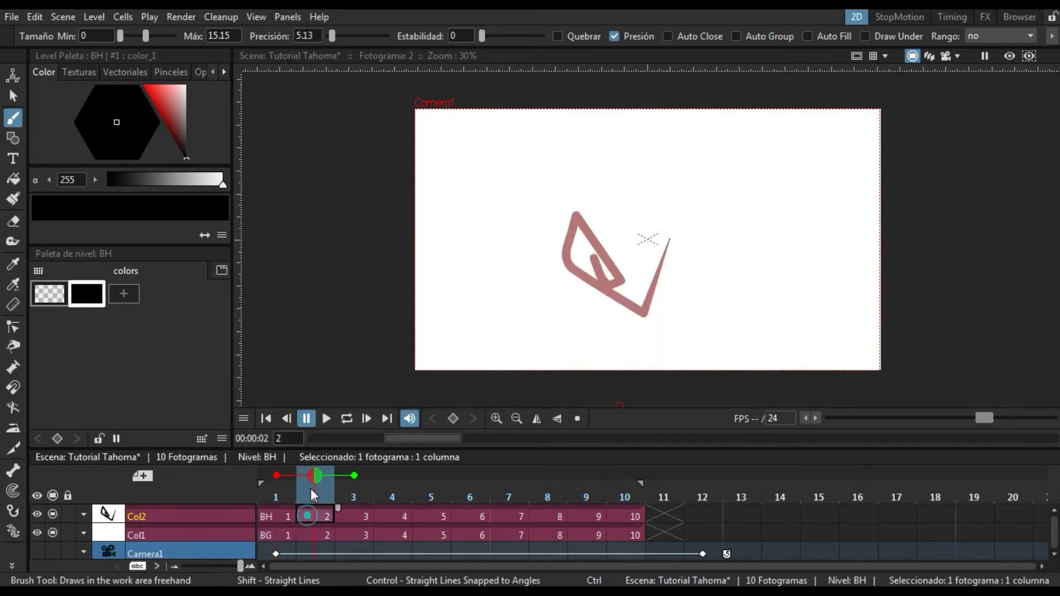
{"action": "left_click", "coordinate": [277, 476]}
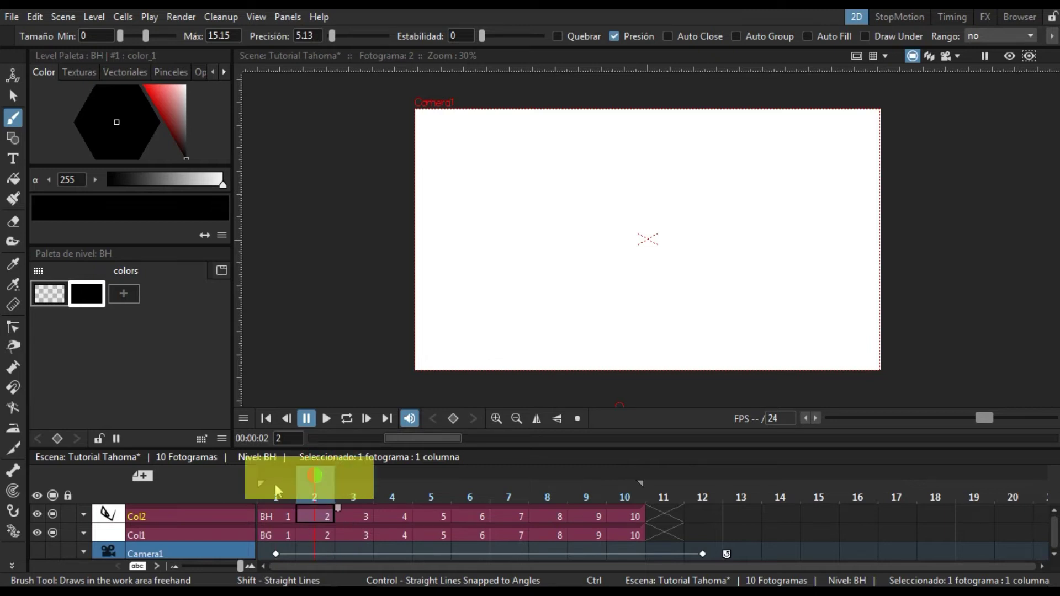
{"action": "left_click", "coordinate": [287, 478]}
{"action": "left_click", "coordinate": [356, 477]}
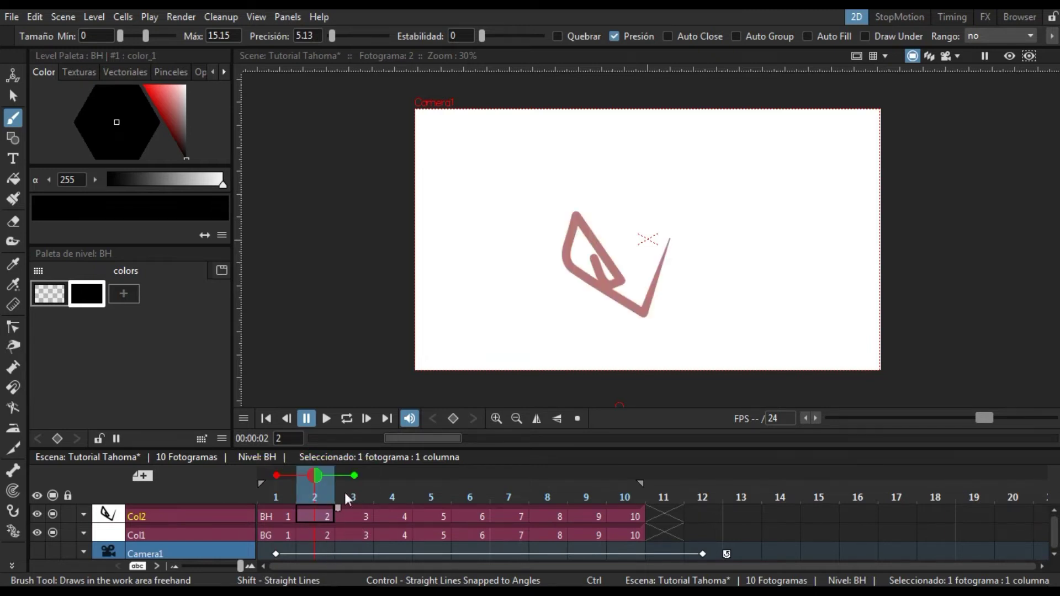
- Draw freehand black strokes on frames 2 and 3 of Col2
{"action": "left_click_drag", "start_coordinate": [595, 271], "coordinate": [618, 276]}
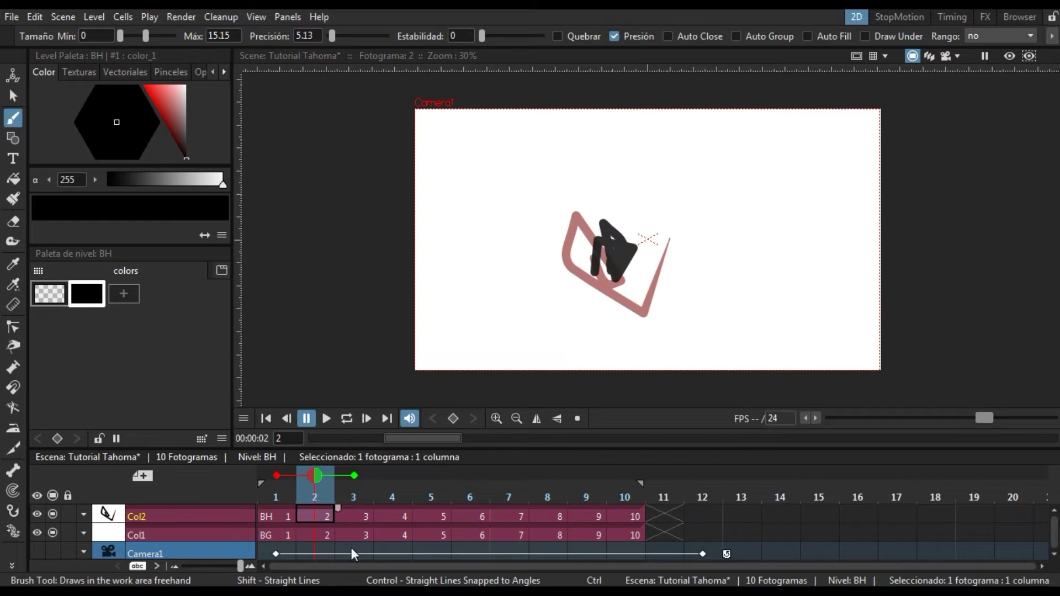
{"action": "left_click", "coordinate": [361, 519]}
{"action": "left_click_drag", "start_coordinate": [649, 239], "coordinate": [642, 269]}
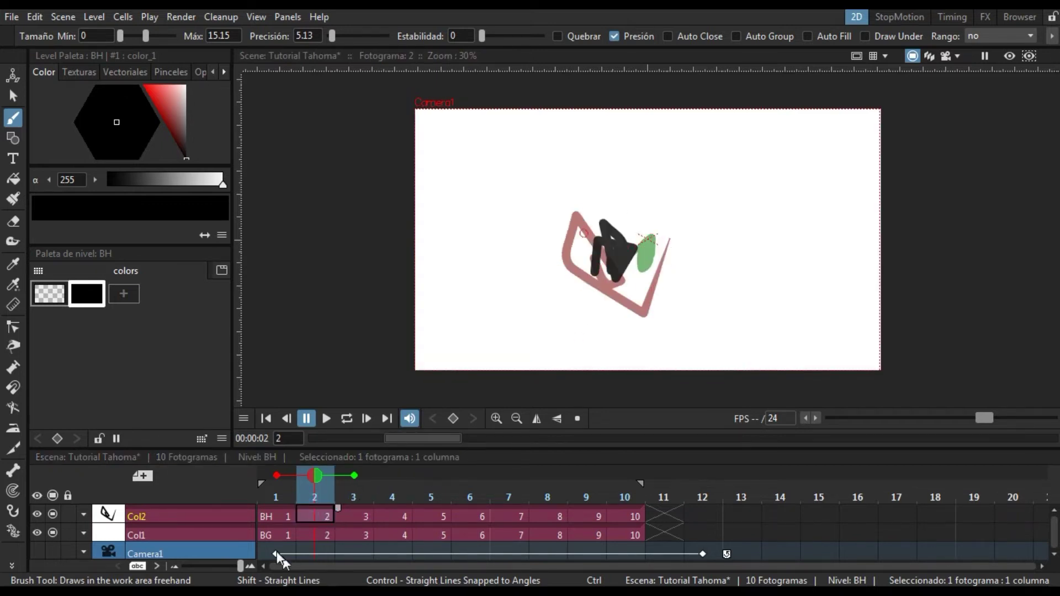
- Set a fixed onion skin marker on frame 3 and check it from several Col2 frames, ending on frame 2
{"action": "left_click", "coordinate": [272, 517]}
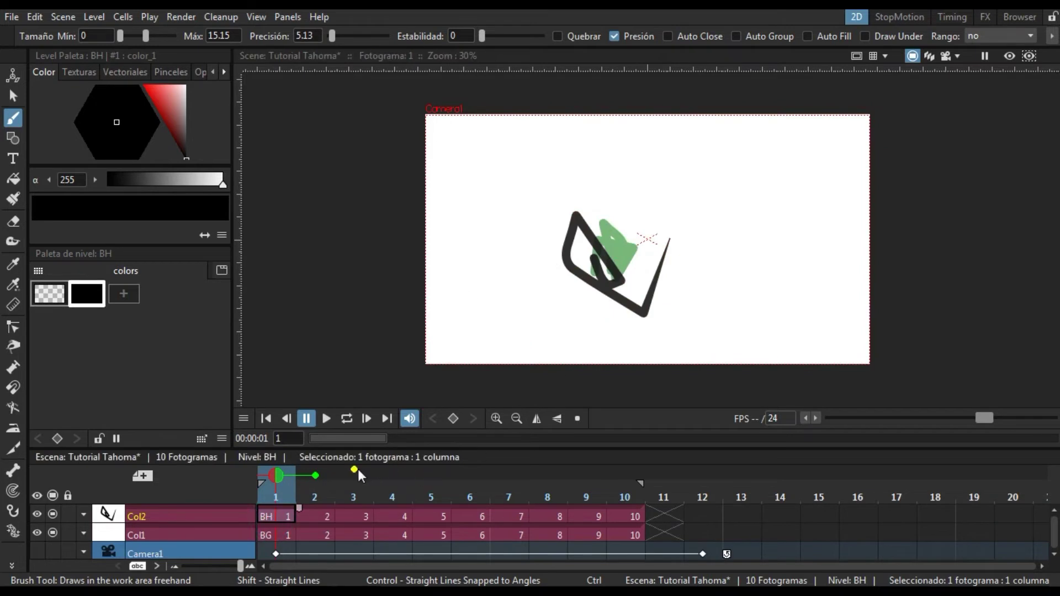
{"action": "left_click", "coordinate": [355, 469]}
{"action": "left_click", "coordinate": [452, 520]}
{"action": "left_click", "coordinate": [517, 518]}
{"action": "left_click", "coordinate": [574, 516]}
{"action": "left_click", "coordinate": [479, 513]}
{"action": "left_click", "coordinate": [318, 517]}
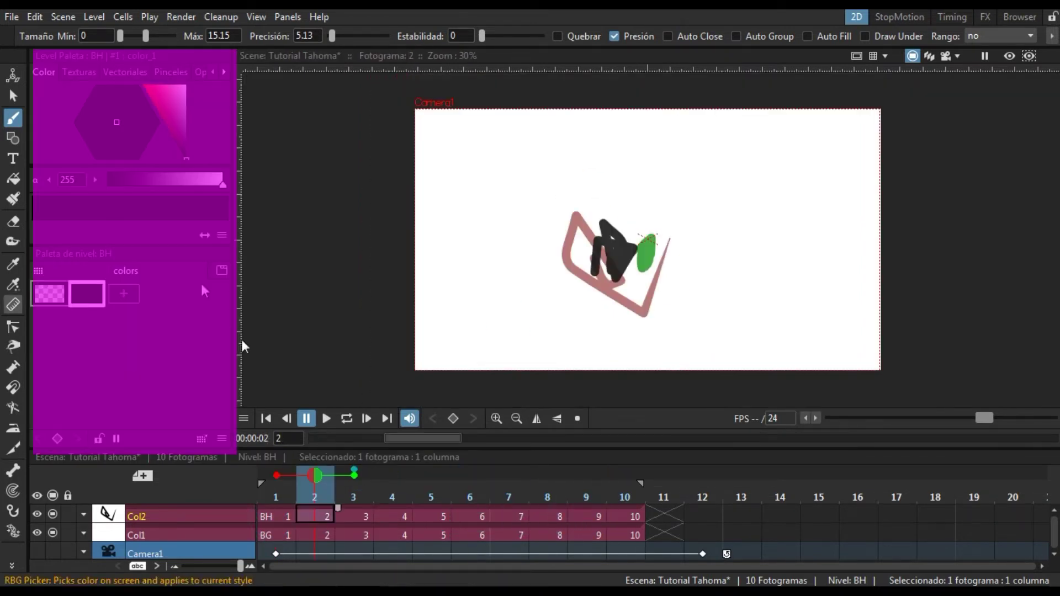
- Add two new styles to level BH's palette, coloured pale pink and dark purple
{"action": "left_click", "coordinate": [123, 296]}
{"action": "left_click_drag", "start_coordinate": [183, 106], "coordinate": [170, 91]}
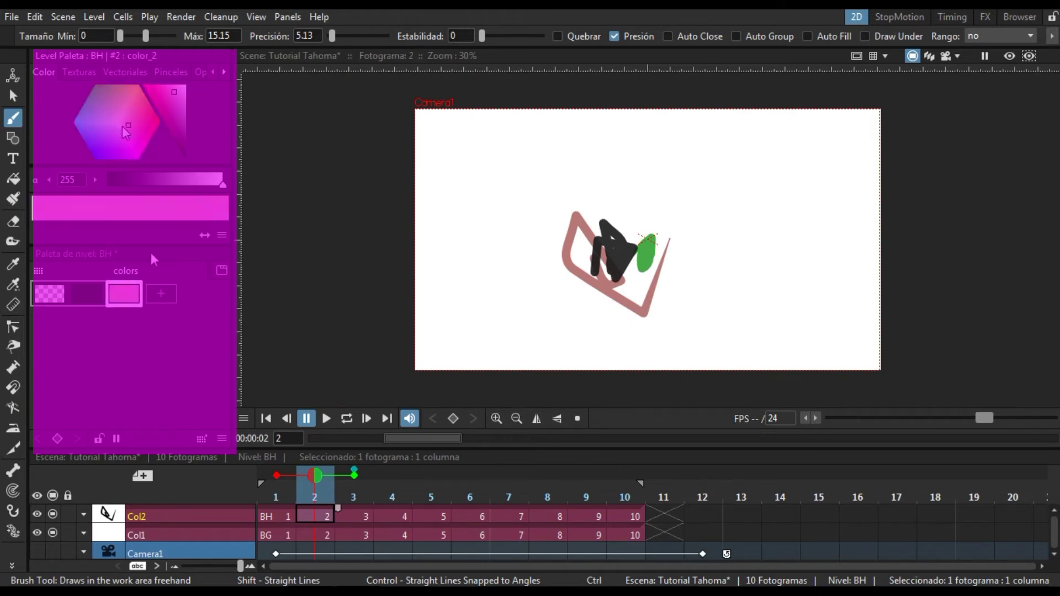
{"action": "left_click", "coordinate": [161, 293]}
{"action": "left_click", "coordinate": [172, 104]}
{"action": "mouse_move", "coordinate": [181, 135]}
{"action": "left_mouse_down"}
{"action": "mouse_move", "coordinate": [191, 157]}
{"action": "mouse_move", "coordinate": [174, 130]}
{"action": "left_mouse_up"}
- Draw a freehand loop on frame 2 of Col2 with the dark purple style and shift that style towards violet
{"action": "mouse_move", "coordinate": [525, 178]}
{"action": "left_mouse_down"}
{"action": "mouse_move", "coordinate": [530, 245]}
{"action": "mouse_move", "coordinate": [526, 153]}
{"action": "mouse_move", "coordinate": [492, 233]}
{"action": "left_mouse_up"}
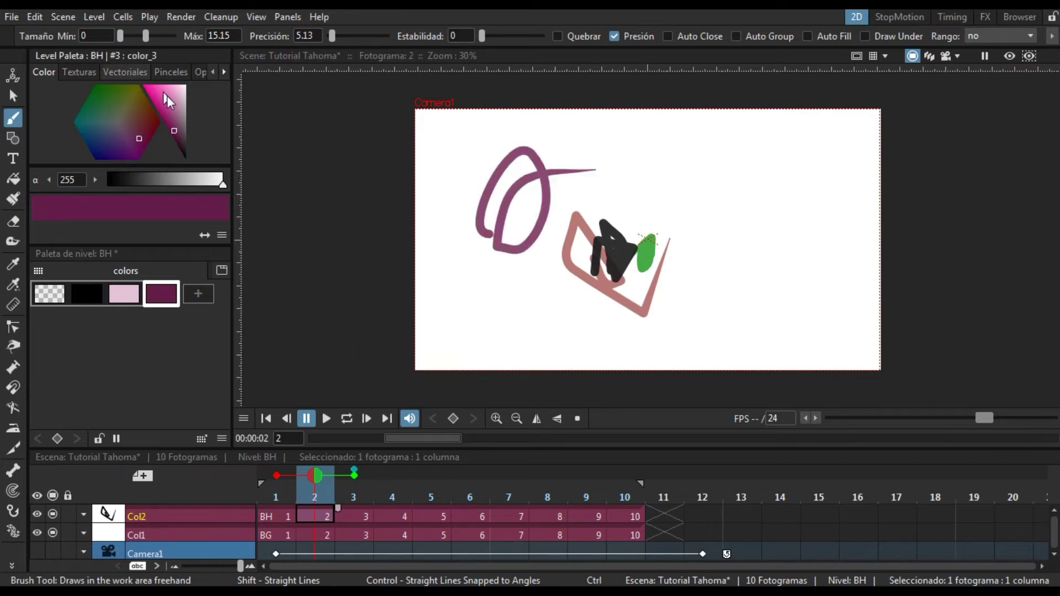
{"action": "mouse_move", "coordinate": [119, 133]}
{"action": "left_mouse_down"}
{"action": "mouse_move", "coordinate": [85, 121]}
{"action": "mouse_move", "coordinate": [101, 91]}
{"action": "mouse_move", "coordinate": [115, 185]}
{"action": "mouse_move", "coordinate": [130, 141]}
{"action": "left_mouse_up"}
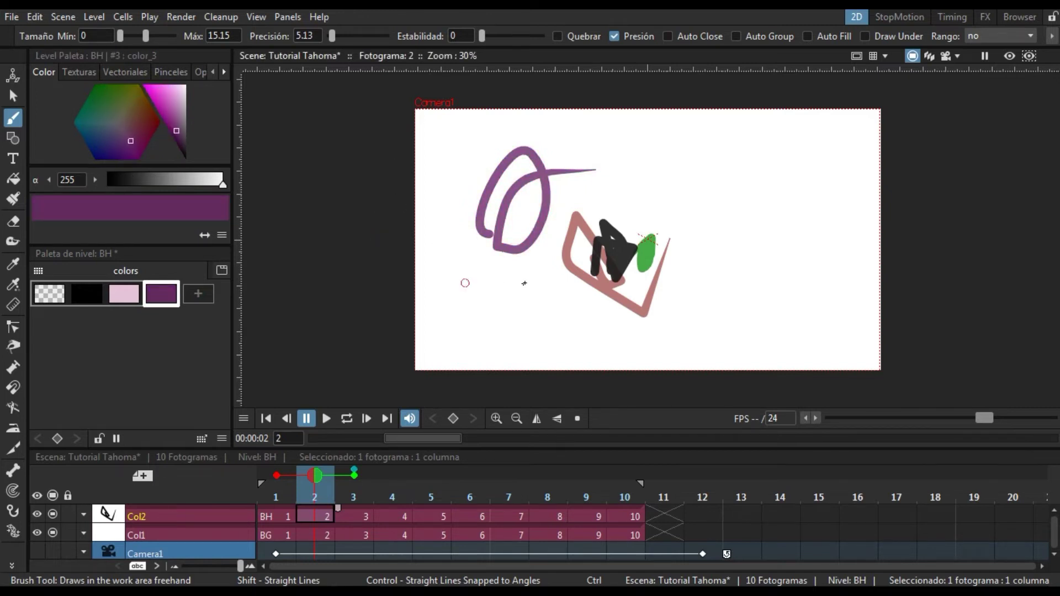
- Draw a short freehand stroke on frame 3 of Col2 and recolour its style to bright magenta
{"action": "left_click", "coordinate": [353, 518]}
{"action": "mouse_move", "coordinate": [473, 285]}
{"action": "left_mouse_down"}
{"action": "mouse_move", "coordinate": [463, 331]}
{"action": "mouse_move", "coordinate": [502, 297]}
{"action": "left_mouse_up"}
{"action": "mouse_move", "coordinate": [158, 117]}
{"action": "left_mouse_down"}
{"action": "mouse_move", "coordinate": [178, 109]}
{"action": "mouse_move", "coordinate": [185, 89]}
{"action": "mouse_move", "coordinate": [146, 90]}
{"action": "left_mouse_up"}
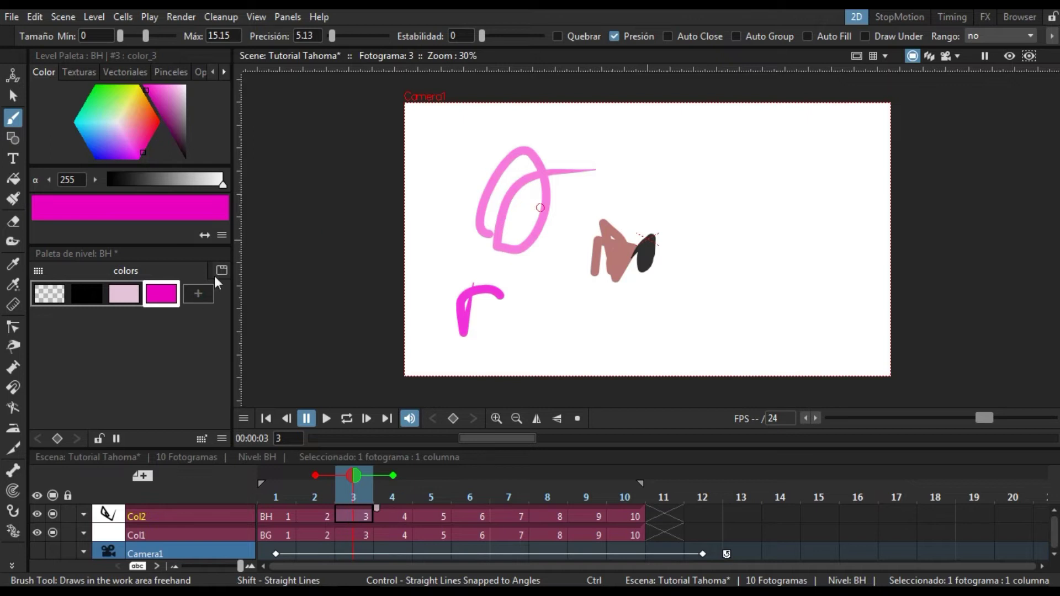
- Examine the texture, vector, brush and option settings available for the magenta style
{"action": "left_click_drag", "start_coordinate": [94, 55], "coordinate": [75, 77]}
{"action": "left_click", "coordinate": [124, 76]}
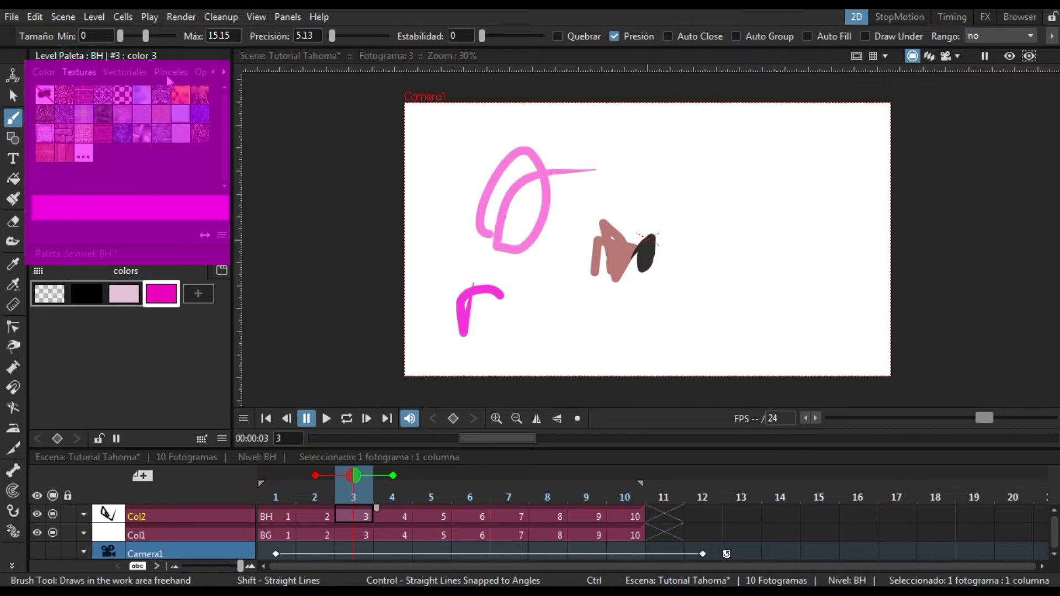
{"action": "scroll", "coordinate": [167, 77], "scroll_direction": "down", "scroll_amount": 1}
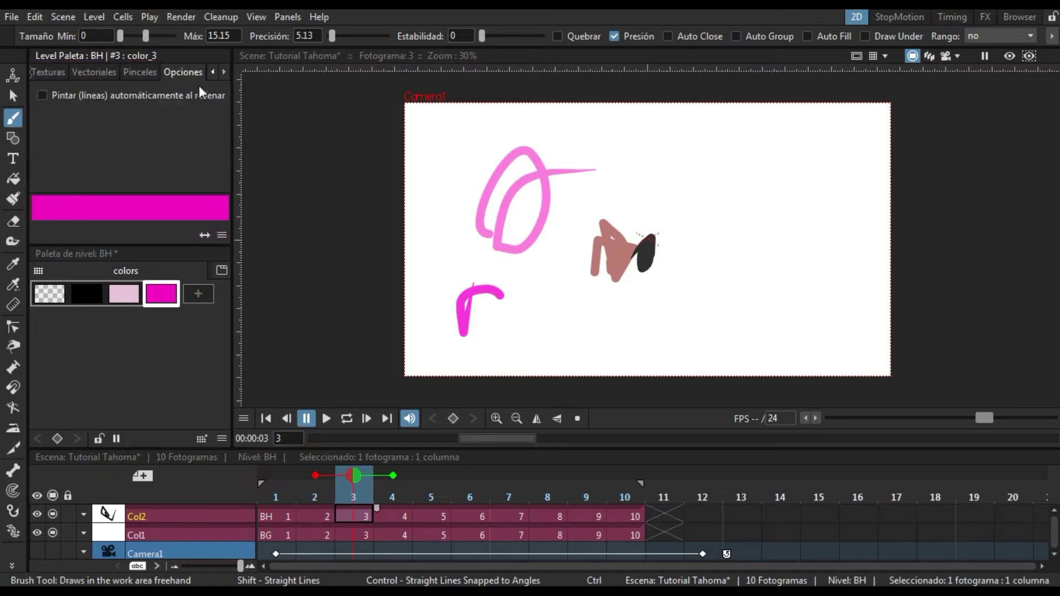
- Try the Selection tool on the frame 3 drawing and return to the Brush tool
{"action": "left_click", "coordinate": [13, 96]}
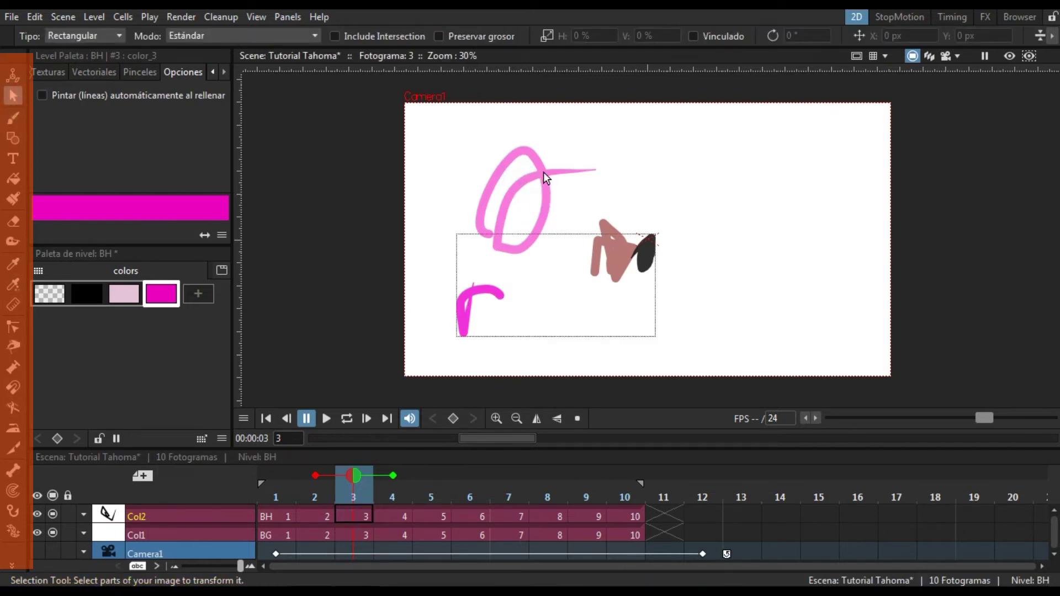
{"action": "left_click", "coordinate": [13, 118]}
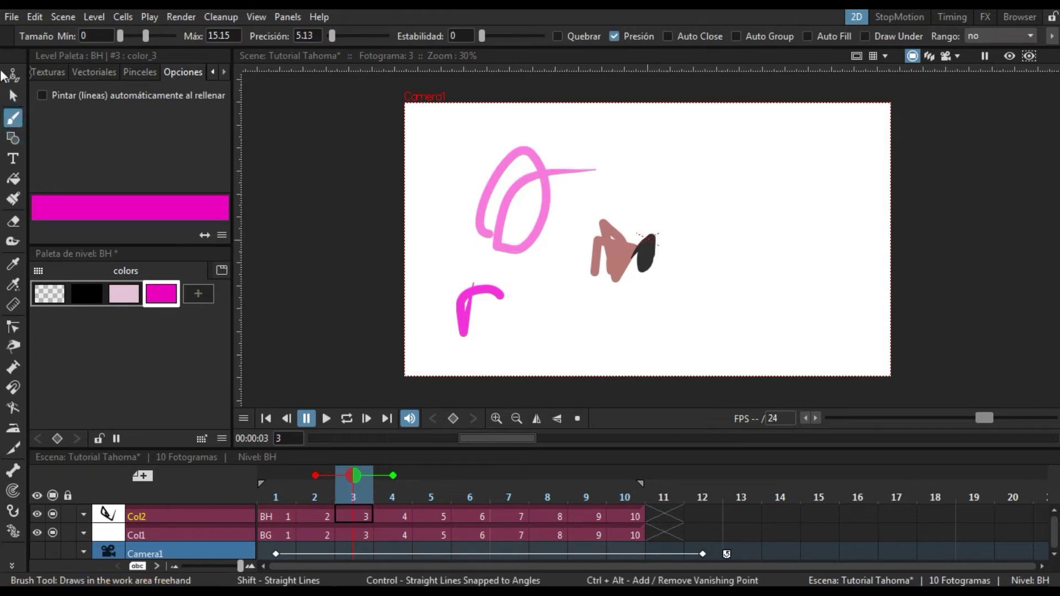
{"action": "key", "text": "s"}
{"action": "left_click", "coordinate": [13, 117]}
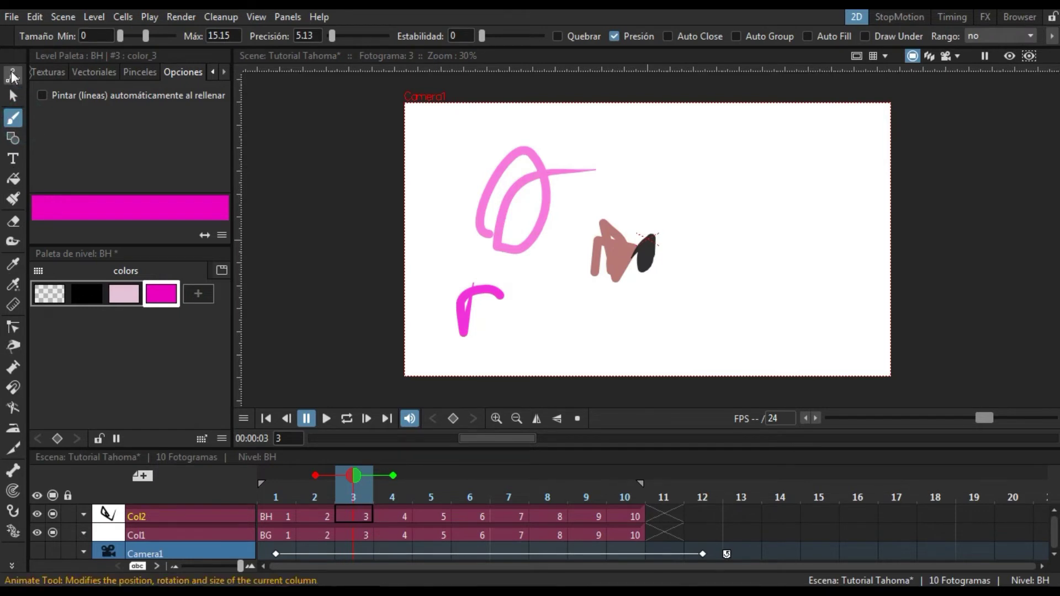
- Select the dark shape on frame 3 with a rectangular selection
{"action": "left_click", "coordinate": [13, 97]}
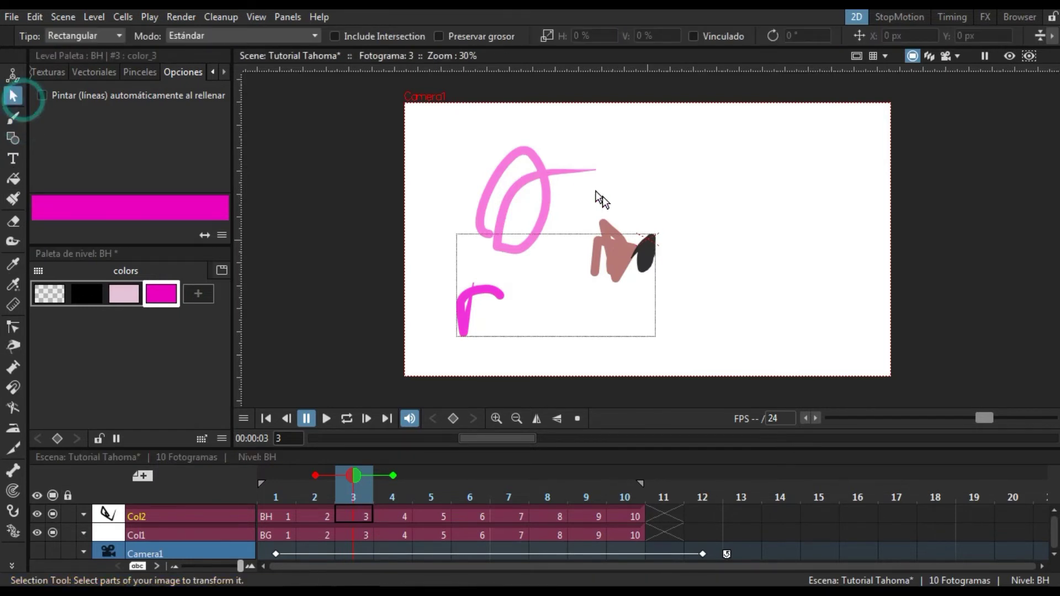
{"action": "left_click_drag", "start_coordinate": [467, 130], "coordinate": [662, 283]}
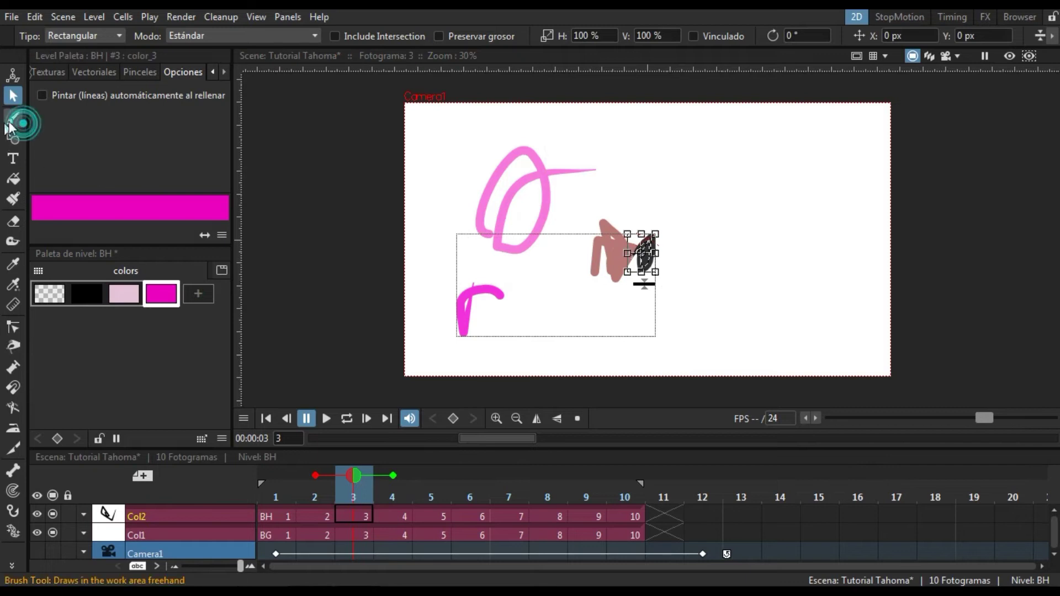
- Draw an open freehand heart outline in the right part of frame 3 and a filled magenta rectangle near its upper centre
{"action": "left_click", "coordinate": [13, 117]}
{"action": "mouse_move", "coordinate": [797, 225]}
{"action": "left_mouse_down"}
{"action": "mouse_move", "coordinate": [797, 171]}
{"action": "mouse_move", "coordinate": [773, 197]}
{"action": "left_mouse_up"}
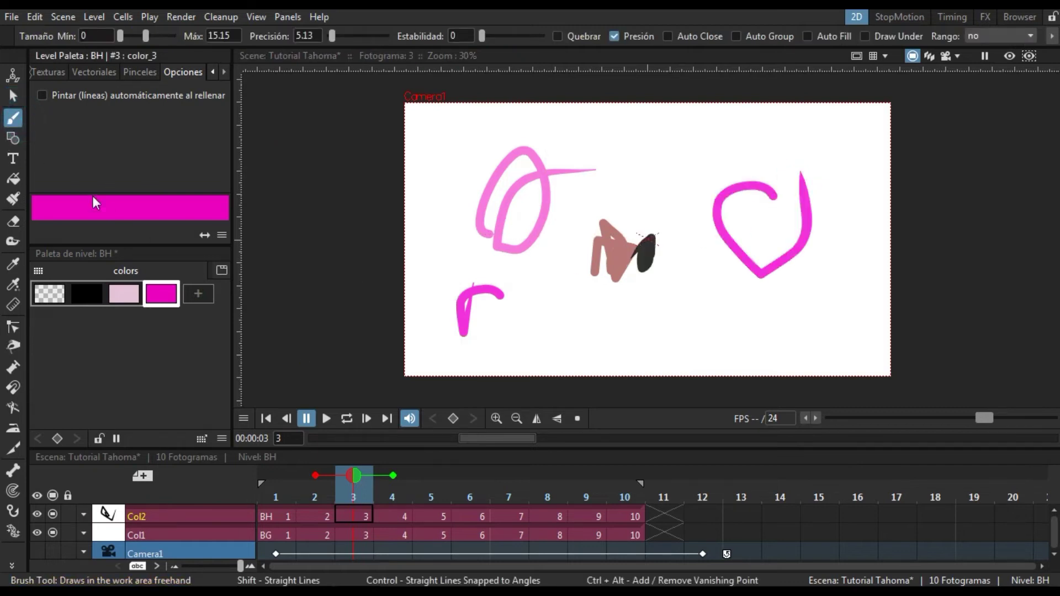
{"action": "left_click", "coordinate": [23, 138]}
{"action": "left_click_drag", "start_coordinate": [574, 111], "coordinate": [650, 208]}
- Pull the magenta rectangle's lower-right corner outward and upward with the Control Point Editor
{"action": "left_click", "coordinate": [13, 327]}
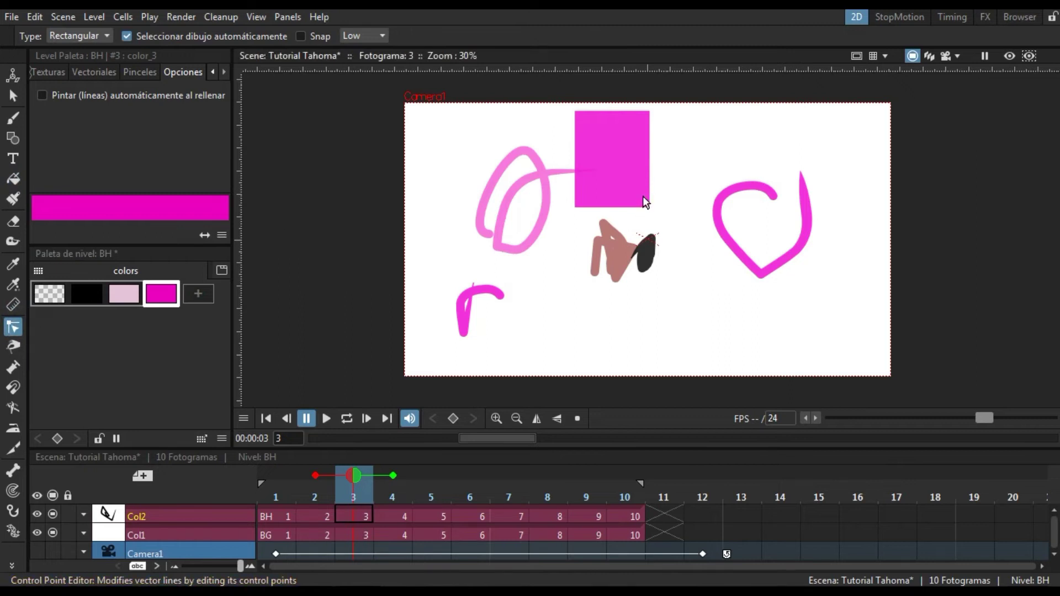
{"action": "left_click_drag", "start_coordinate": [649, 208], "coordinate": [687, 180]}
- Reshape the freehand outline into a heart by moving its control points and handles, saving the scene along the way
{"action": "left_click", "coordinate": [755, 190]}
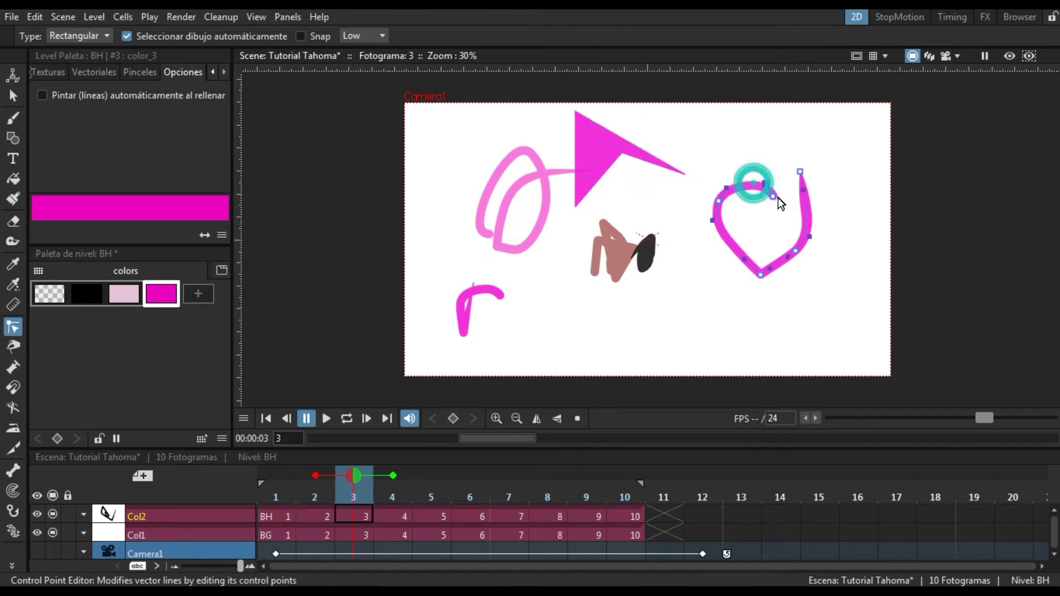
{"action": "mouse_move", "coordinate": [745, 204]}
{"action": "left_mouse_down"}
{"action": "mouse_move", "coordinate": [807, 191]}
{"action": "mouse_move", "coordinate": [801, 173]}
{"action": "mouse_move", "coordinate": [761, 223]}
{"action": "mouse_move", "coordinate": [840, 158]}
{"action": "mouse_move", "coordinate": [769, 202]}
{"action": "left_mouse_up"}
{"action": "key", "text": "ctrl+s"}
{"action": "left_click", "coordinate": [812, 210]}
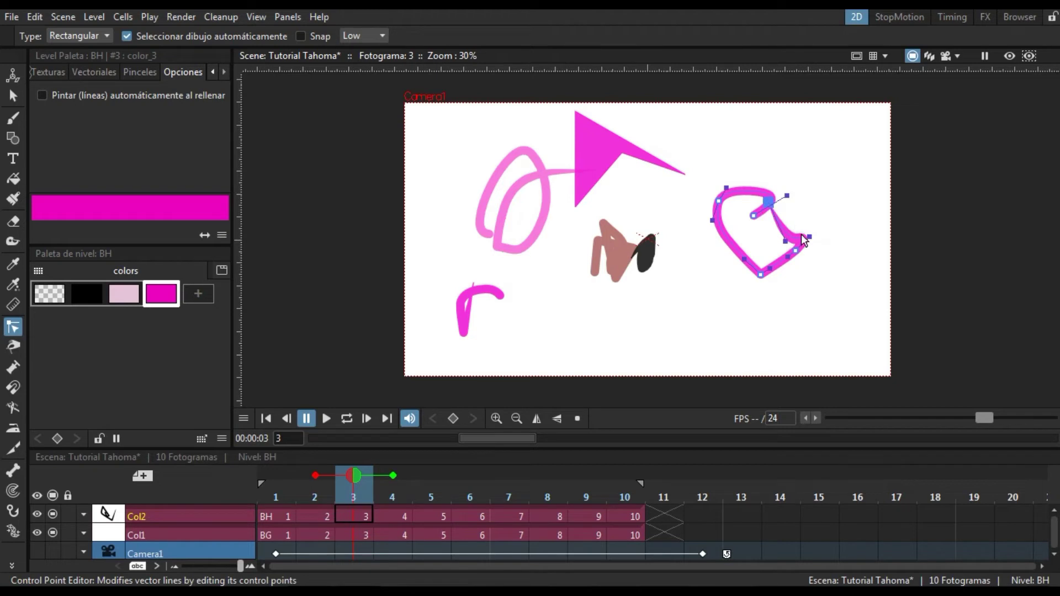
{"action": "left_click_drag", "start_coordinate": [810, 242], "coordinate": [762, 218]}
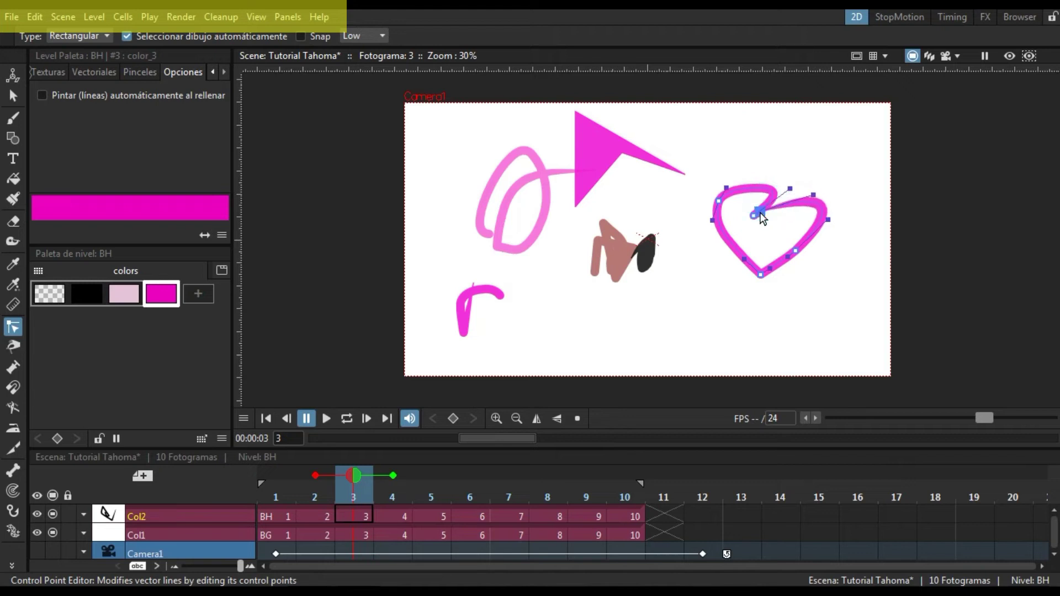
{"action": "left_click_drag", "start_coordinate": [810, 194], "coordinate": [808, 179]}
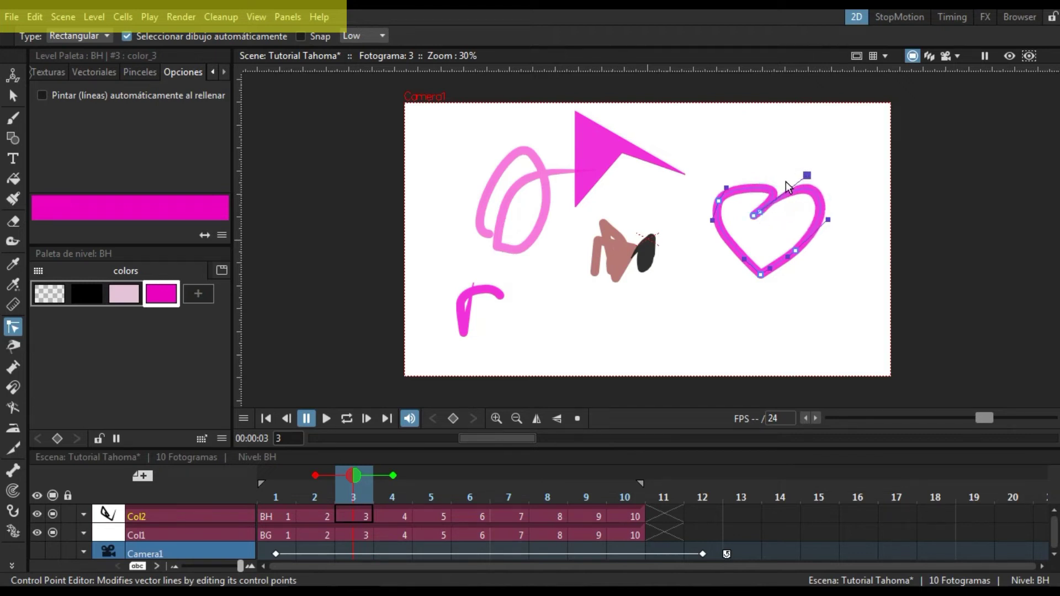
{"action": "left_click_drag", "start_coordinate": [723, 186], "coordinate": [714, 209]}
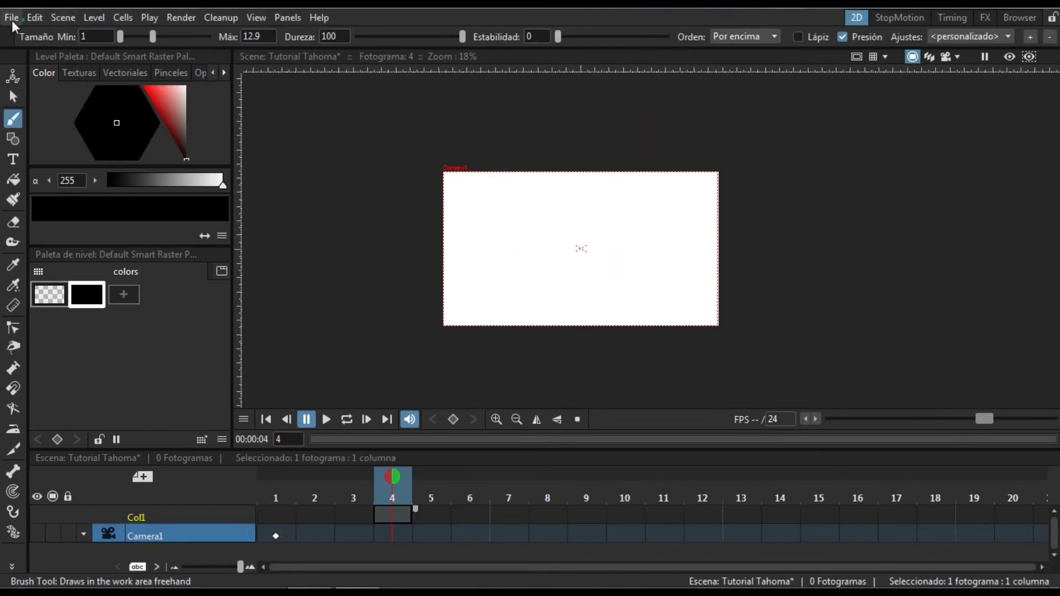
- Look through the file, scene and rendering commands of the program and save the scene
{"action": "left_click", "coordinate": [12, 19]}
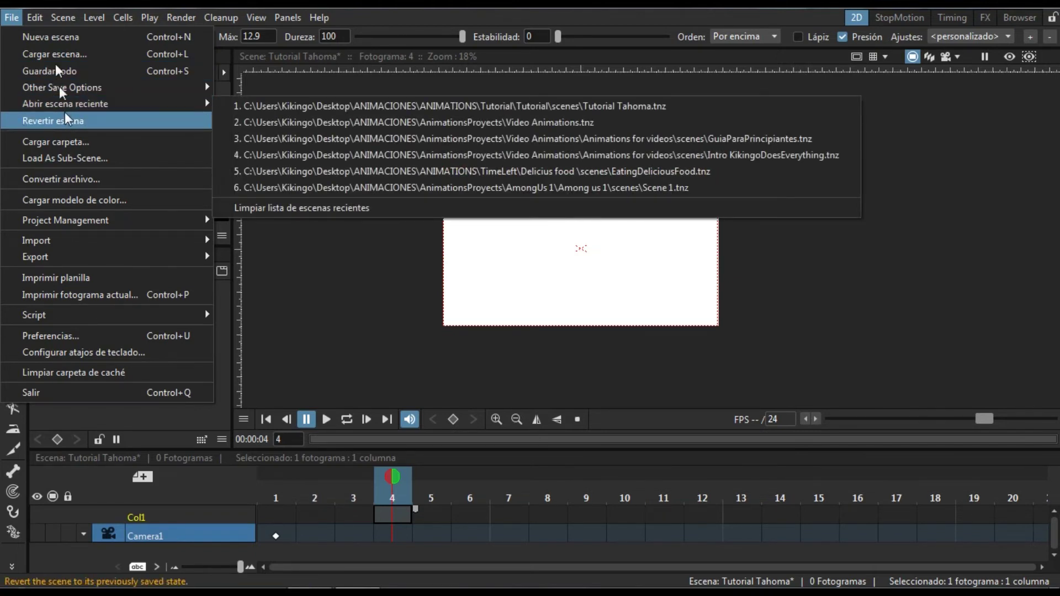
{"action": "mouse_move", "coordinate": [55, 16]}
{"action": "mouse_move", "coordinate": [11, 17]}
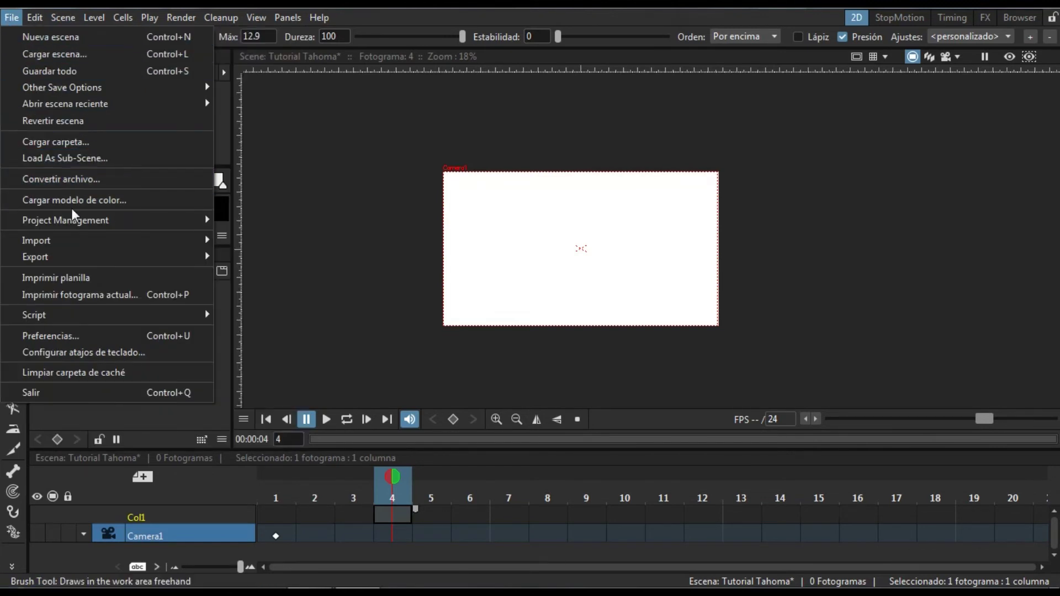
{"action": "mouse_move", "coordinate": [167, 19]}
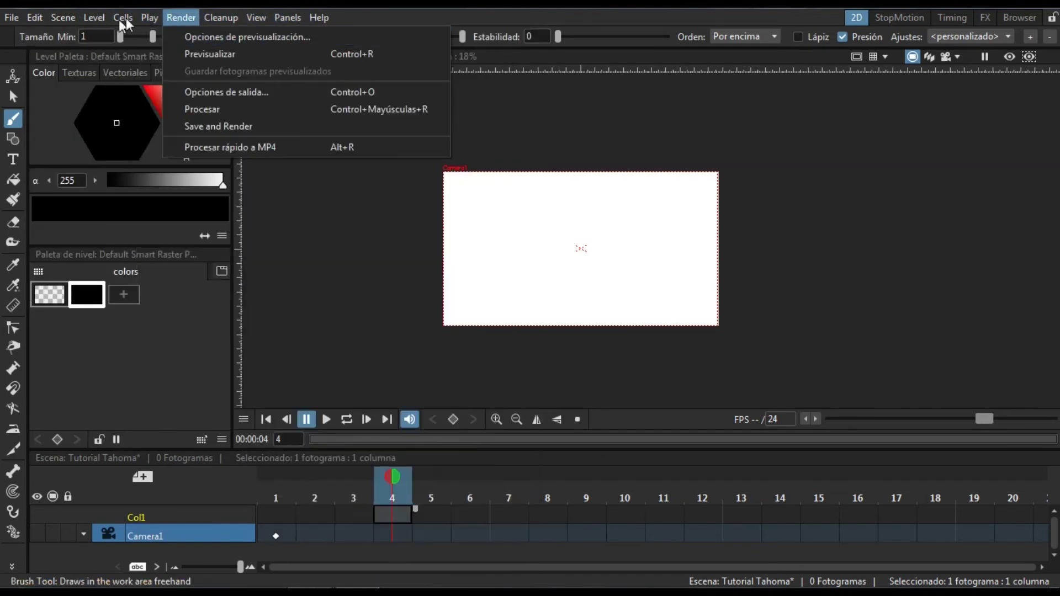
{"action": "key", "text": "ctrl+s"}
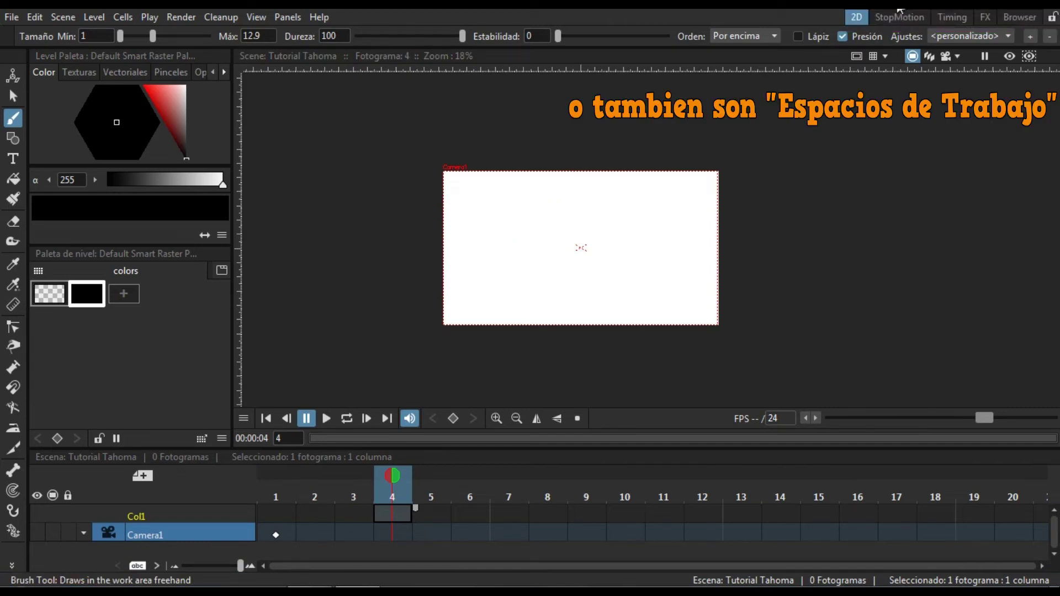
- View the StopMotion, Timing, FX and Browser workspaces one after another and return to the 2D workspace
{"action": "left_click", "coordinate": [859, 16]}
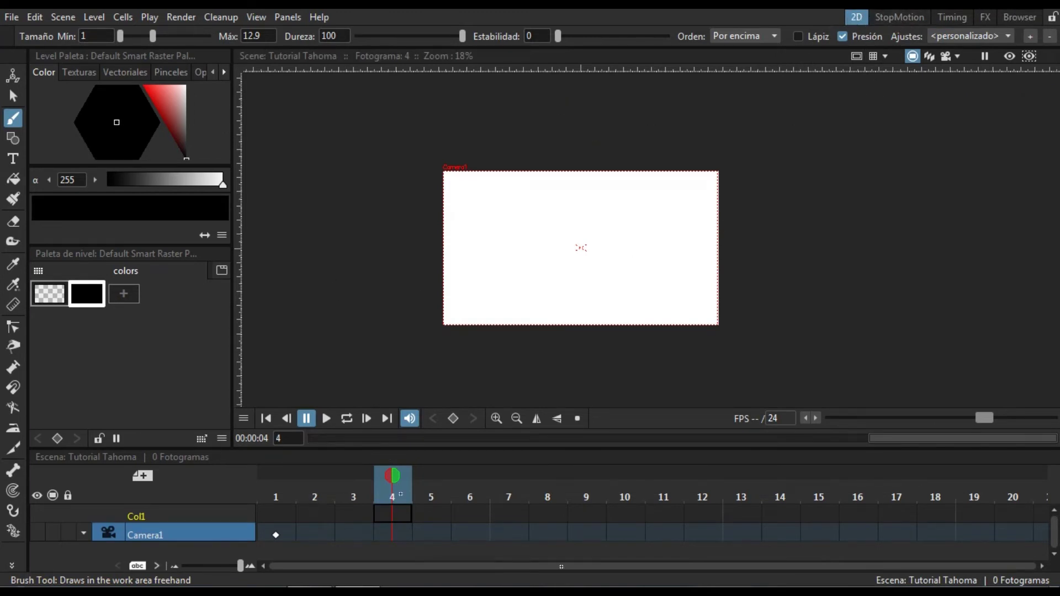
{"action": "left_click", "coordinate": [899, 16]}
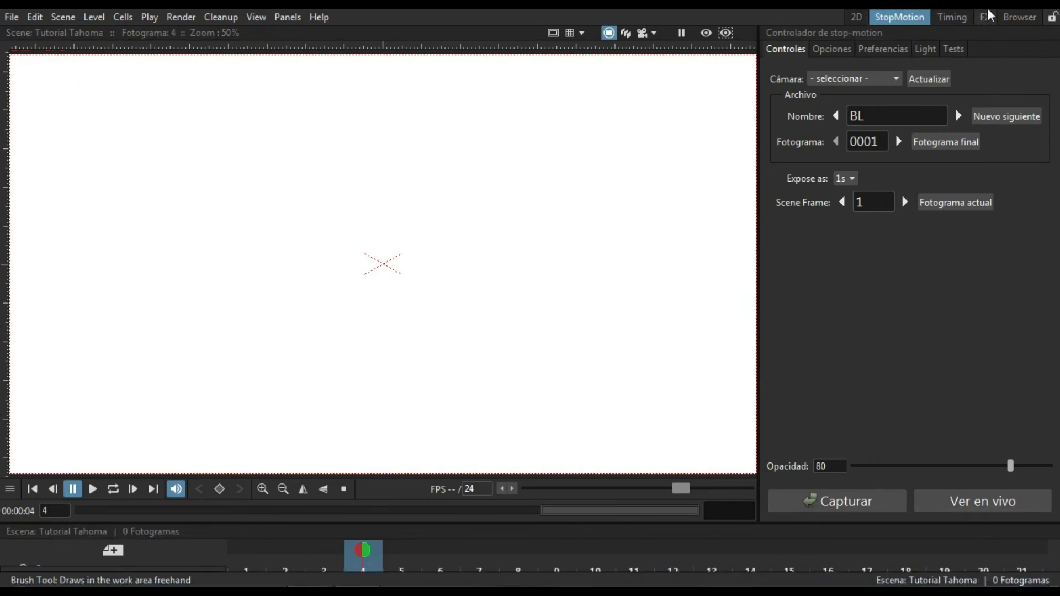
{"action": "left_click", "coordinate": [952, 17]}
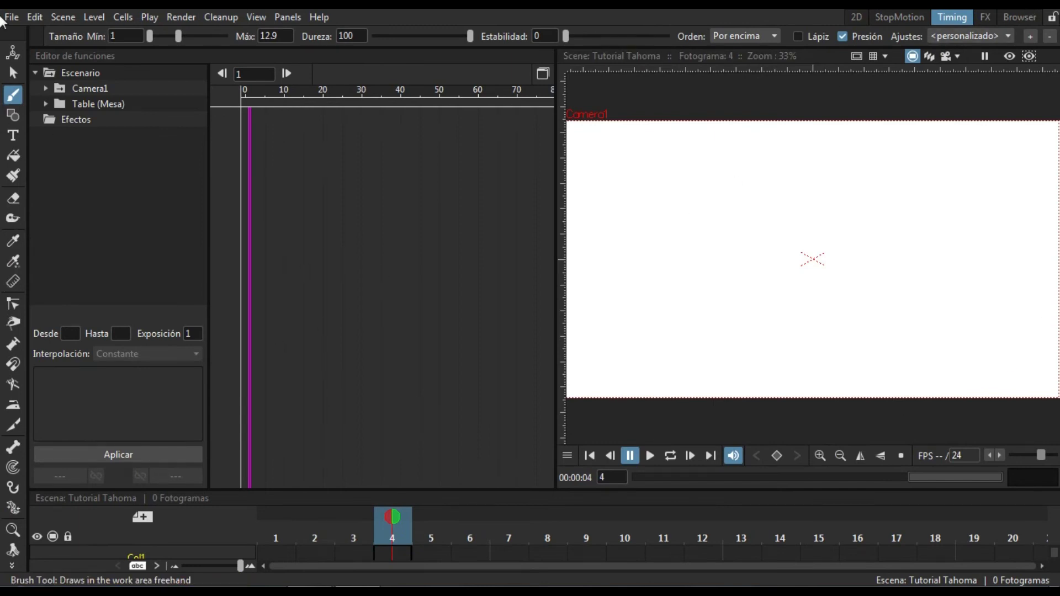
{"action": "left_click", "coordinate": [987, 17]}
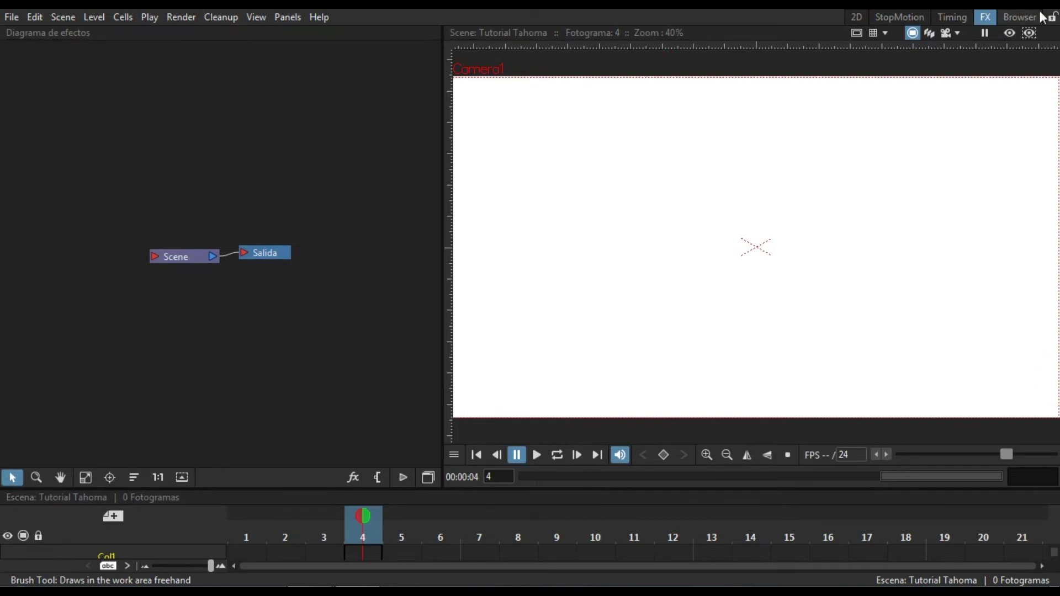
{"action": "left_click", "coordinate": [1022, 17]}
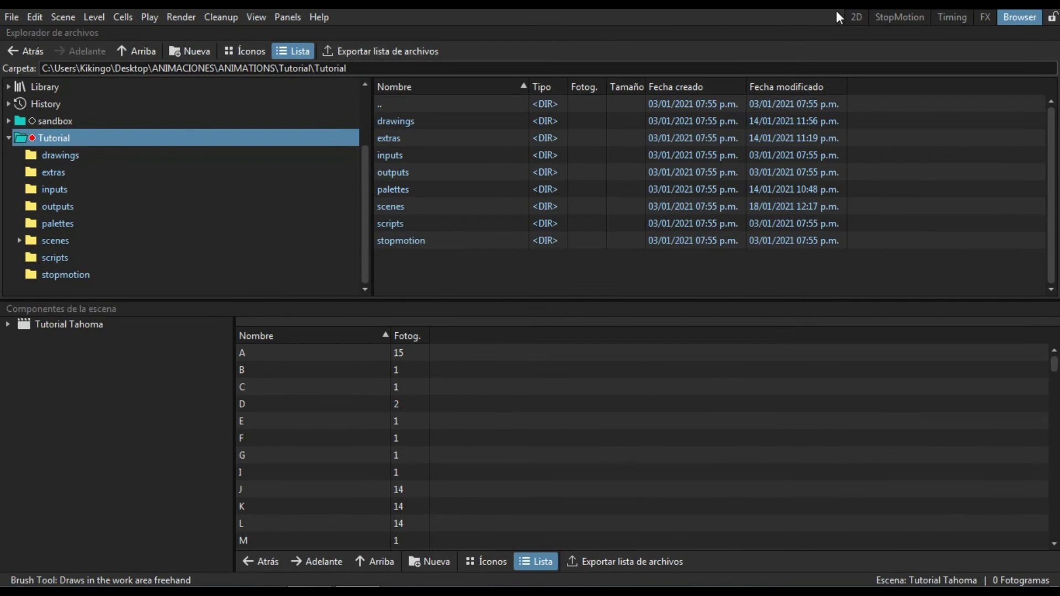
{"action": "left_click", "coordinate": [862, 15]}
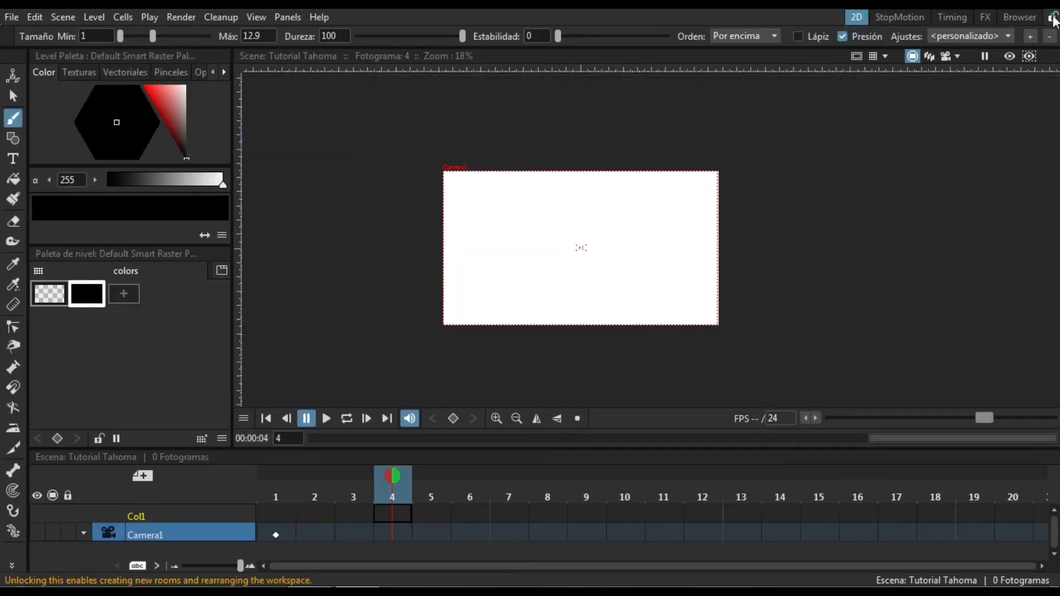
- Try the workspace lock on and off and visit the StopMotion room before returning to 2D
{"action": "left_click", "coordinate": [1053, 19]}
{"action": "left_click", "coordinate": [1053, 19]}
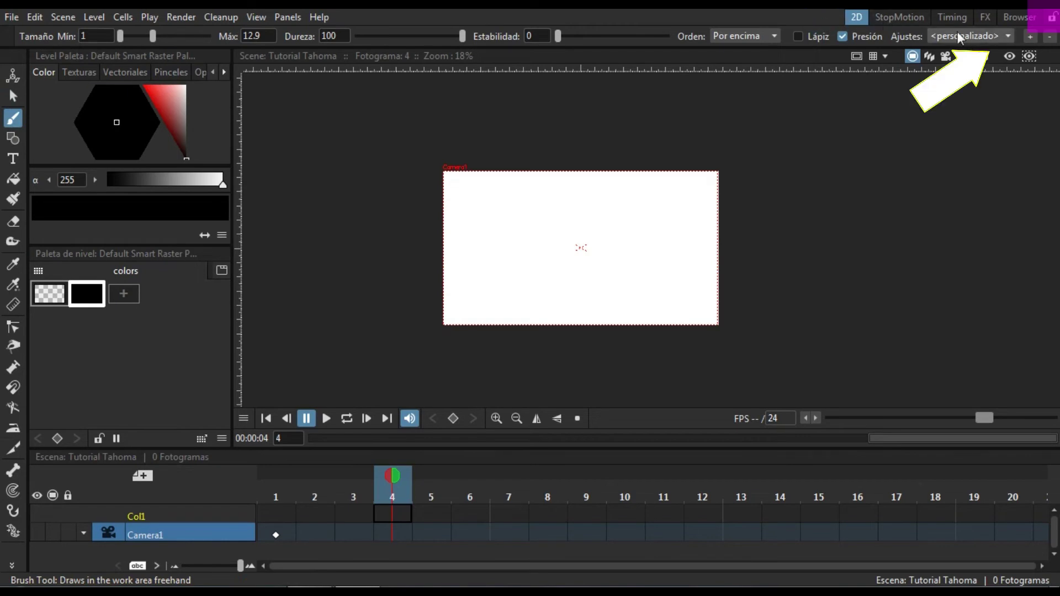
{"action": "left_click", "coordinate": [897, 15]}
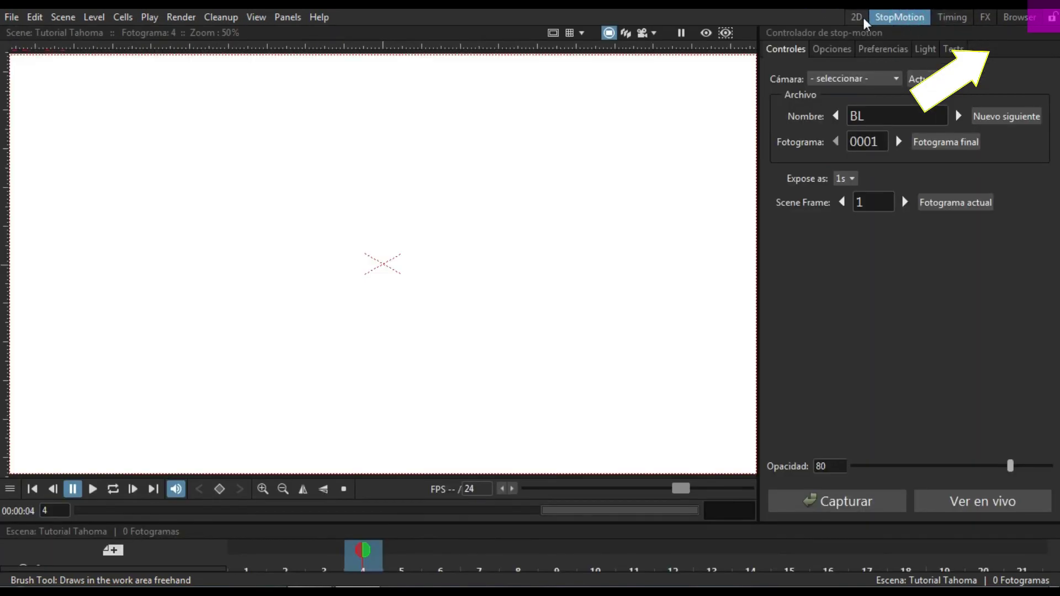
{"action": "left_click", "coordinate": [857, 16]}
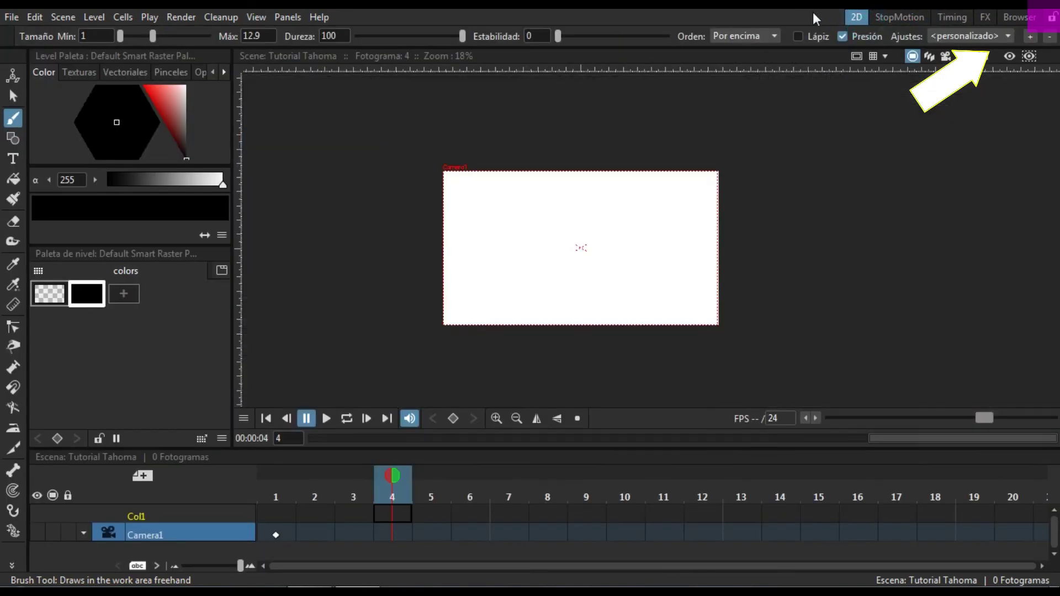
- Create a new workspace with the default name and open it
{"action": "right_click", "coordinate": [860, 19]}
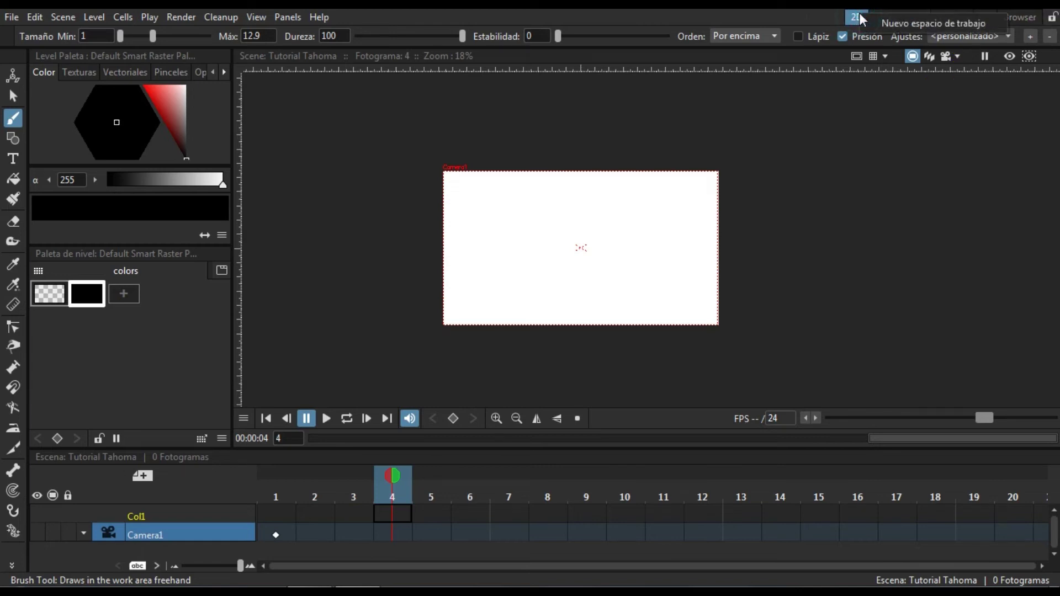
{"action": "left_click", "coordinate": [967, 22]}
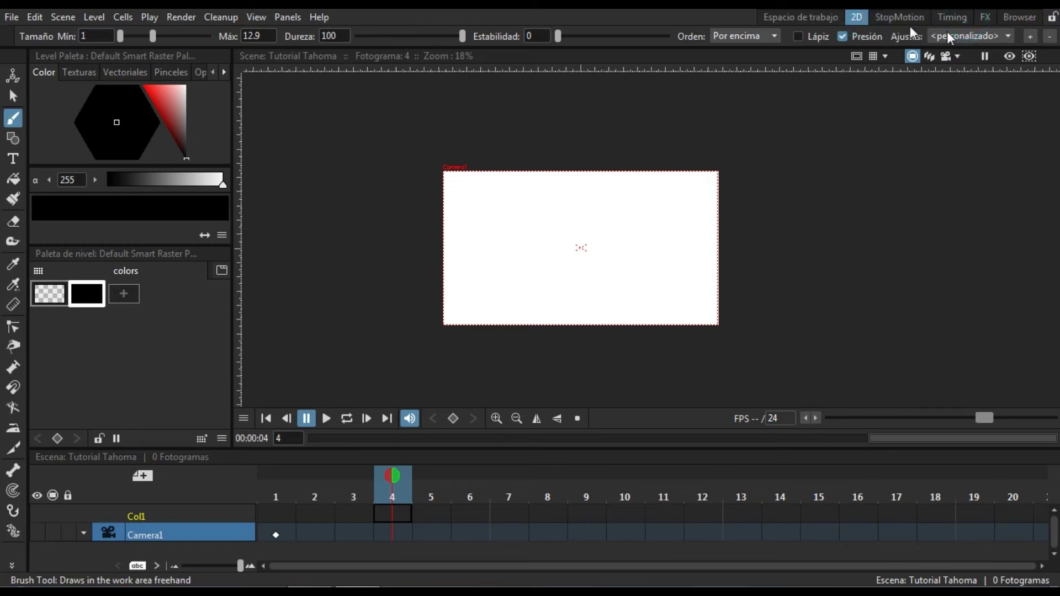
{"action": "left_click", "coordinate": [811, 17]}
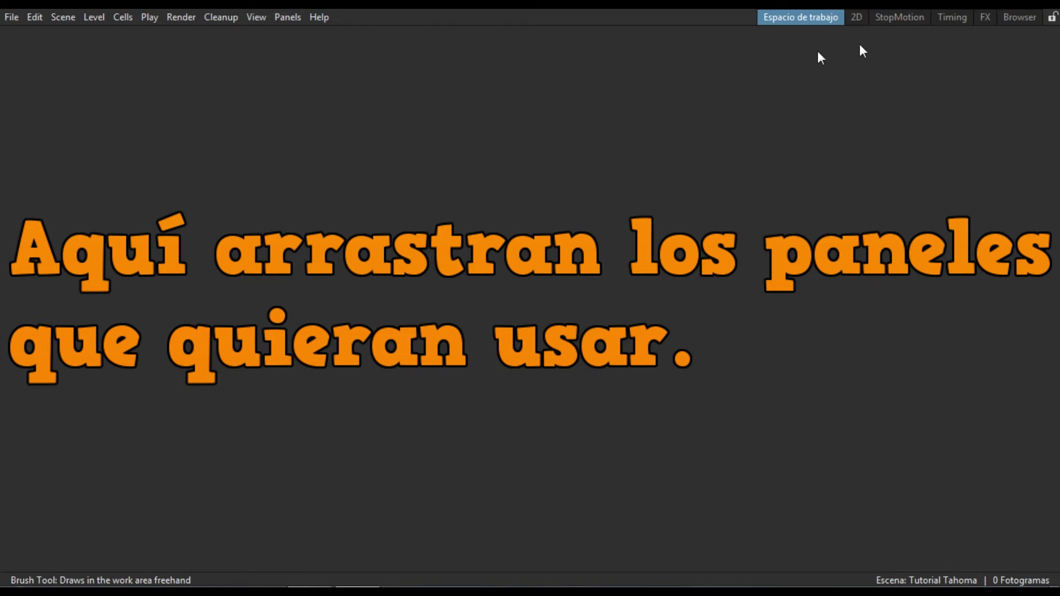
- Lock the rooms, return to the 2D room, and unlock them to check the option for creating a workspace
{"action": "left_click", "coordinate": [1052, 17]}
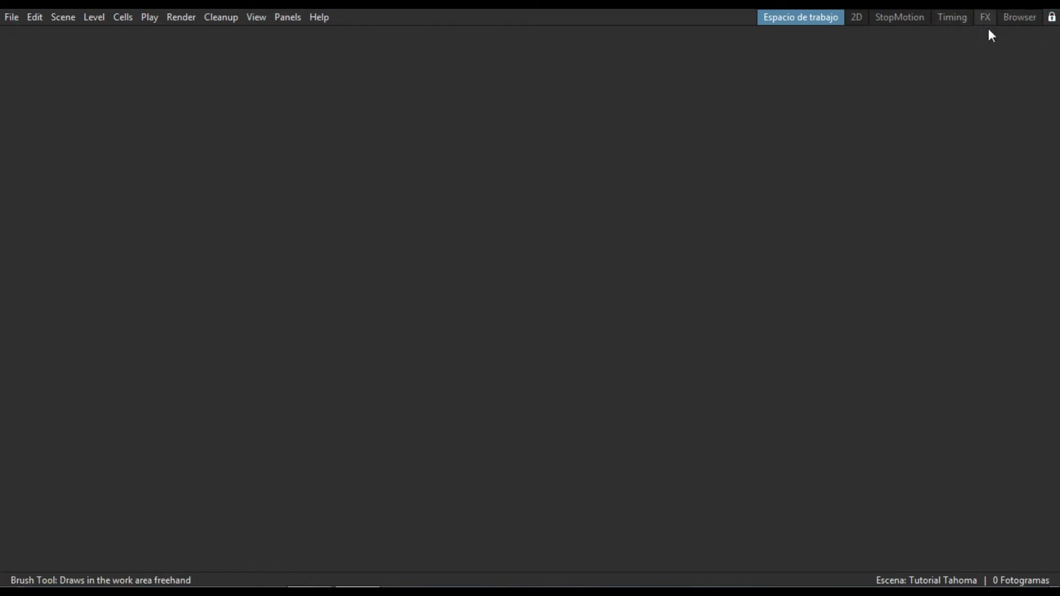
{"action": "left_click", "coordinate": [860, 18]}
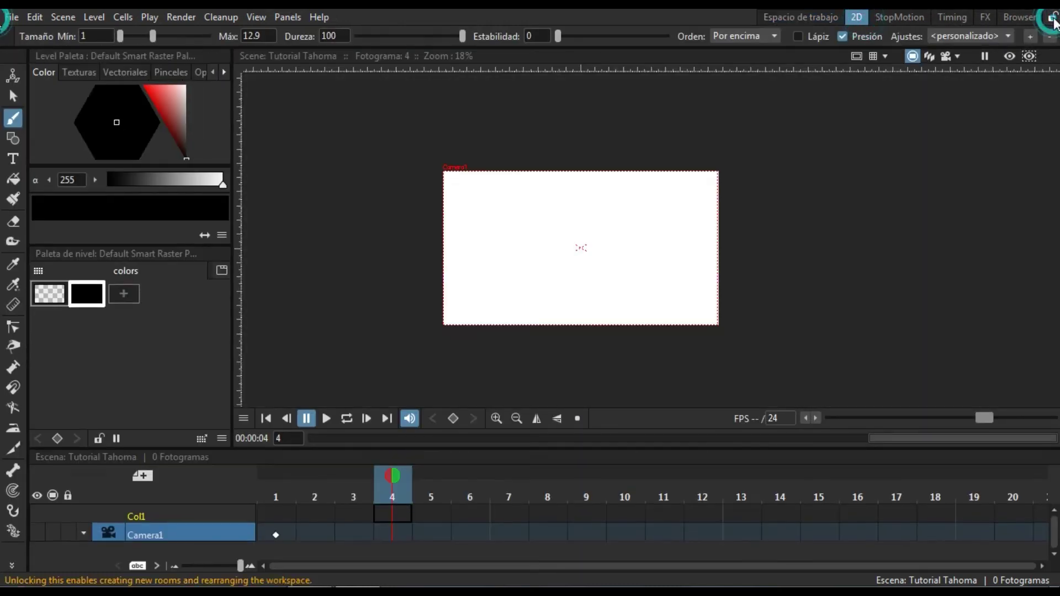
{"action": "right_click", "coordinate": [854, 18]}
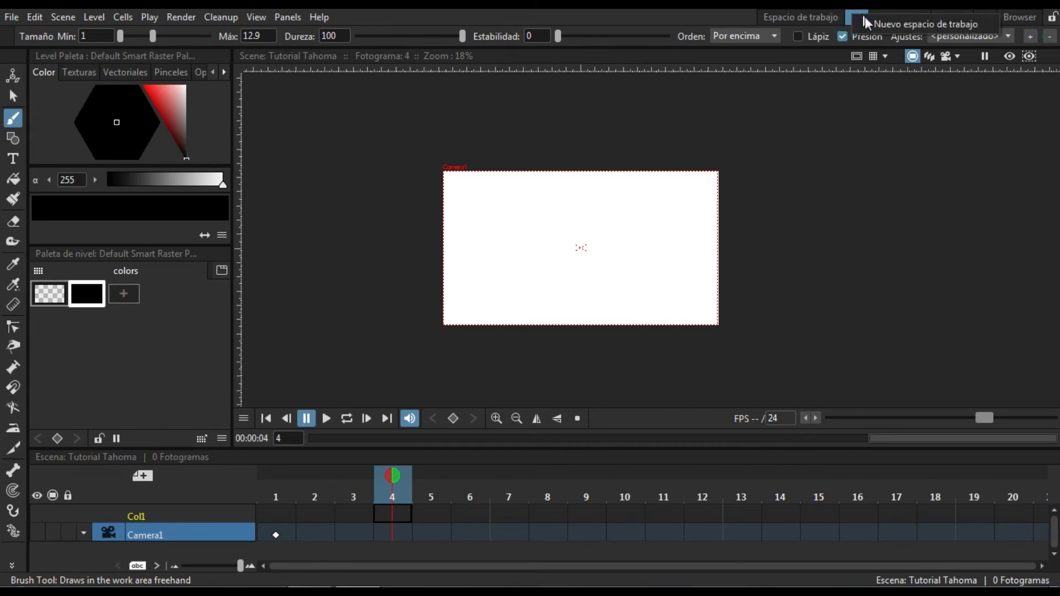
{"action": "left_click", "coordinate": [835, 20]}
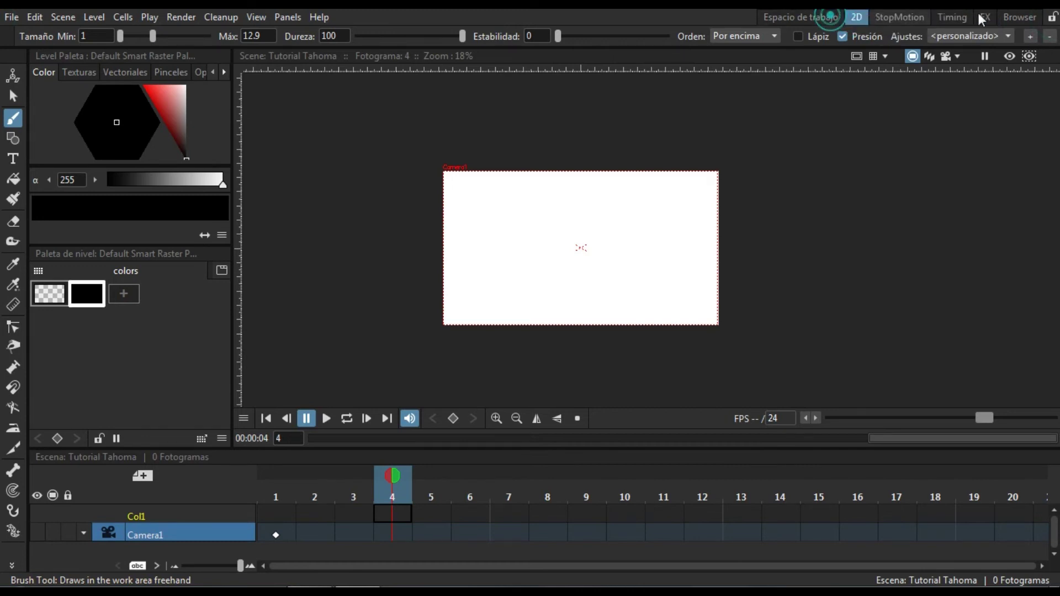
- Test the room lock by switching it on and off while moving between the FX and 2D rooms
{"action": "left_click", "coordinate": [1054, 19]}
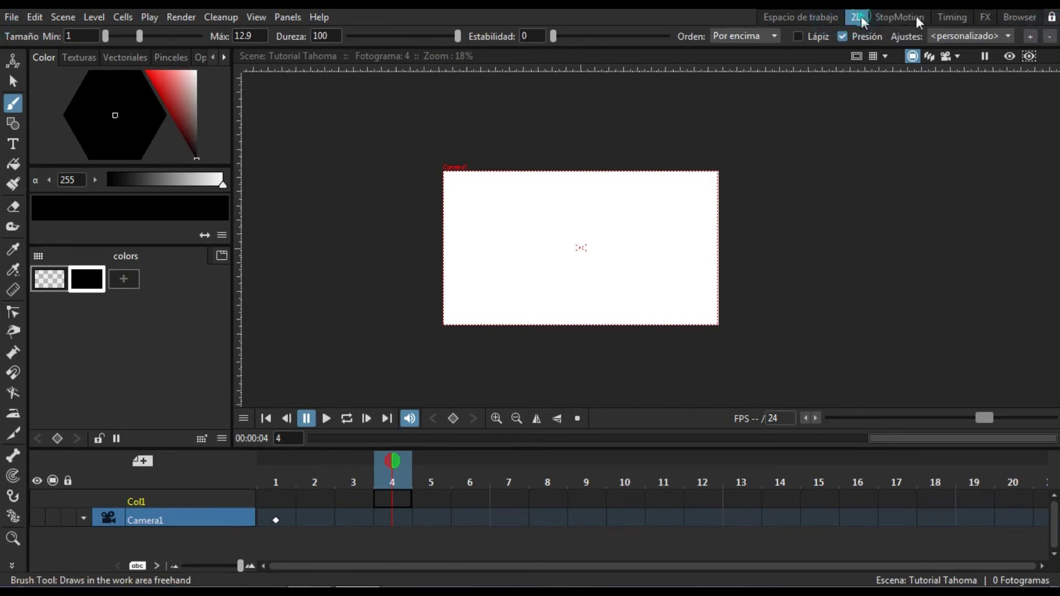
{"action": "left_click", "coordinate": [1052, 17]}
{"action": "left_click", "coordinate": [986, 17]}
{"action": "left_click", "coordinate": [856, 19]}
{"action": "left_click", "coordinate": [1052, 19]}
{"action": "left_click", "coordinate": [1053, 20]}
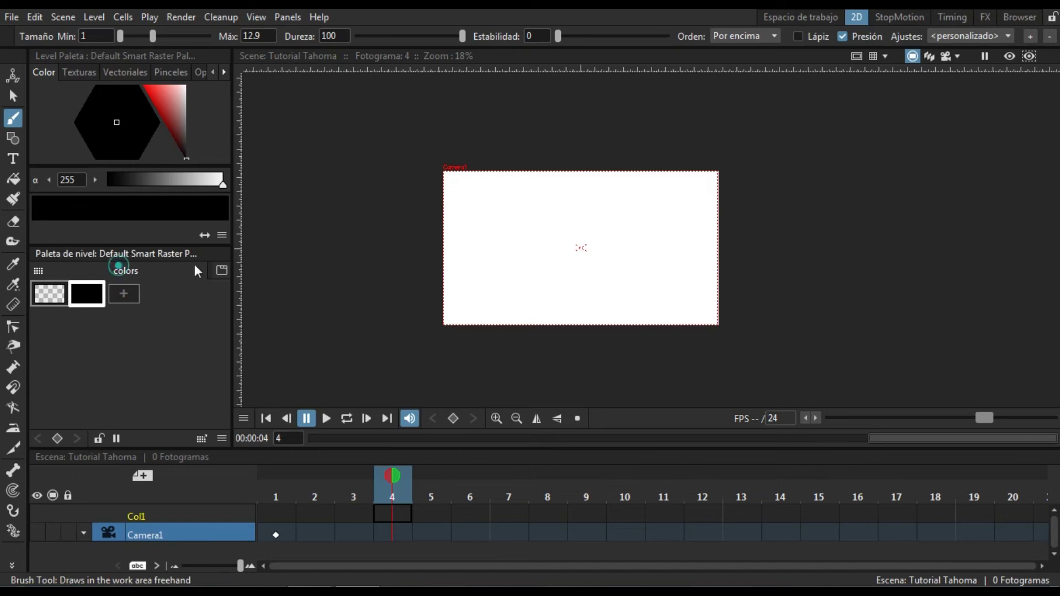
- Undock the level palette panel, dock it again beneath the style editor, and lock the workspace
{"action": "left_click_drag", "start_coordinate": [107, 254], "coordinate": [127, 281]}
{"action": "left_click_drag", "start_coordinate": [293, 257], "coordinate": [129, 446]}
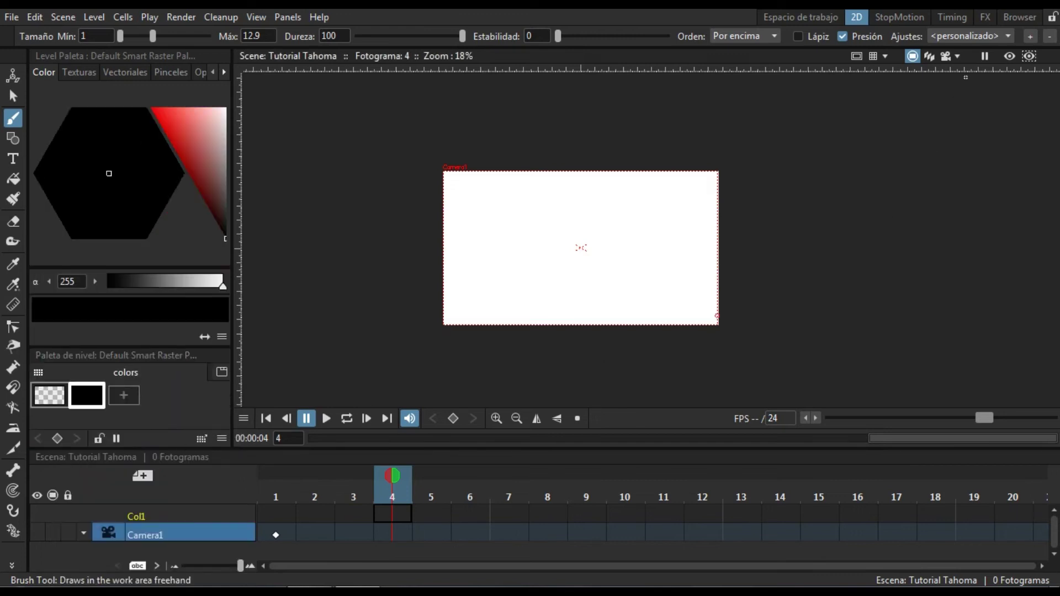
{"action": "left_click", "coordinate": [1052, 16]}
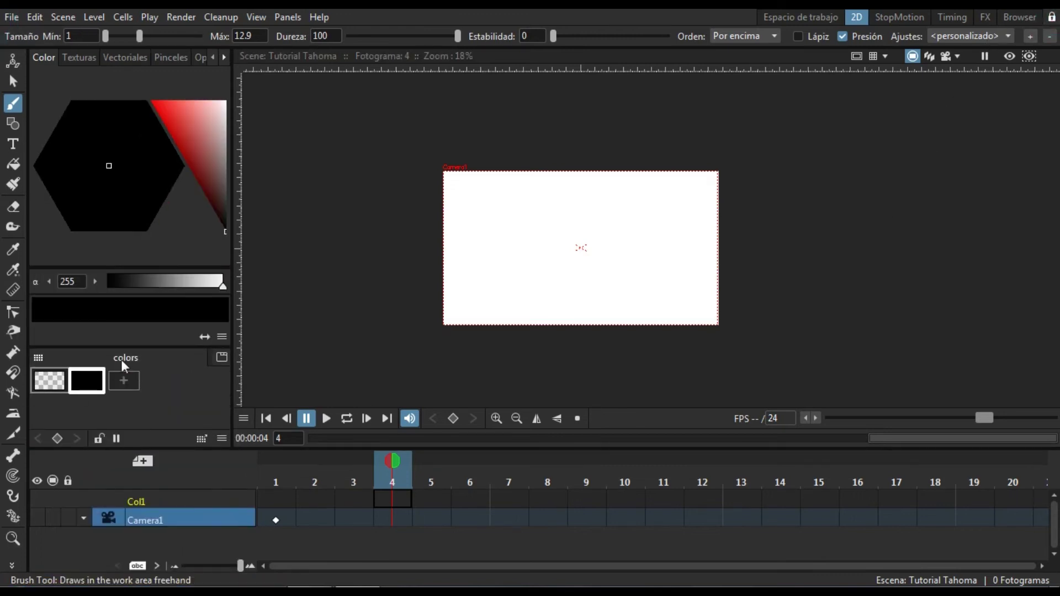
- Unlock the workspace, undock the style editor panel and dock it again above the level palette
{"action": "left_click", "coordinate": [40, 57]}
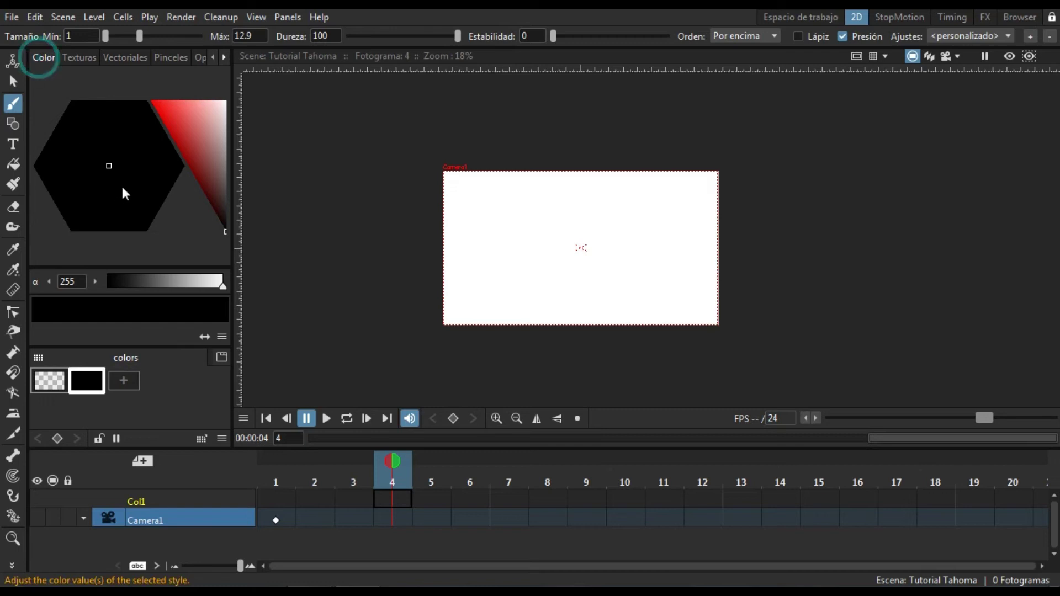
{"action": "left_click", "coordinate": [1052, 16]}
{"action": "left_click", "coordinate": [48, 76]}
{"action": "left_click_drag", "start_coordinate": [67, 55], "coordinate": [105, 75]}
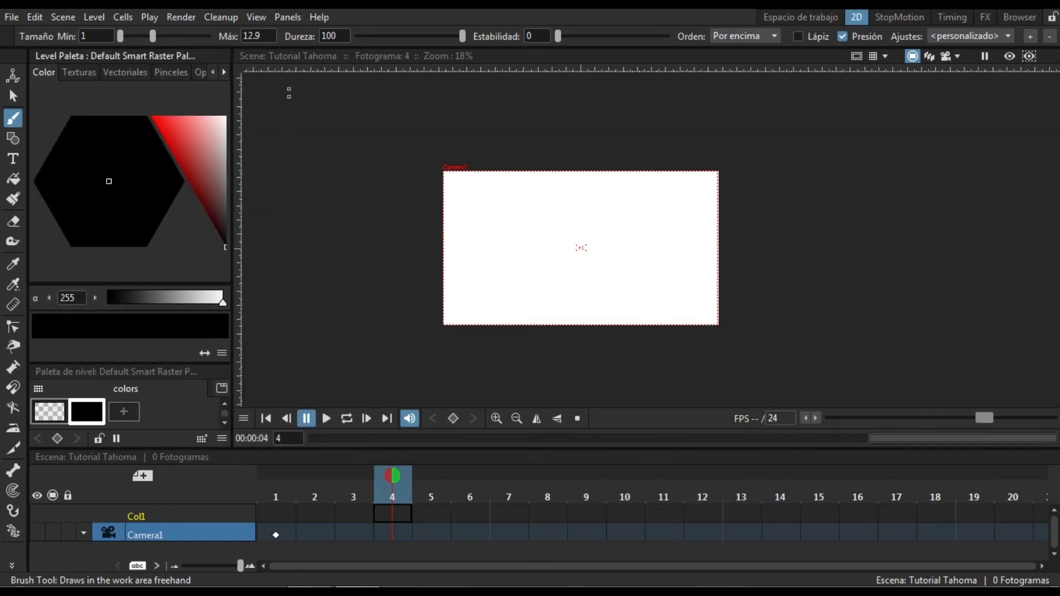
- Open the history panel, place it against the workspace's right edge, and enlarge the level palette by shrinking the style editor
{"action": "left_click", "coordinate": [291, 18]}
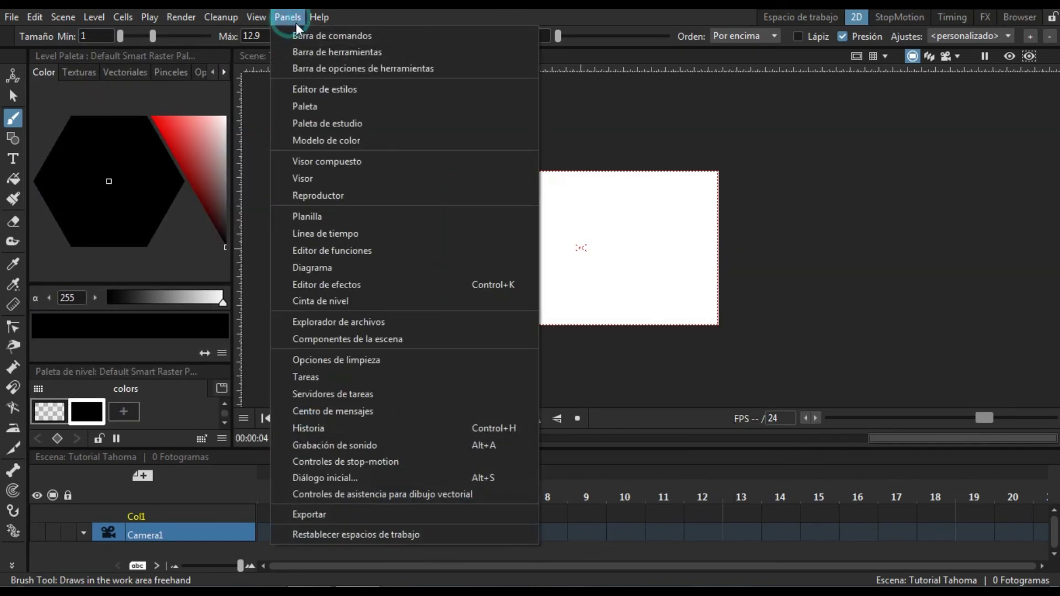
{"action": "left_click", "coordinate": [360, 429]}
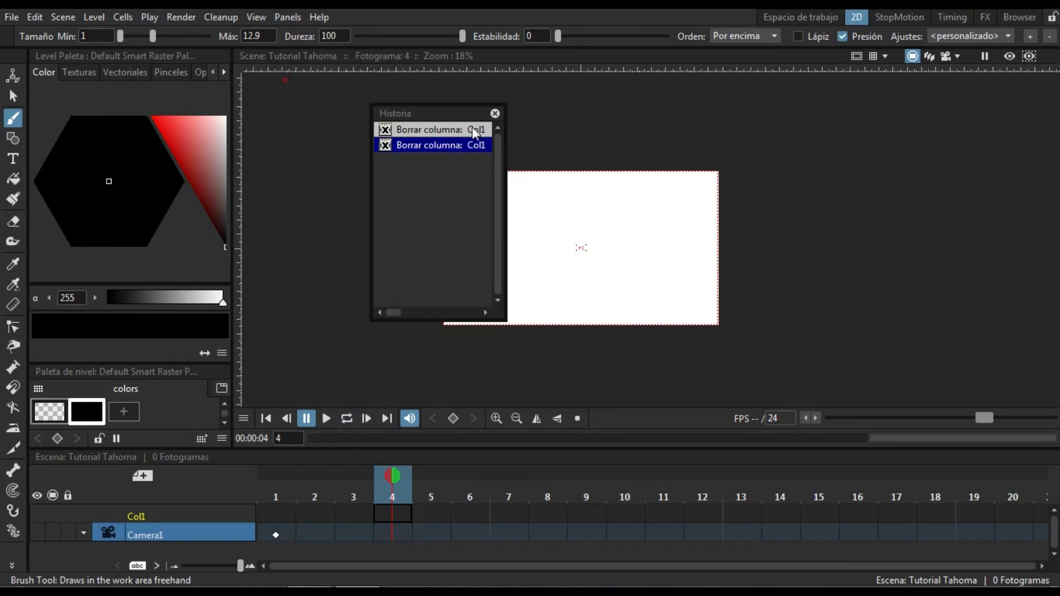
{"action": "left_click_drag", "start_coordinate": [372, 180], "coordinate": [450, 181]}
{"action": "left_click_drag", "start_coordinate": [483, 116], "coordinate": [1047, 141]}
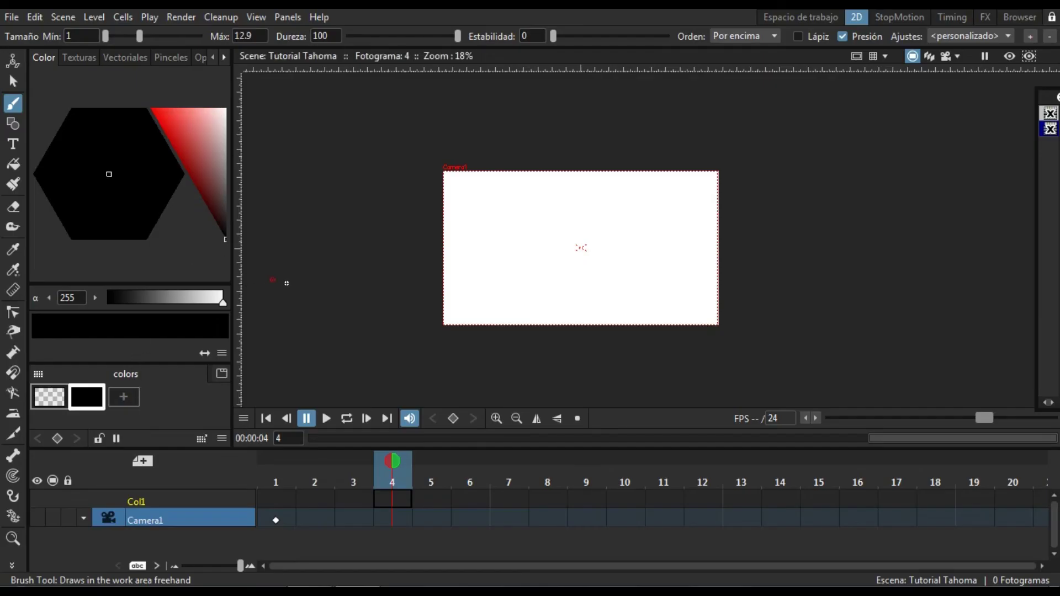
{"action": "left_click_drag", "start_coordinate": [131, 364], "coordinate": [150, 257]}
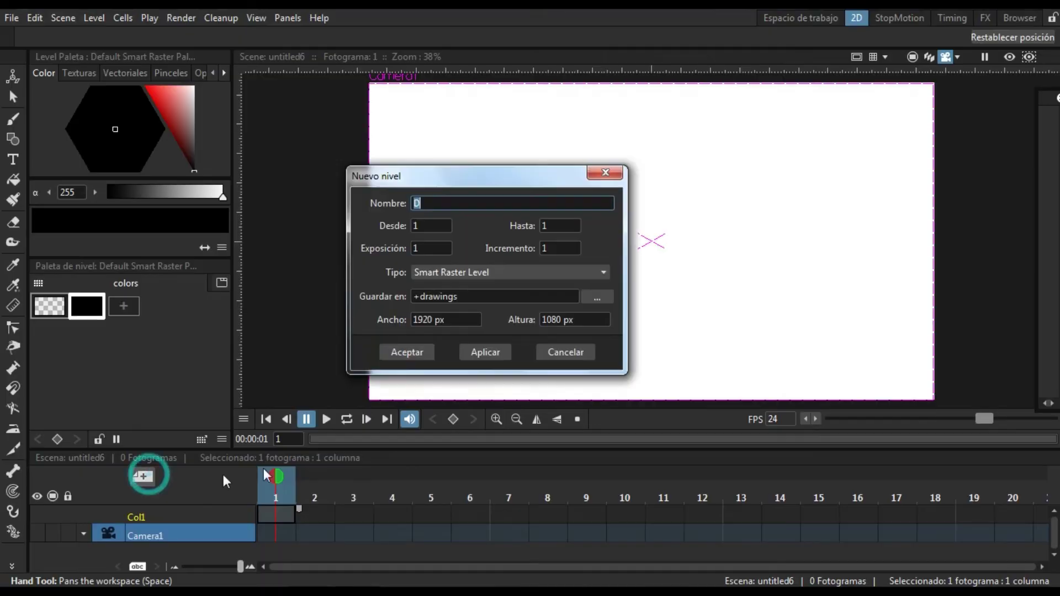
{"action": "left_click", "coordinate": [458, 271]}
{"action": "left_click", "coordinate": [455, 280]}
{"action": "left_click", "coordinate": [421, 346]}
{"action": "key", "text": "minus"}
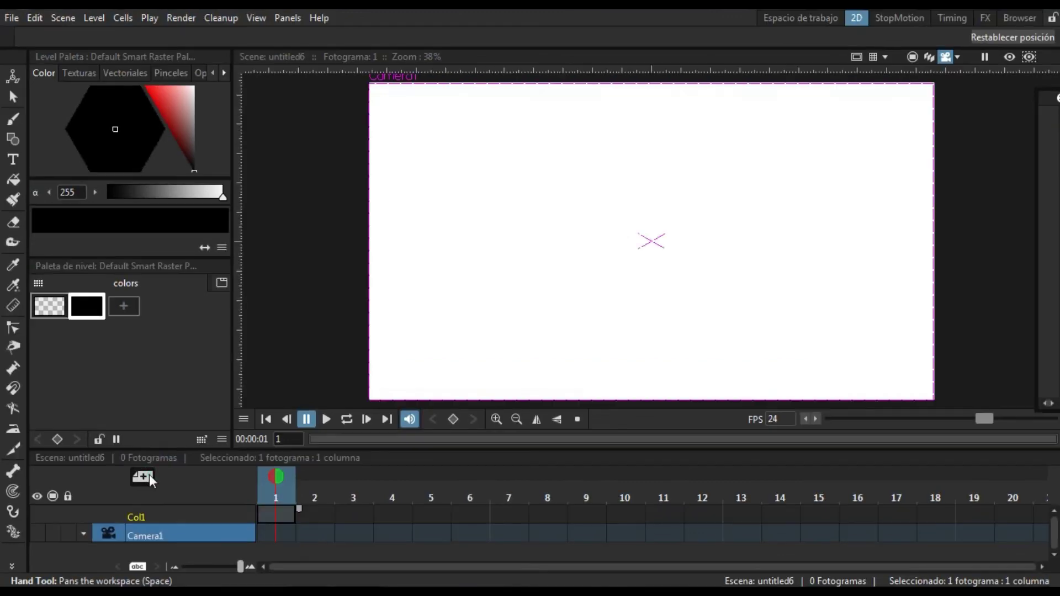
- Create a new Vector Level named A, starting and ending at frame 1 and saved in +drawings
{"action": "key", "text": "alt+n"}
{"action": "left_click", "coordinate": [459, 271]}
{"action": "left_click", "coordinate": [455, 287]}
{"action": "left_click", "coordinate": [412, 351]}
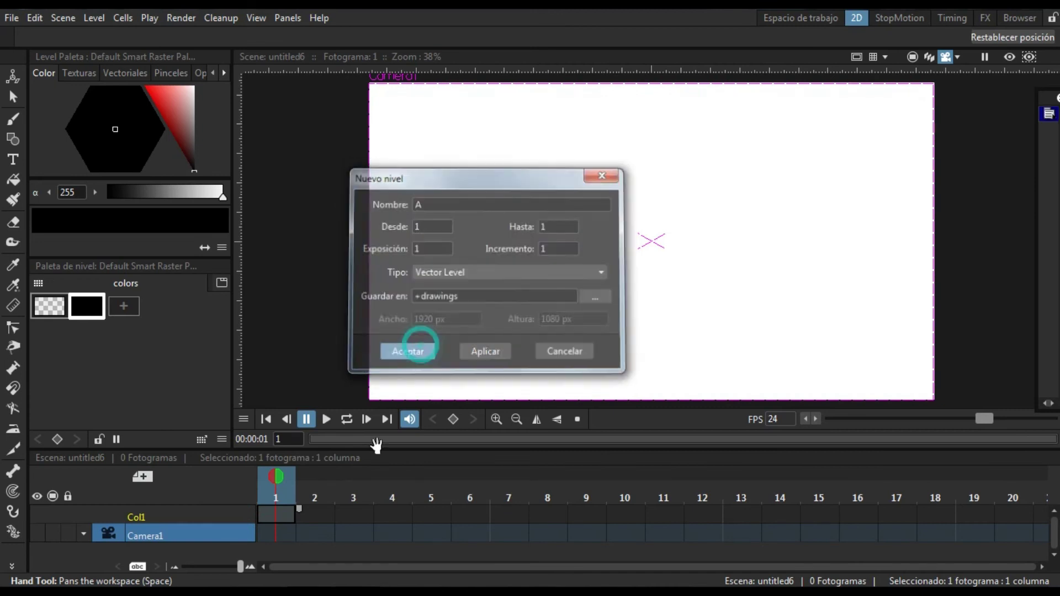
- Draw a closed black loop with the Brush tool near the left side of the canvas on frame 1
{"action": "scroll", "coordinate": [475, 241], "scroll_direction": "down", "scroll_amount": 1}
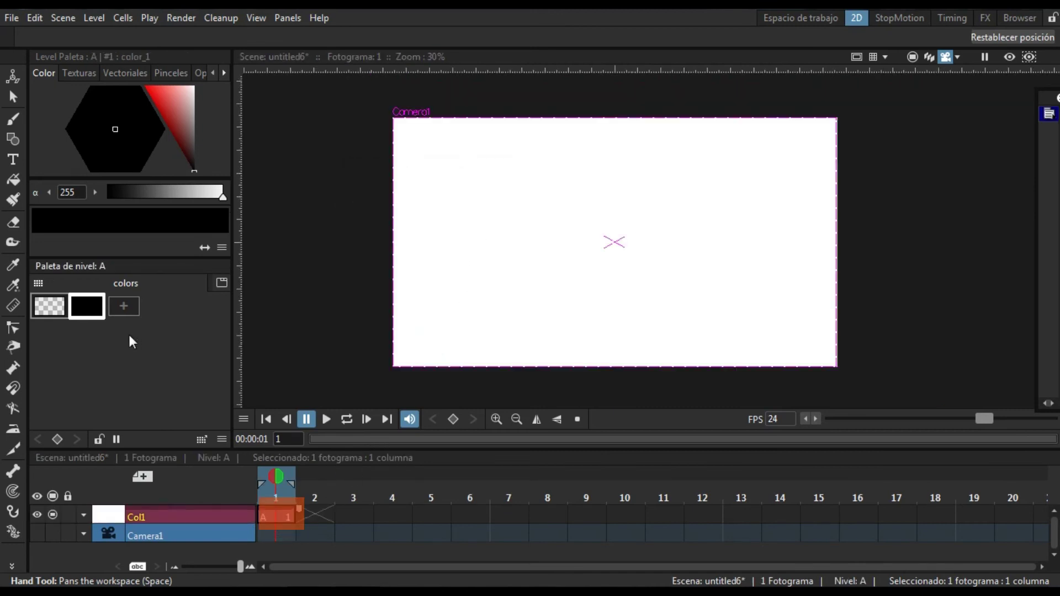
{"action": "key", "text": "b"}
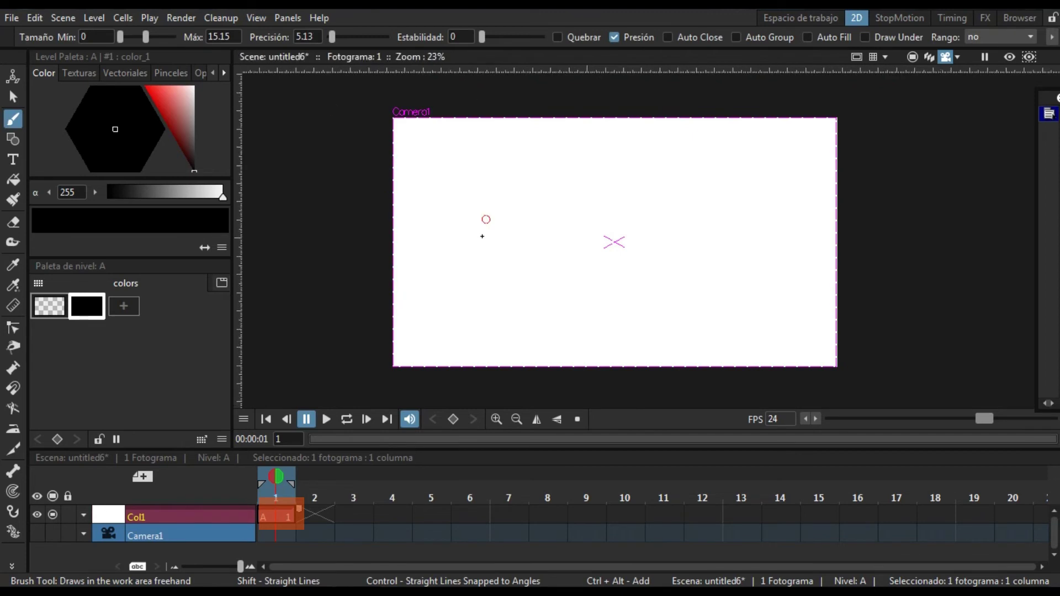
{"action": "mouse_move", "coordinate": [420, 232]}
{"action": "left_mouse_down"}
{"action": "mouse_move", "coordinate": [480, 196]}
{"action": "mouse_move", "coordinate": [490, 210]}
{"action": "mouse_move", "coordinate": [438, 257]}
{"action": "mouse_move", "coordinate": [423, 223]}
{"action": "left_mouse_up"}
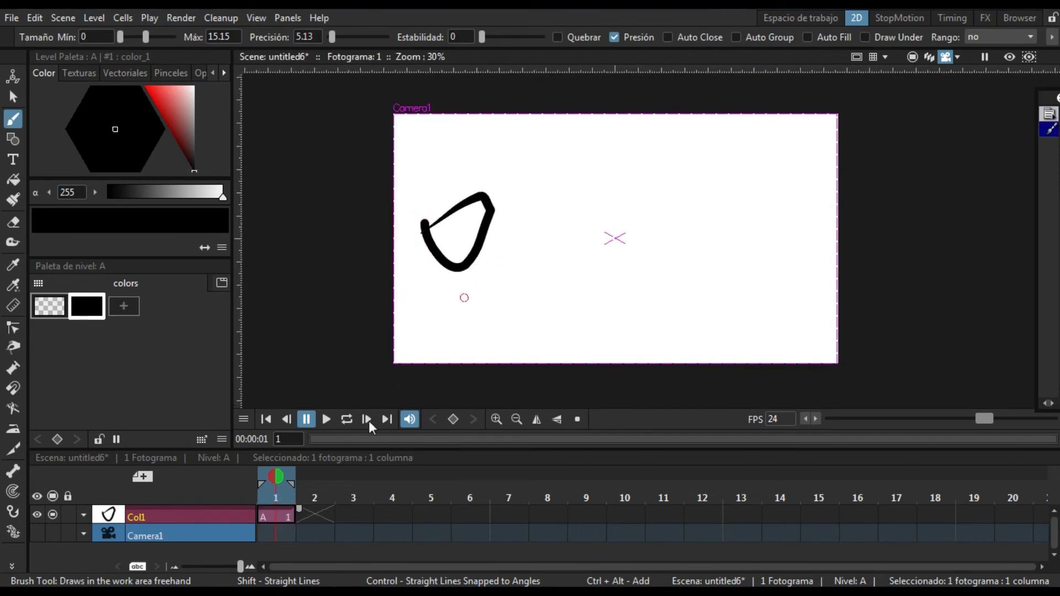
- Turn on onion skin for frame 1 and draw an oval on frame 2, overlapping the first loop's right side
{"action": "left_click", "coordinate": [316, 516]}
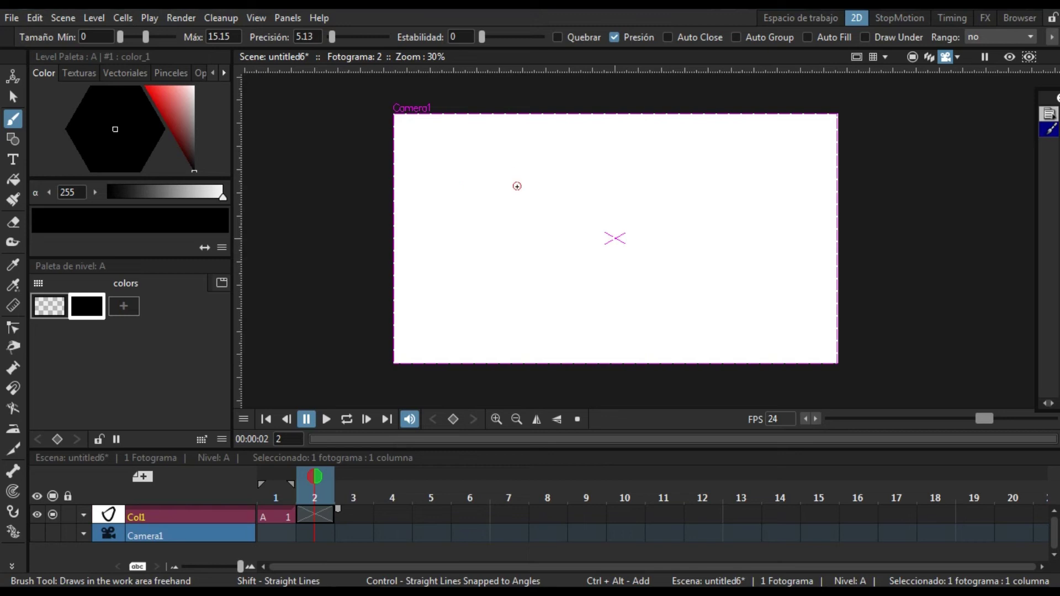
{"action": "left_click", "coordinate": [278, 478]}
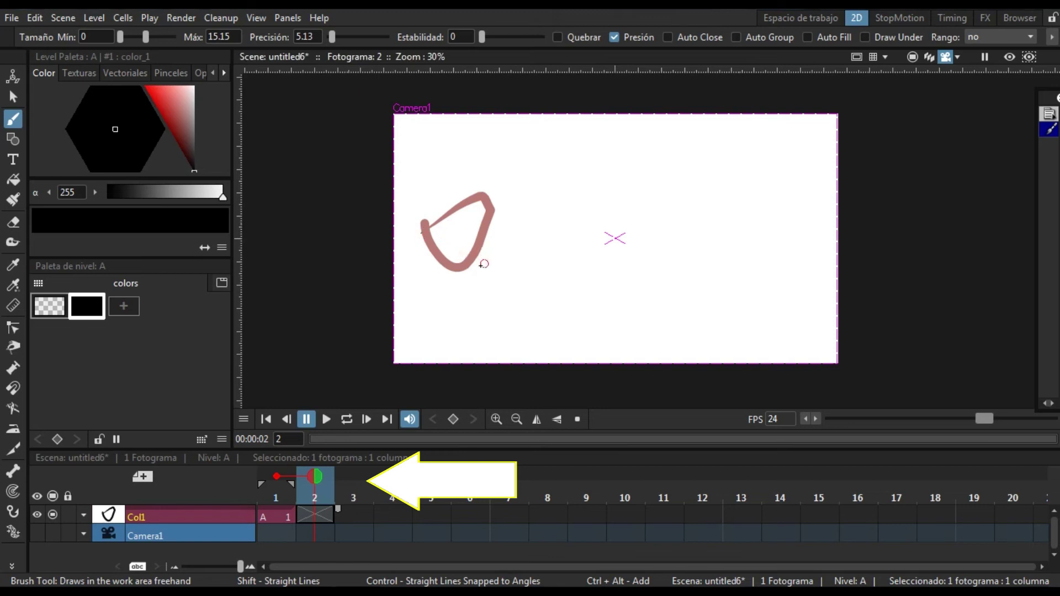
{"action": "mouse_move", "coordinate": [478, 266]}
{"action": "left_mouse_down"}
{"action": "mouse_move", "coordinate": [491, 264]}
{"action": "mouse_move", "coordinate": [505, 203]}
{"action": "mouse_move", "coordinate": [486, 200]}
{"action": "mouse_move", "coordinate": [473, 233]}
{"action": "mouse_move", "coordinate": [489, 258]}
{"action": "mouse_move", "coordinate": [486, 249]}
{"action": "left_mouse_up"}
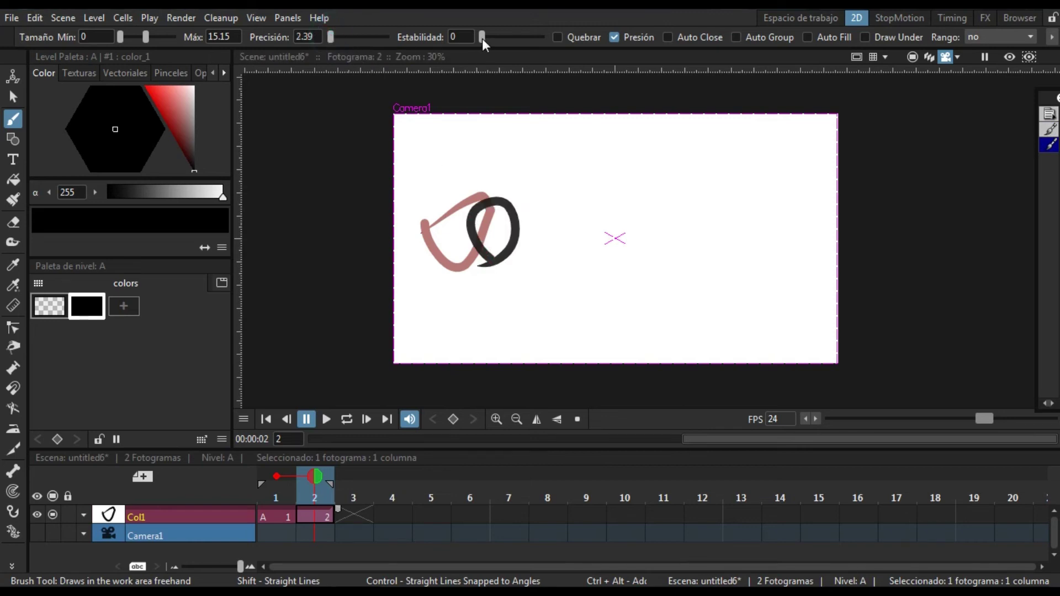
- Set the brush precision to 2.39 and stability to 7.33, and draw a smaller oval on frame 3 beside the frame 2 drawing
{"action": "left_click_drag", "start_coordinate": [488, 38], "coordinate": [491, 37]}
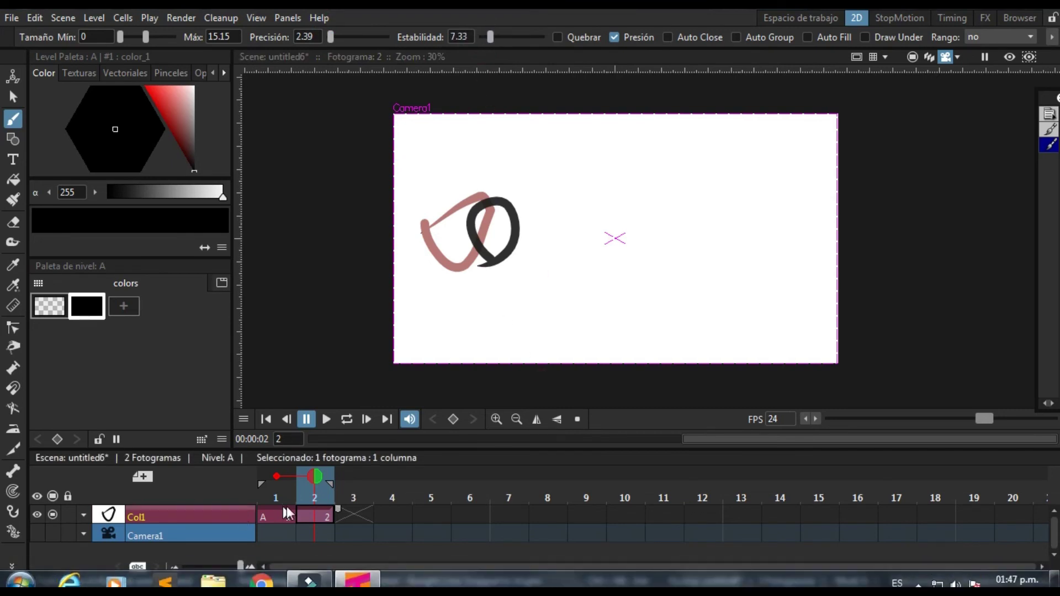
{"action": "left_click", "coordinate": [353, 522]}
{"action": "left_click", "coordinate": [327, 512]}
{"action": "left_click", "coordinate": [353, 513]}
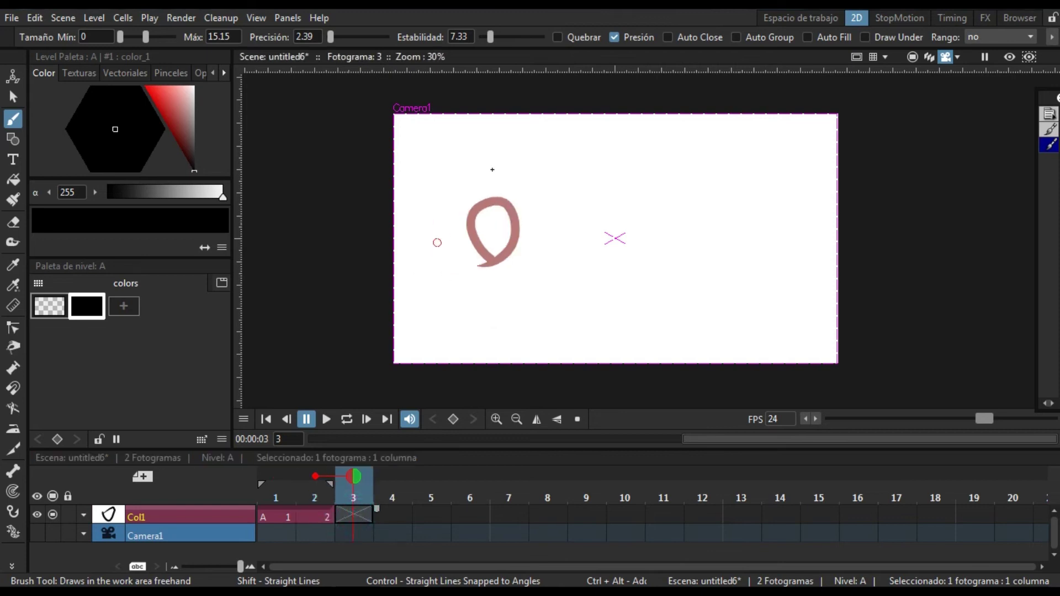
{"action": "mouse_move", "coordinate": [539, 254]}
{"action": "left_mouse_down"}
{"action": "mouse_move", "coordinate": [539, 266]}
{"action": "mouse_move", "coordinate": [555, 234]}
{"action": "left_mouse_up"}
- Draw a small slanted oval on frame 4 and nudge it slightly with the Selection tool
{"action": "left_click", "coordinate": [394, 514]}
{"action": "key", "text": "s"}
{"action": "left_click", "coordinate": [545, 244]}
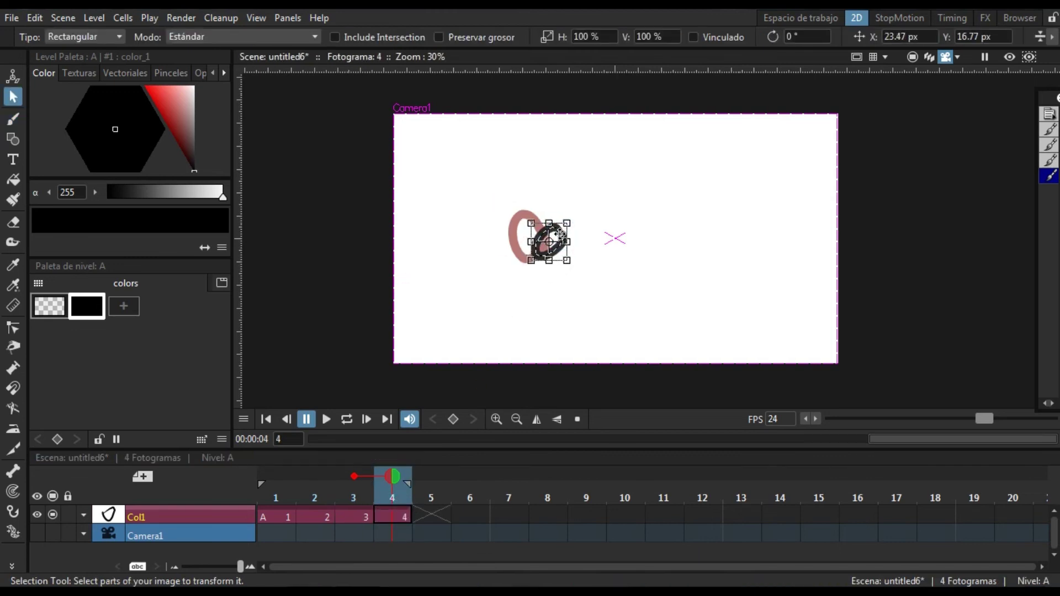
- Draw another small loop on frame 5 with the Brush tool, following the onion-skinned frame 4 drawing
{"action": "left_click", "coordinate": [432, 514]}
{"action": "key", "text": "b"}
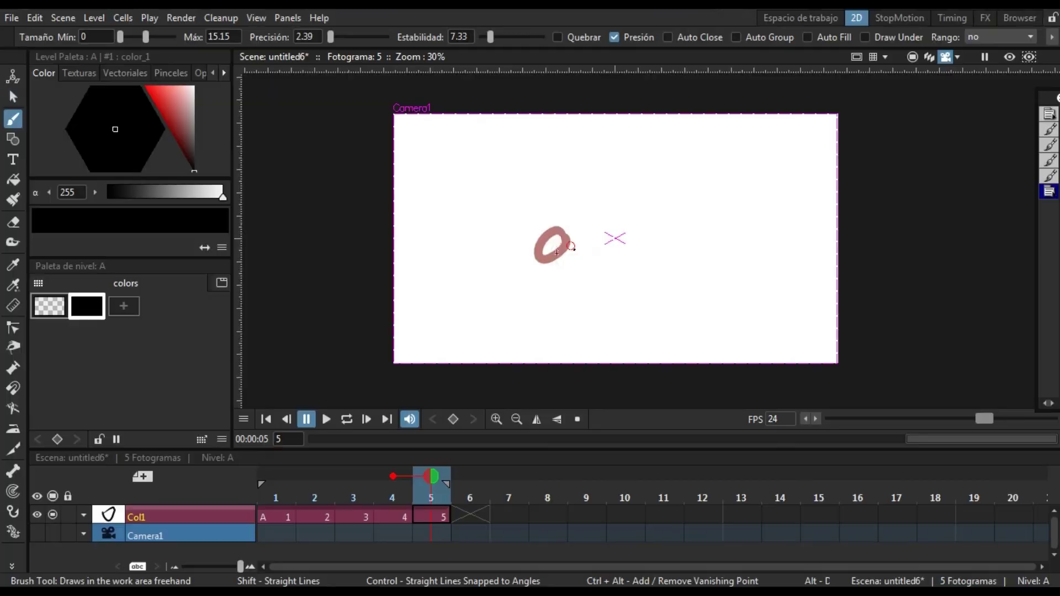